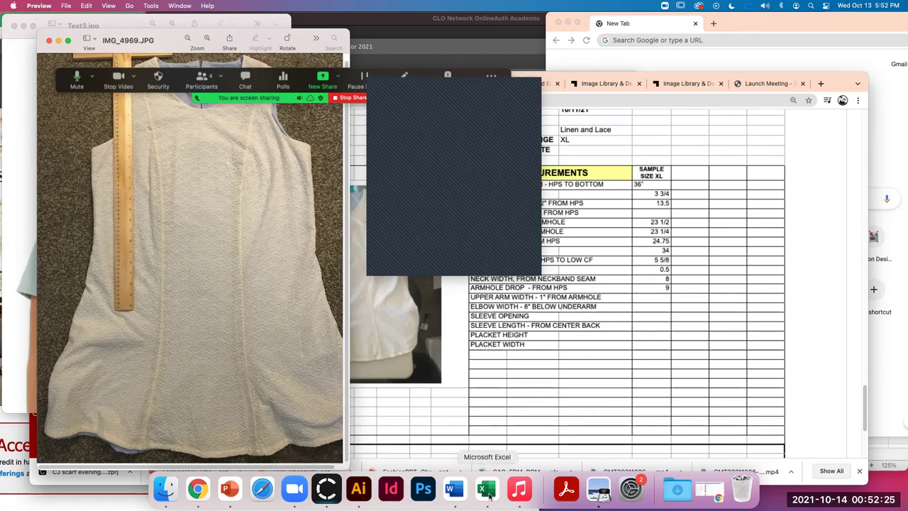
Switch to CLO, maximize its window and show only the 2D Pattern Window as the workspace
left_click(326, 488)
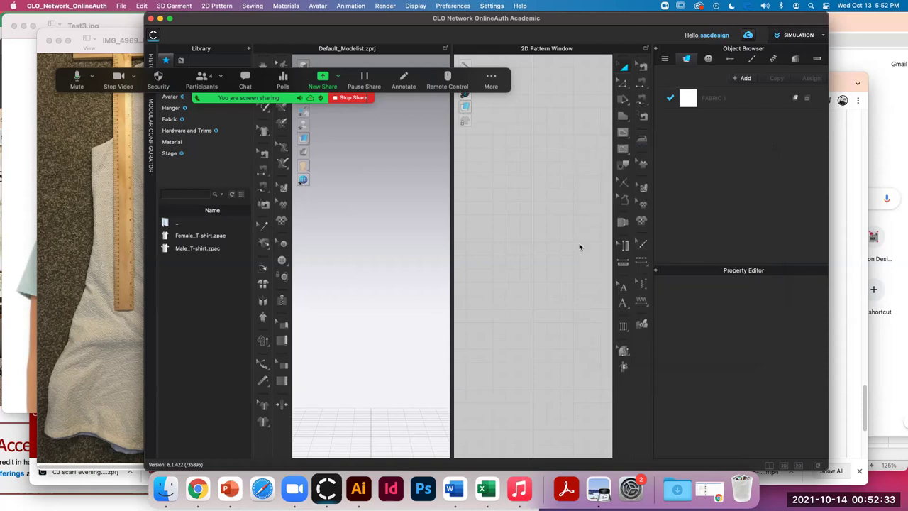
left_click(170, 20)
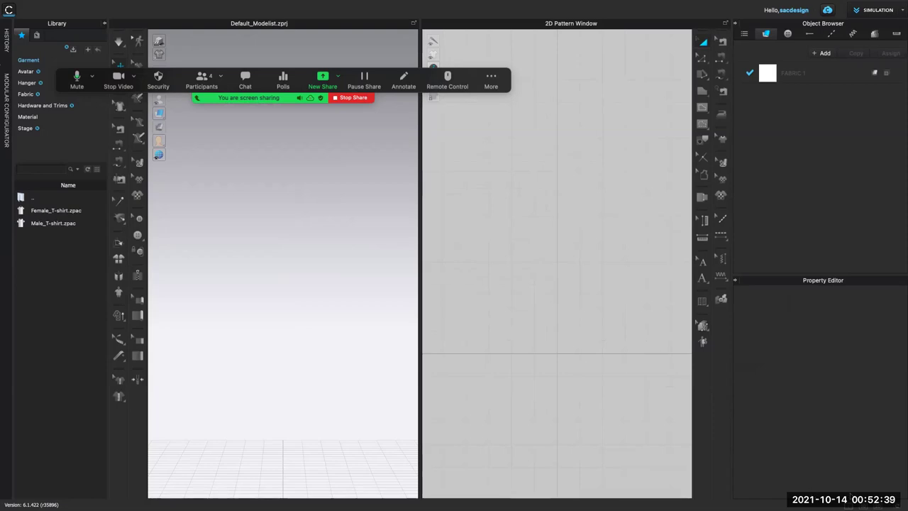
key("ctrl+Tab")
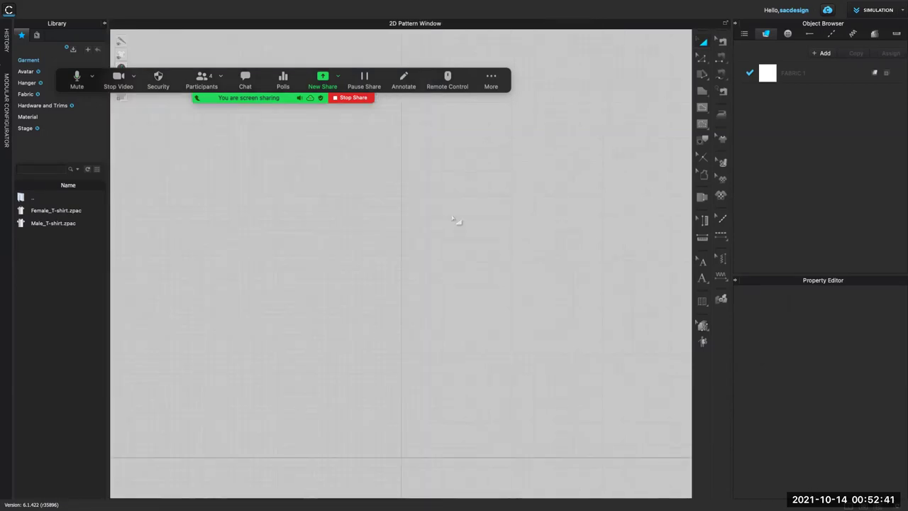
left_click_drag(84, 89, 43, 488)
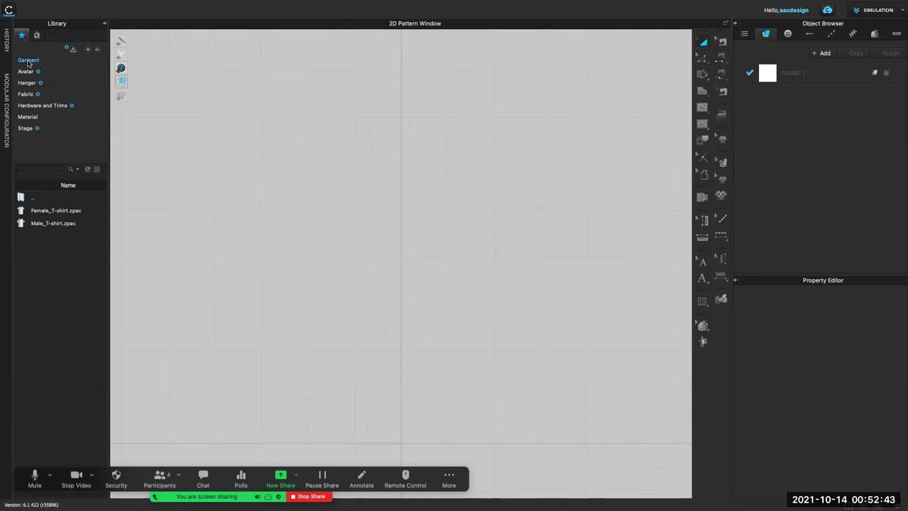
mouse_move(30, 3)
left_click(122, 6)
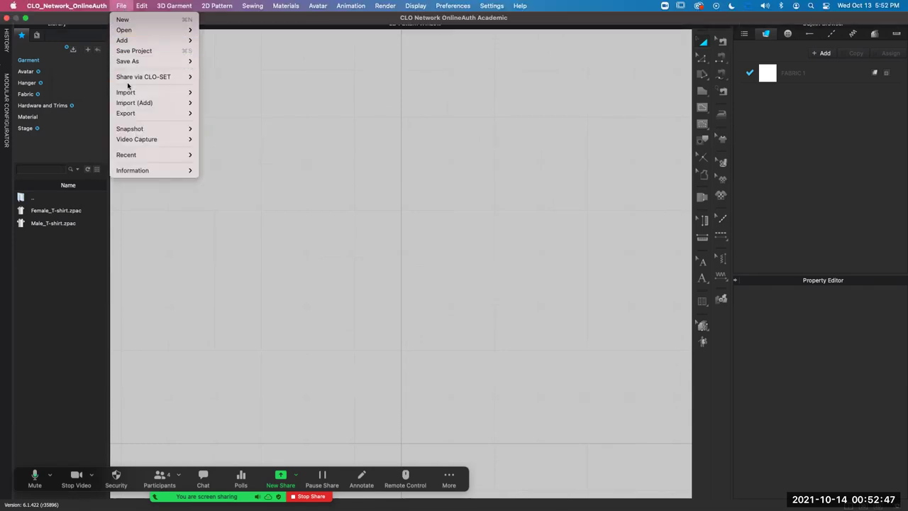
mouse_move(128, 97)
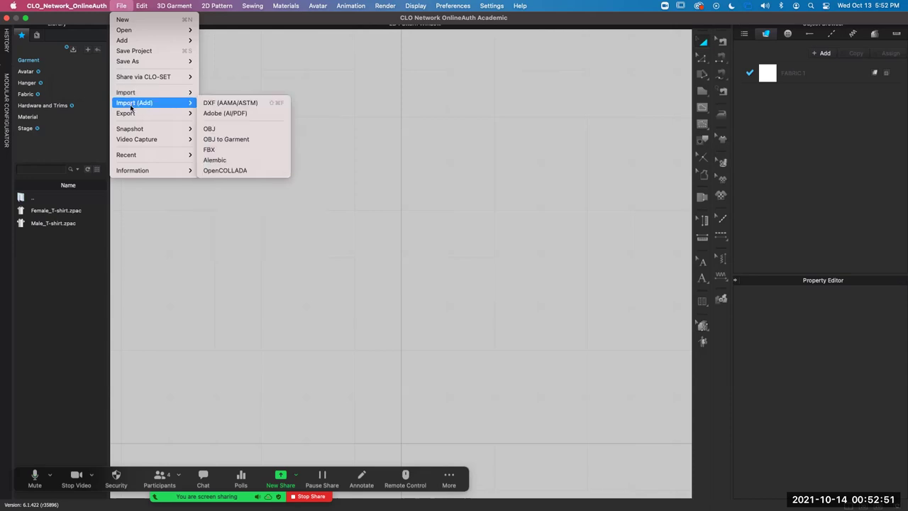
mouse_move(141, 132)
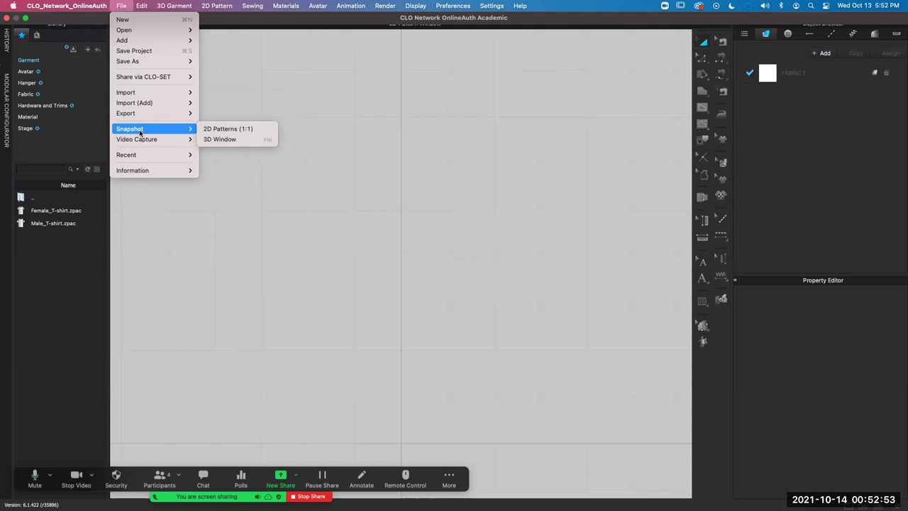
mouse_move(137, 41)
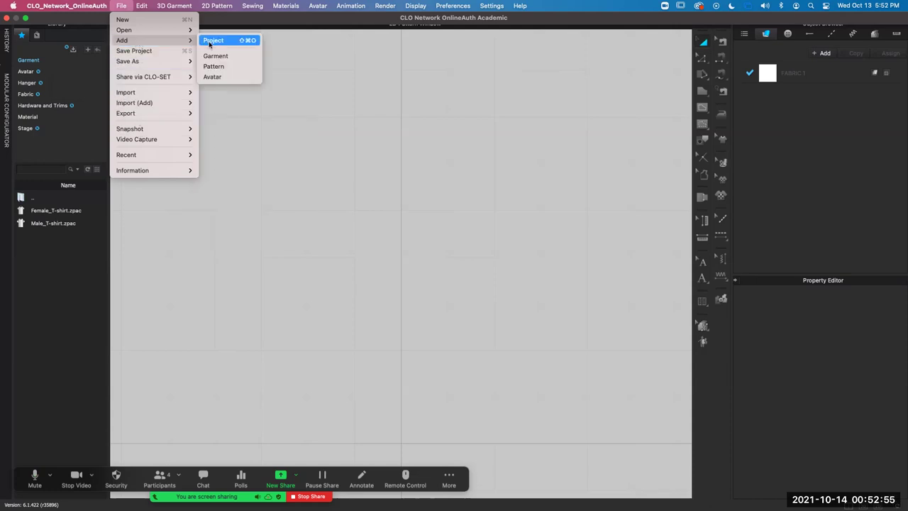
mouse_move(194, 32)
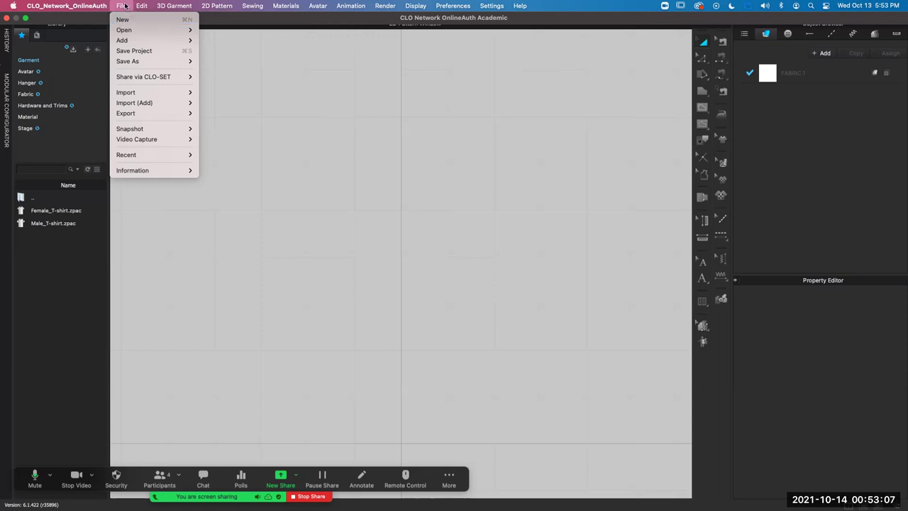
mouse_move(142, 5)
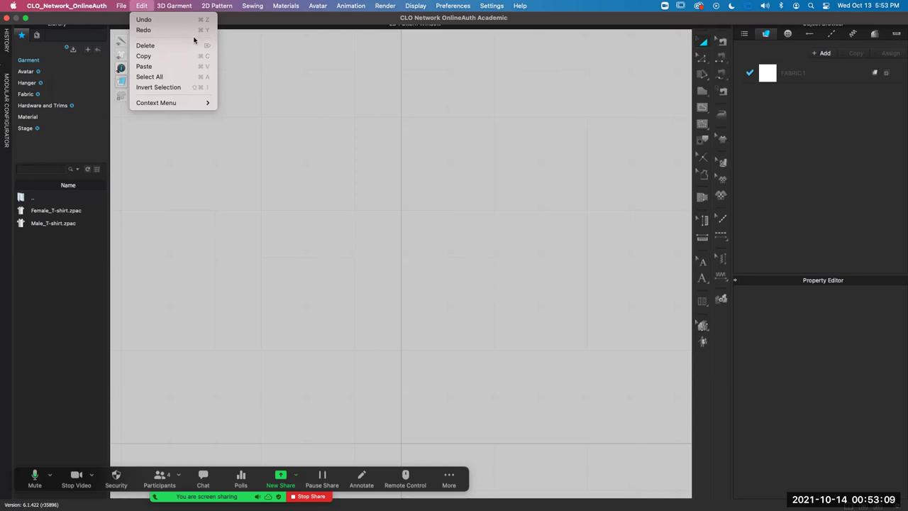
left_click(558, 232)
Activate the Rectangle tool for creating a pattern piece in the 2D Pattern Window
scroll(585, 206, "down", 3)
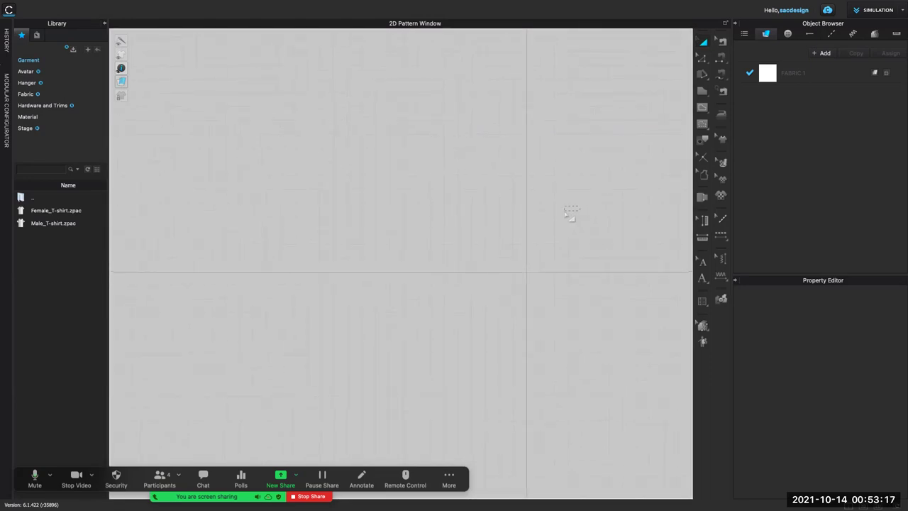
scroll(567, 216, "up", 1)
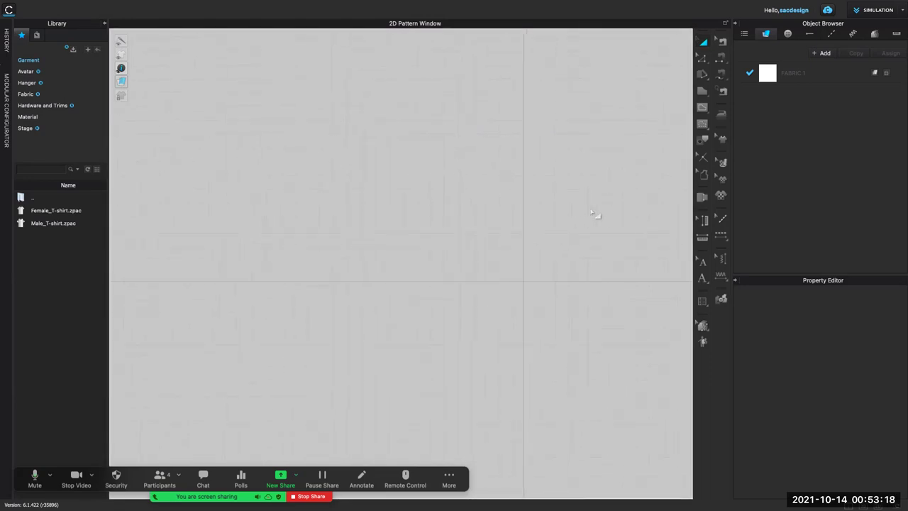
right_click(551, 211)
left_click(531, 213)
middle_click_drag(600, 212, 371, 293)
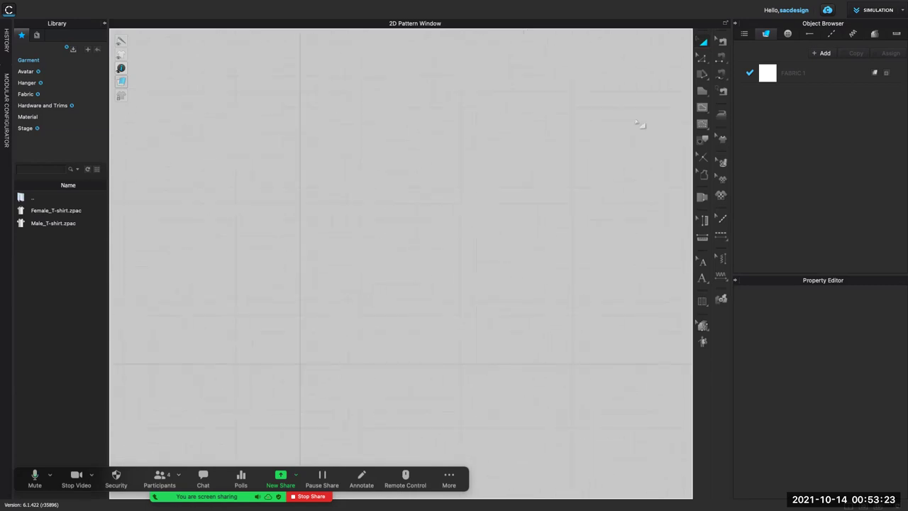
left_click(706, 95)
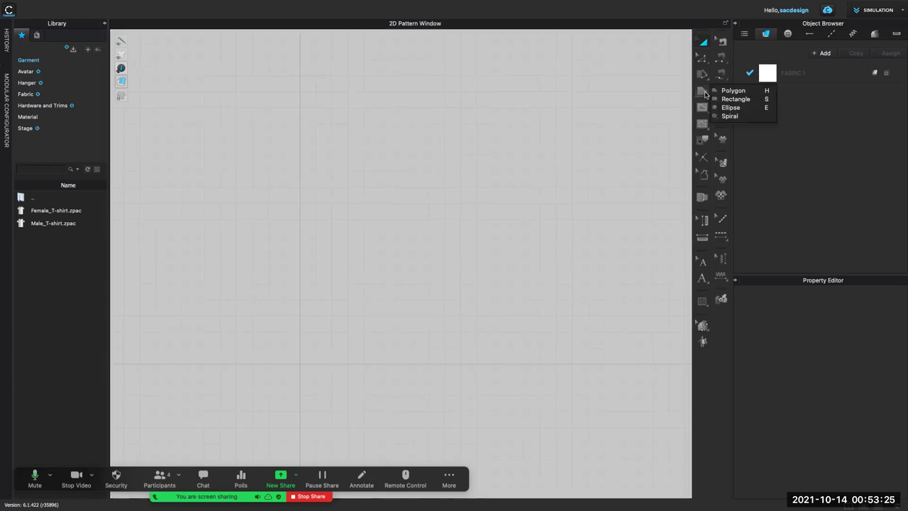
left_click(724, 99)
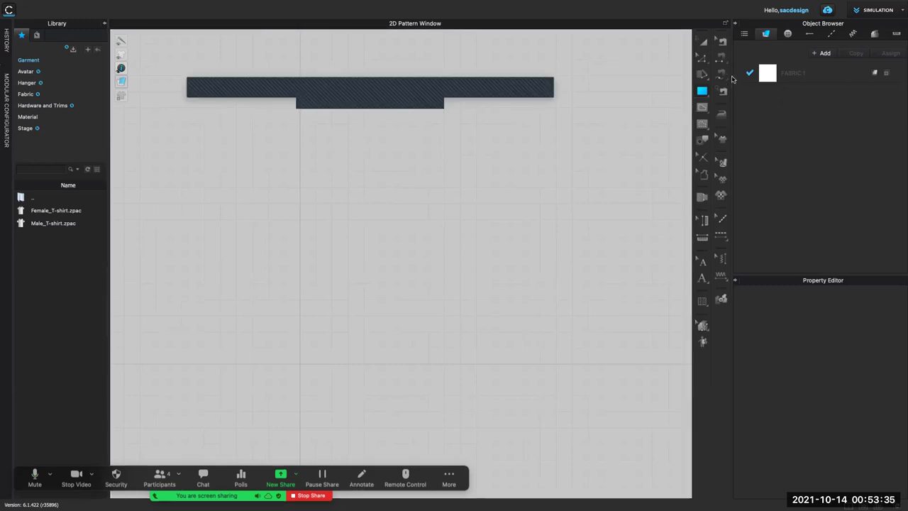
mouse_move(696, 80)
left_mouse_down()
mouse_move(682, 104)
mouse_move(719, 82)
mouse_move(608, 131)
mouse_move(583, 160)
left_mouse_up()
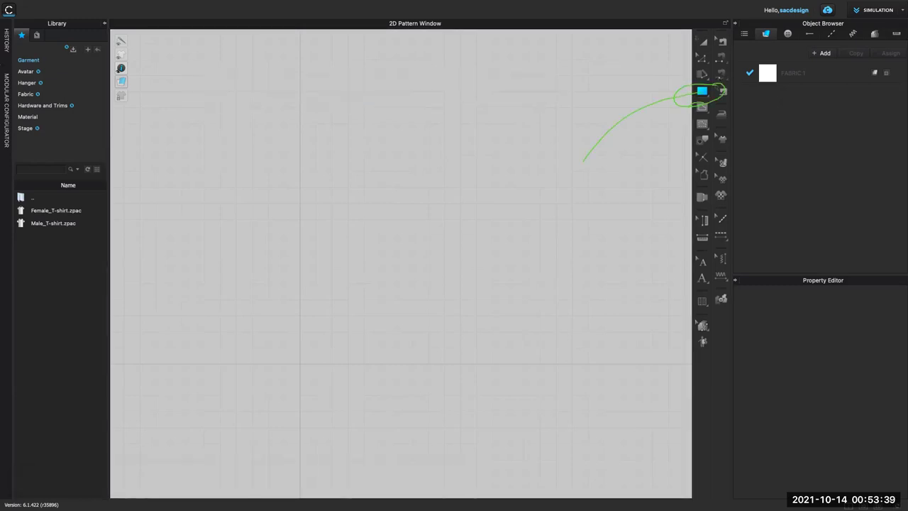
mouse_move(714, 100)
left_mouse_down()
mouse_move(682, 111)
mouse_move(638, 198)
left_mouse_up()
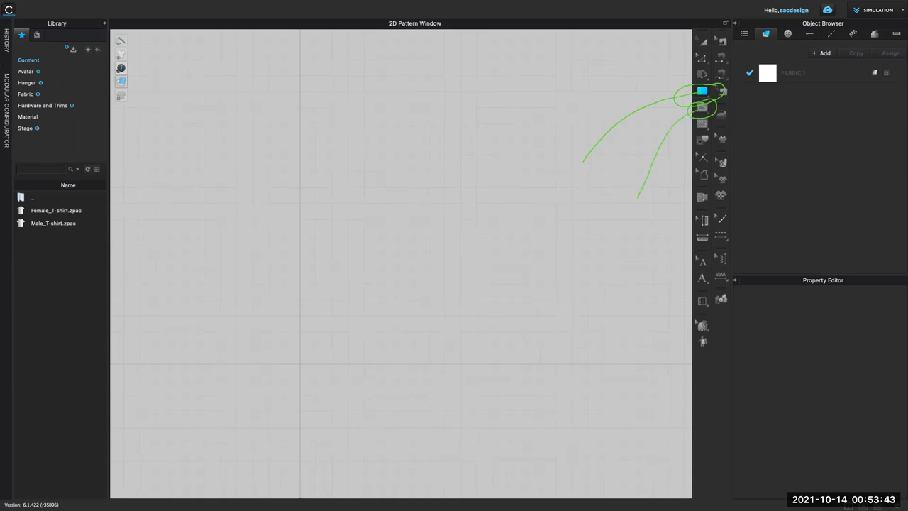
left_click_drag(695, 132, 667, 211)
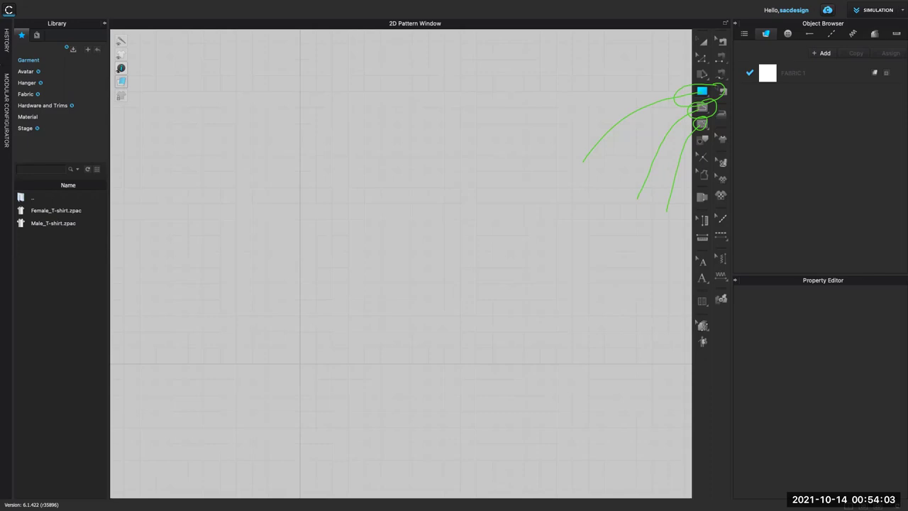
Draw a tall rectangular pattern piece with an outline about 632 in long, to hold the garment photo
left_click(703, 93)
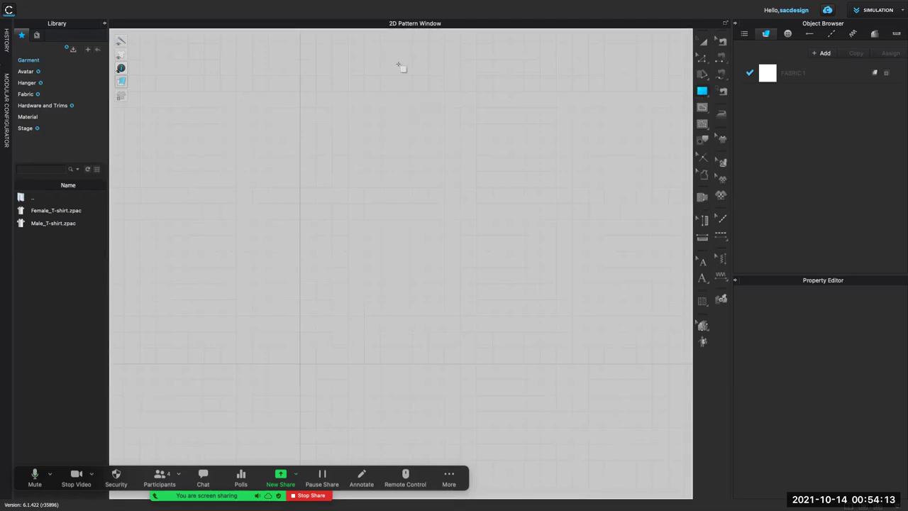
left_click_drag(329, 45, 520, 359)
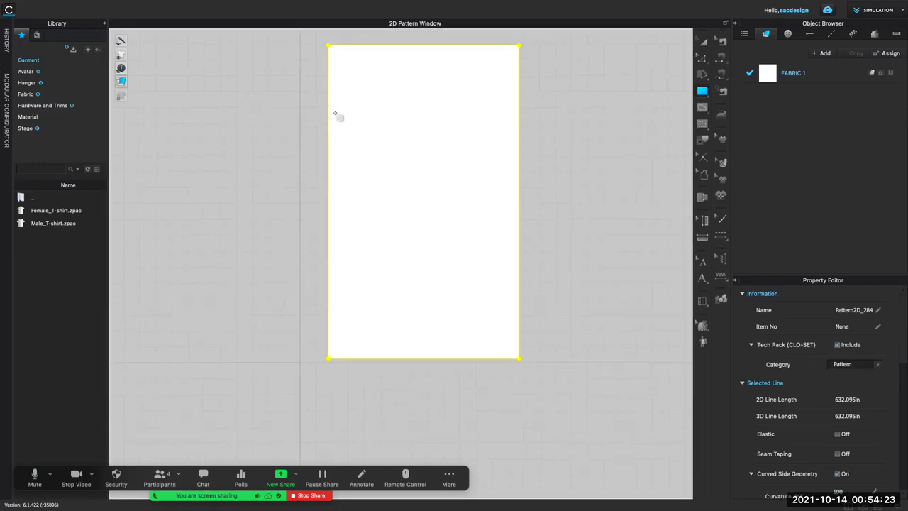
left_click(722, 195)
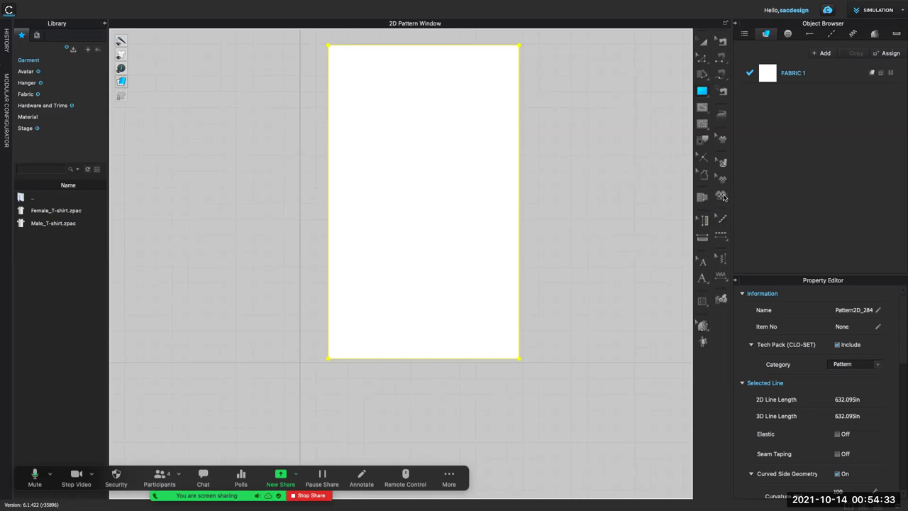
left_click(391, 182)
left_click(579, 273)
Load IMG_4969.JPG from Downloads as a graphic and place it near the middle of the rectangle
scroll(404, 300, "down", 2)
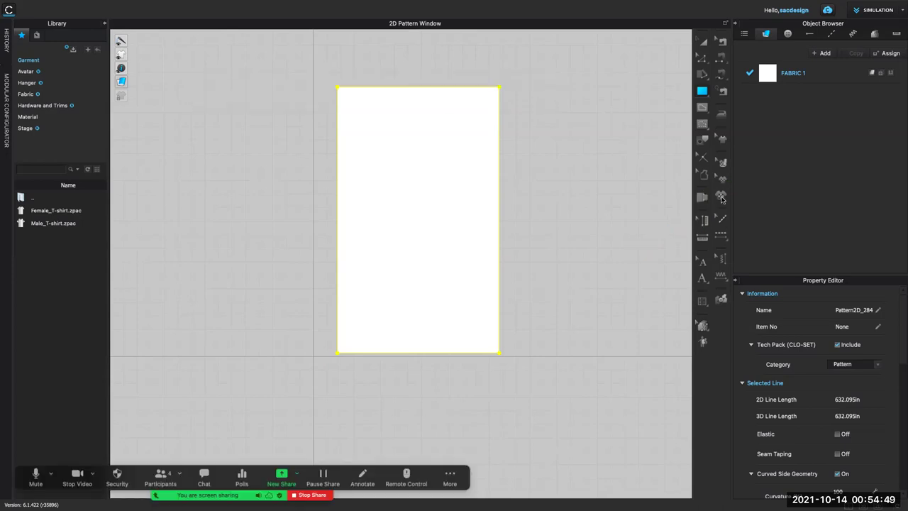
left_click(522, 199)
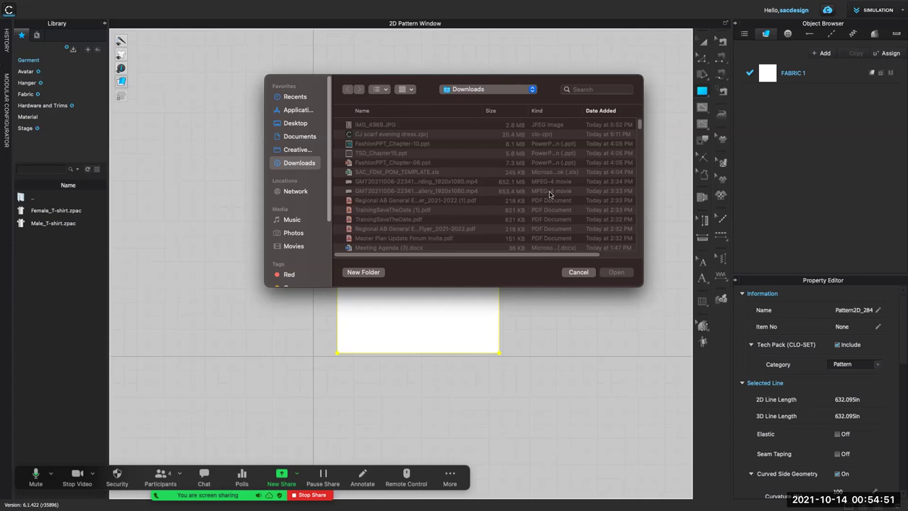
left_click(361, 126)
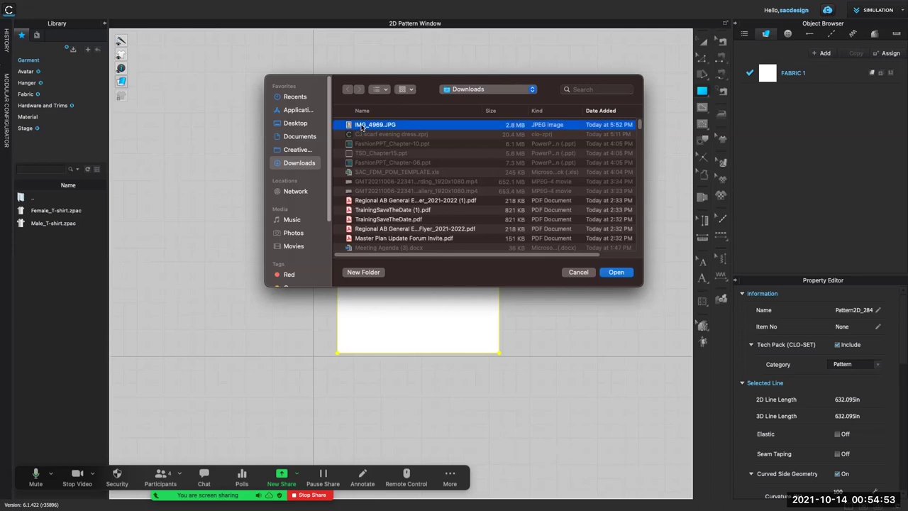
left_click(615, 272)
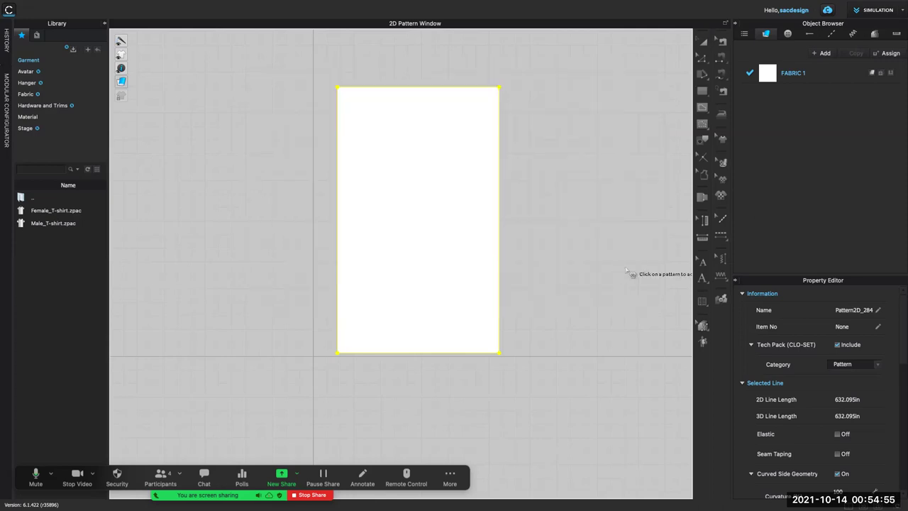
left_click(411, 210)
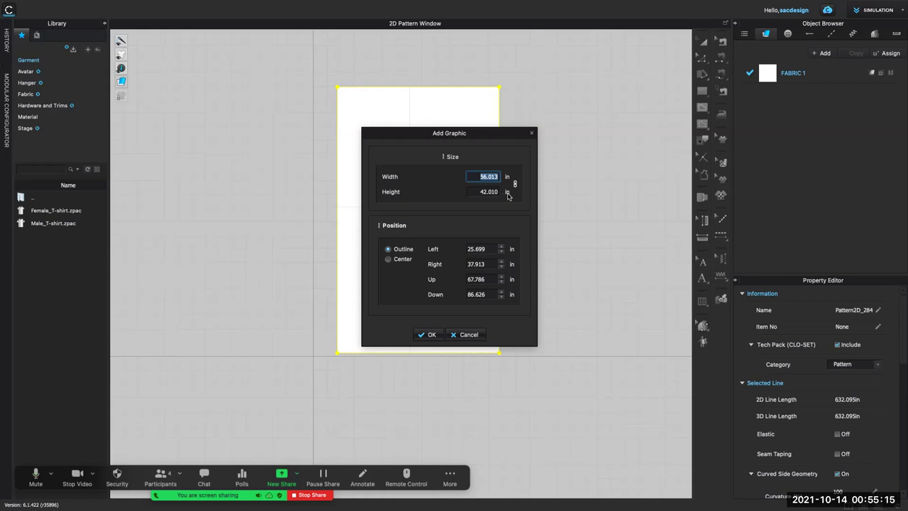
Set the graphic's width to 50 in with the proportions linked and add it to the rectangle
type("20")
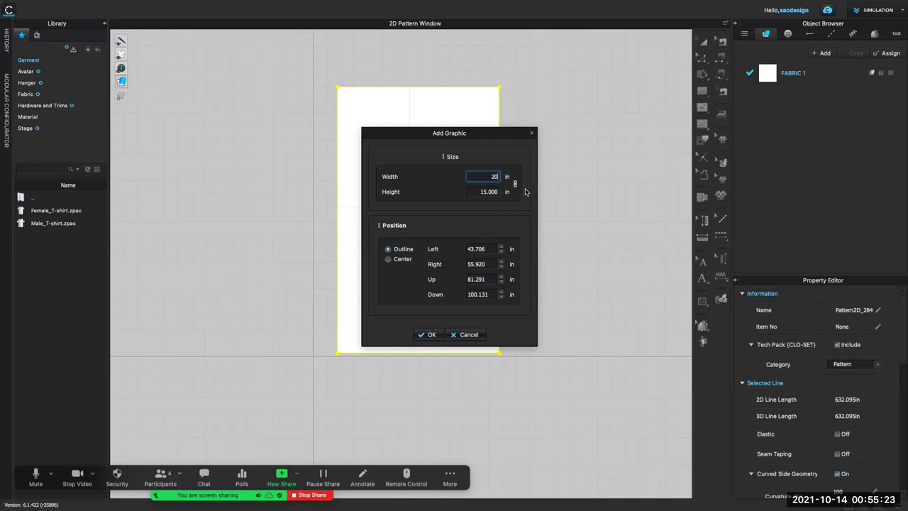
left_click_drag(500, 176, 484, 176)
type("40")
type("50")
left_click(436, 335)
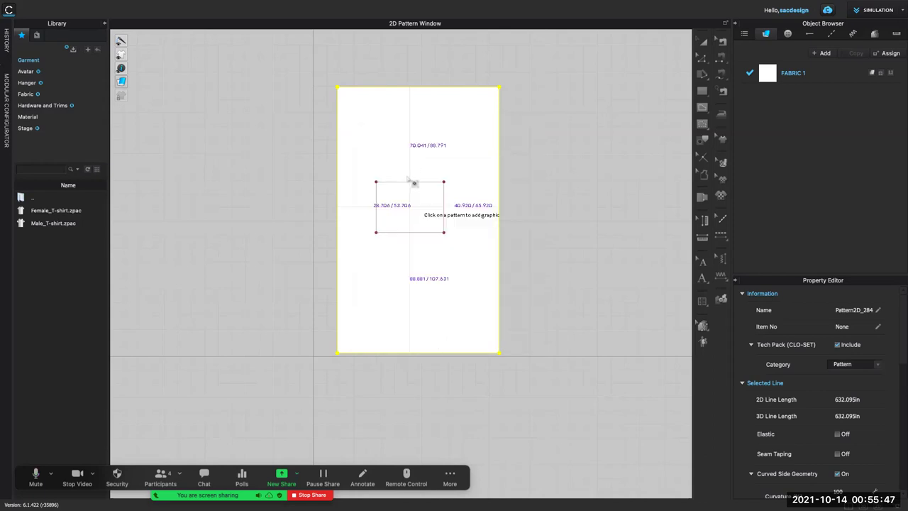
Rotate the garment photo a quarter turn so that the dress stands upright on the rectangle
left_click(416, 205)
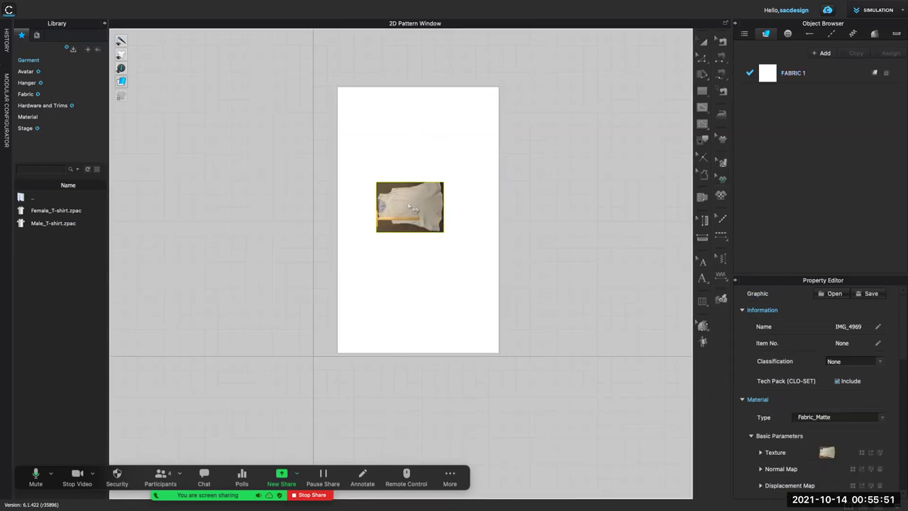
left_click(414, 207)
left_click(434, 186)
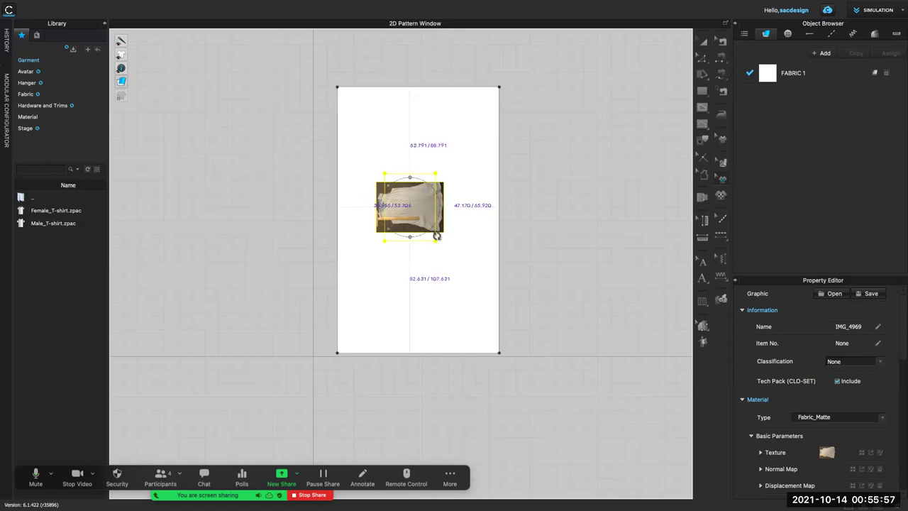
left_click_drag(436, 231, 441, 234)
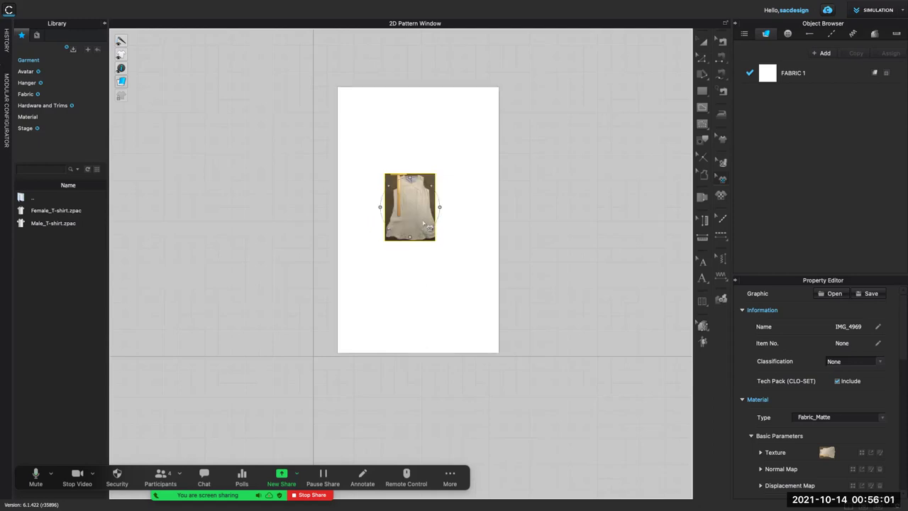
Examine the ruler markings in the garment photo to judge its scale
scroll(423, 226, "up", 2)
scroll(423, 226, "up", 4)
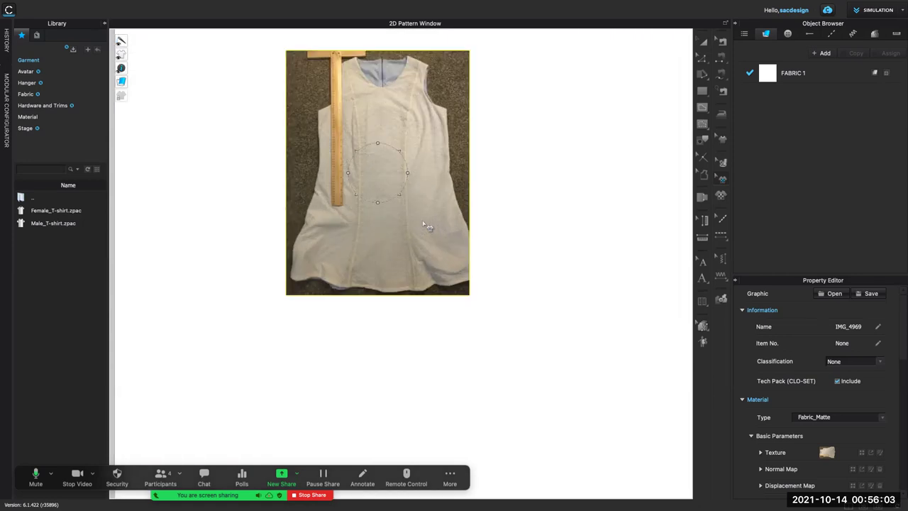
scroll(328, 194, "up", 2)
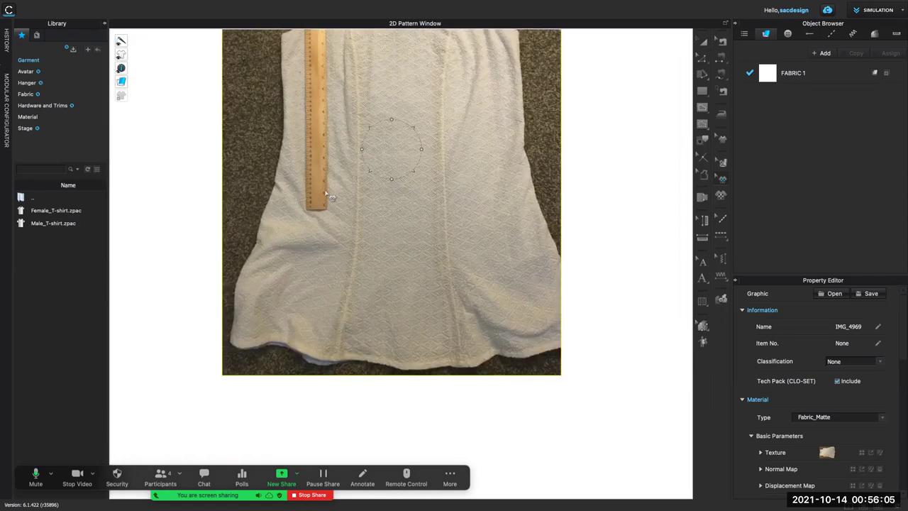
scroll(328, 193, "up", 2)
scroll(328, 195, "down", 8)
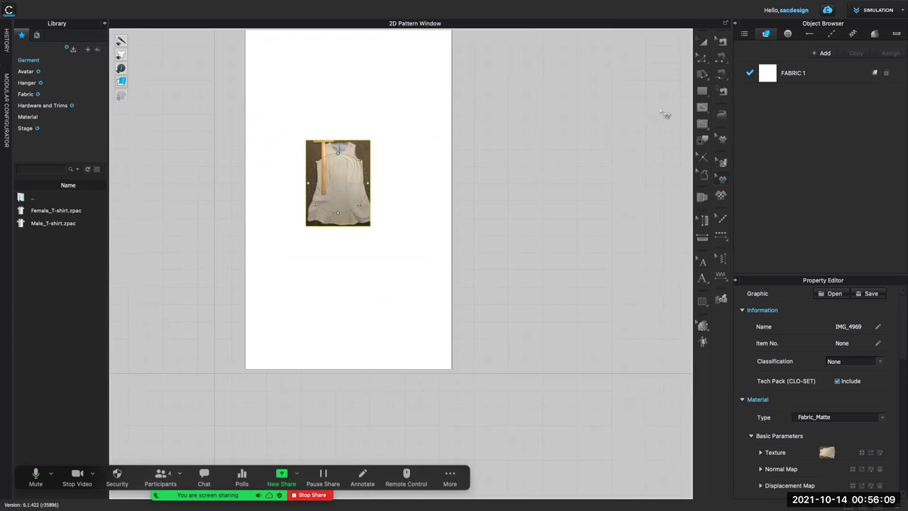
Create a 1 in by 1 in internal rectangle on the carpet area beside the dress in the photo
left_click(703, 93)
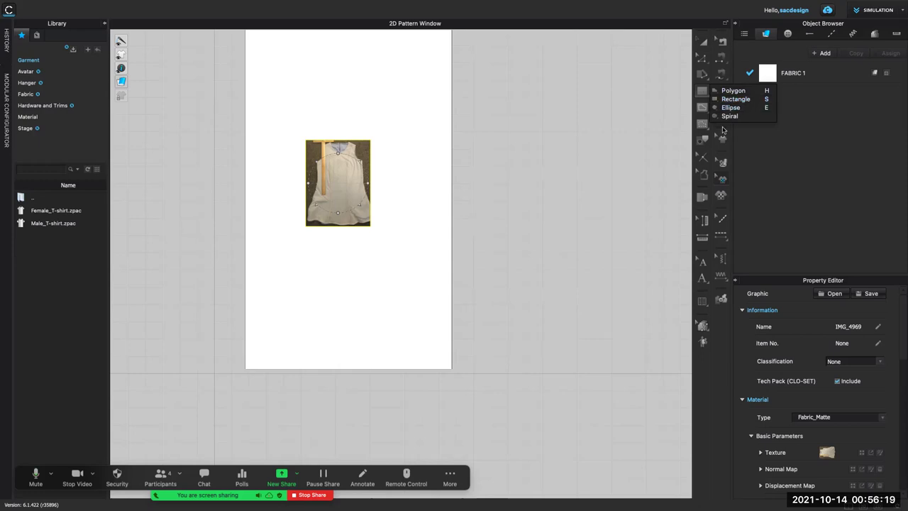
left_click(704, 108)
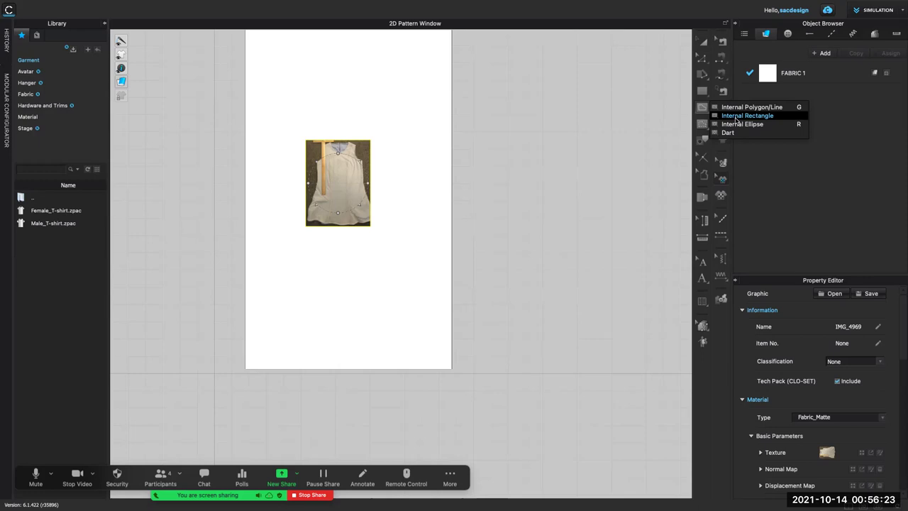
left_click(742, 116)
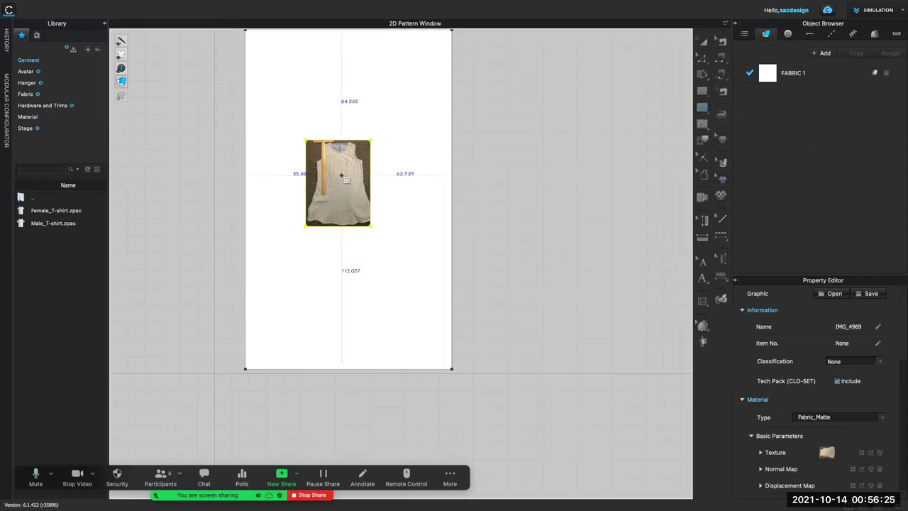
scroll(318, 180, "up", 5)
scroll(318, 176, "down", 2)
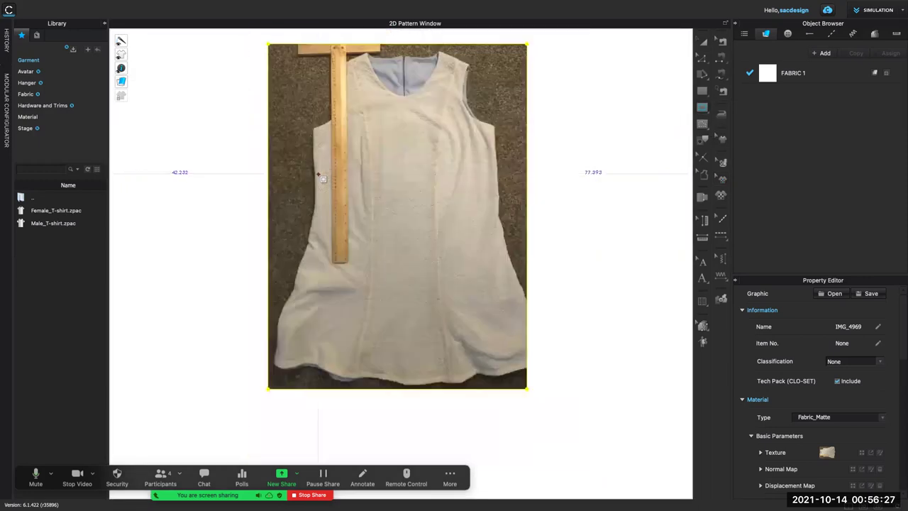
scroll(333, 169, "up", 10)
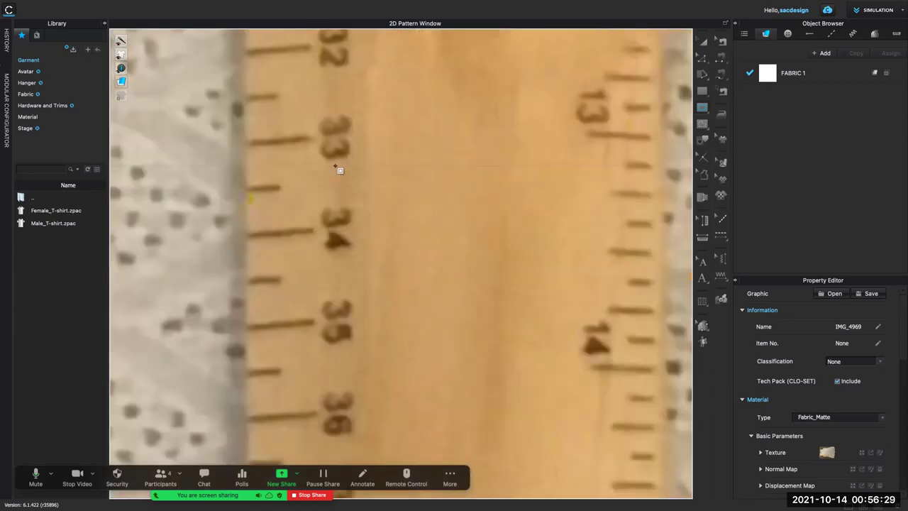
scroll(340, 170, "down", 10)
scroll(339, 168, "up", 3)
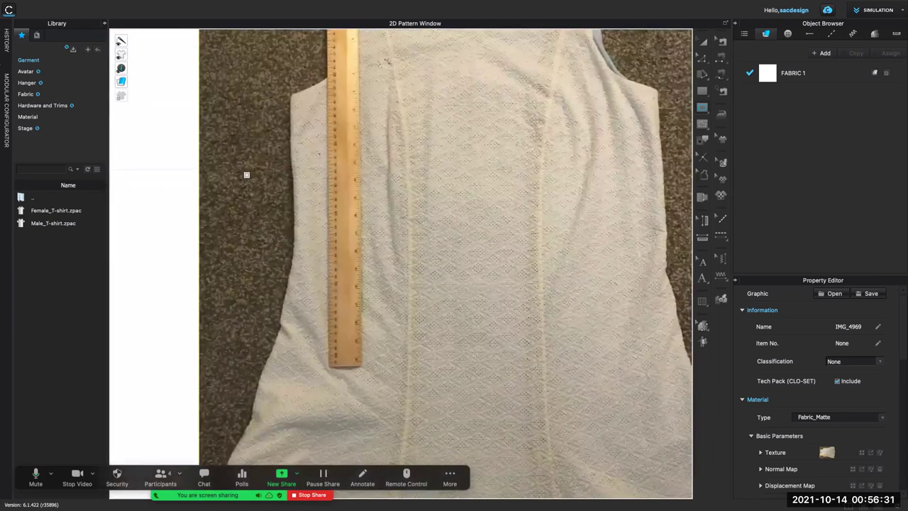
left_click(246, 174)
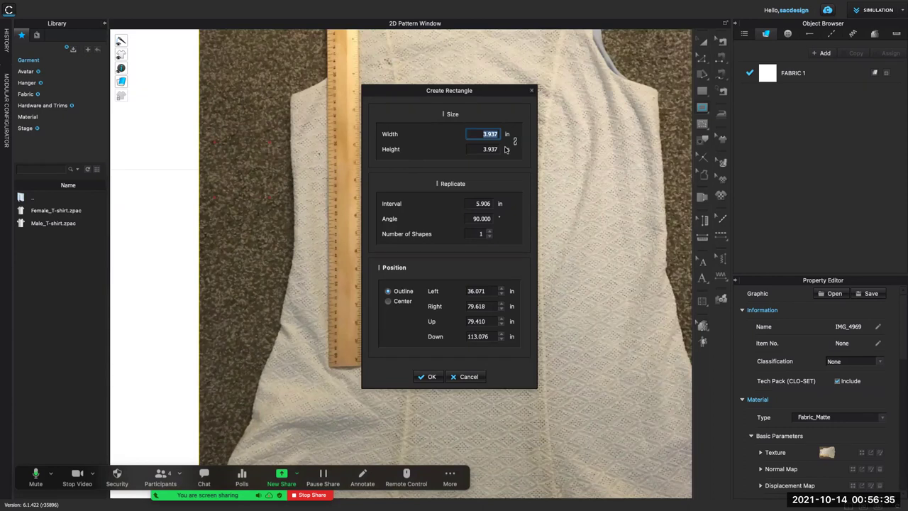
type("1")
key("Tab")
type("1")
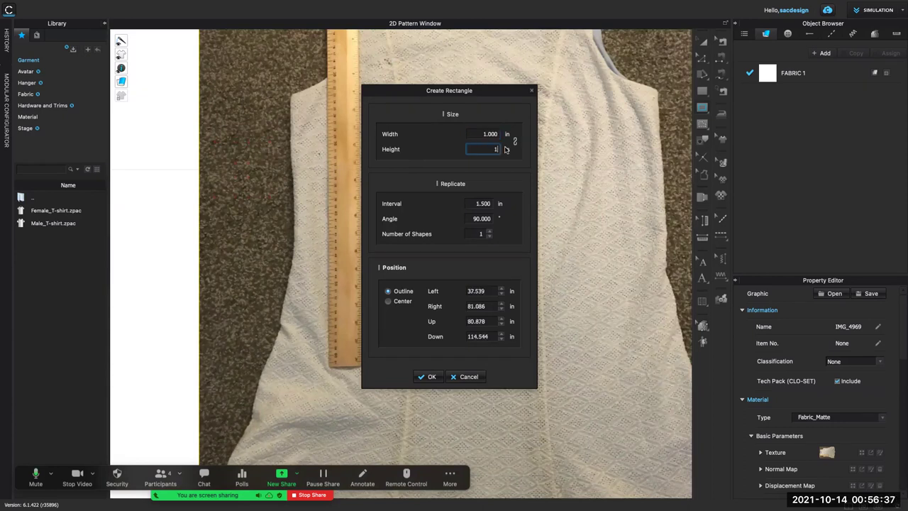
key("Tab")
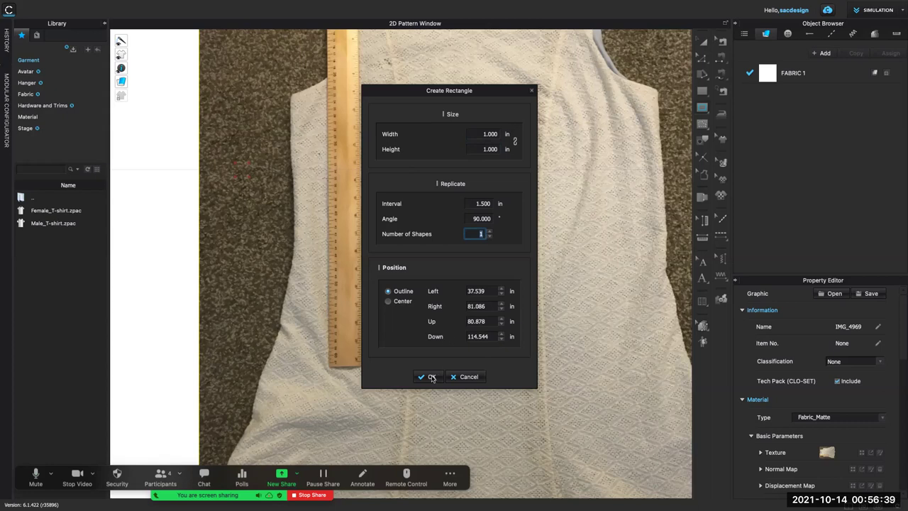
left_click(431, 377)
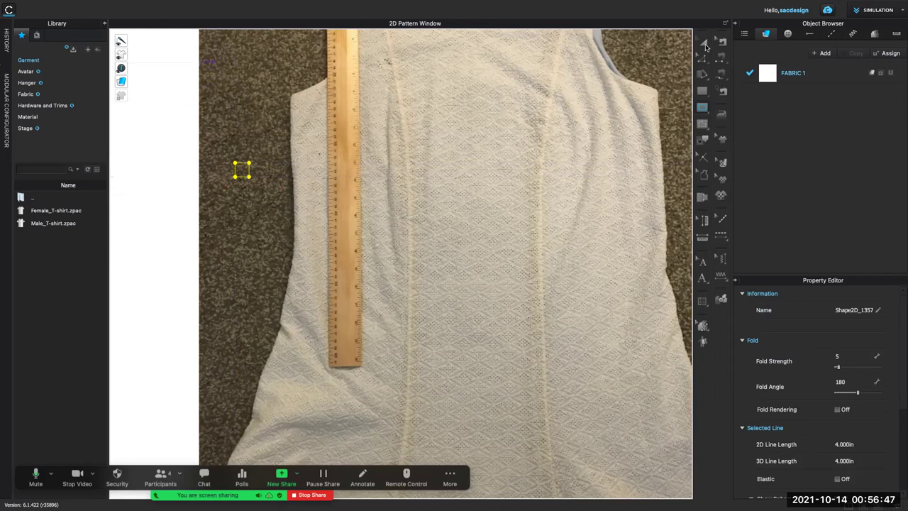
Move the one-inch square onto the ruler's inch scale between the 13 and 14 marks to compare sizes, and deselect it
left_click(704, 43)
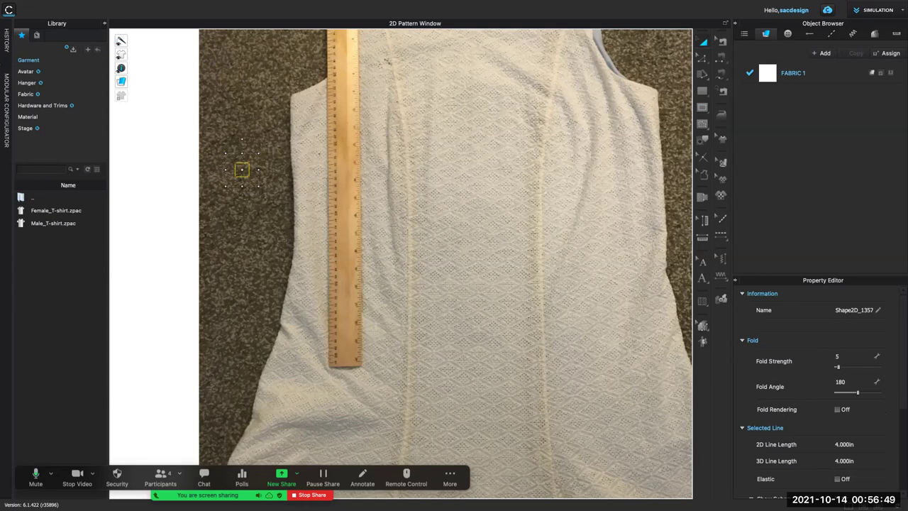
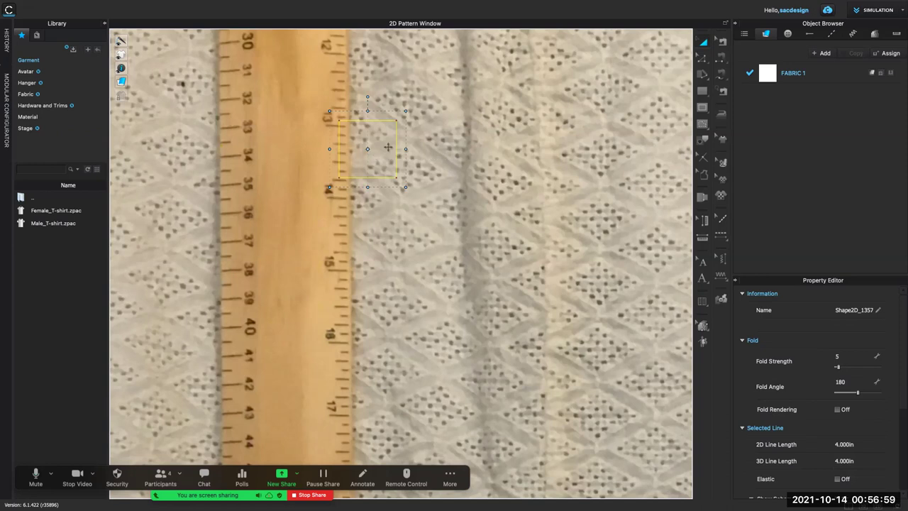
left_click_drag(395, 147, 353, 198)
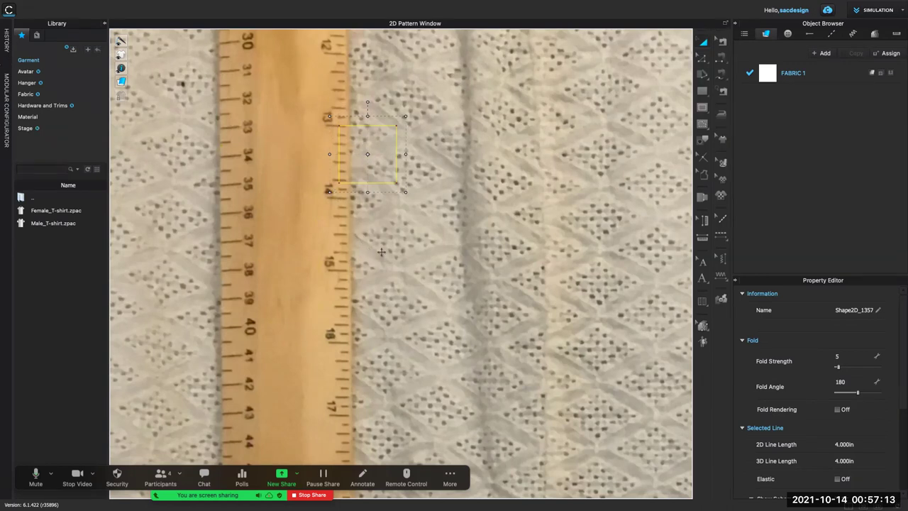
left_click(416, 262)
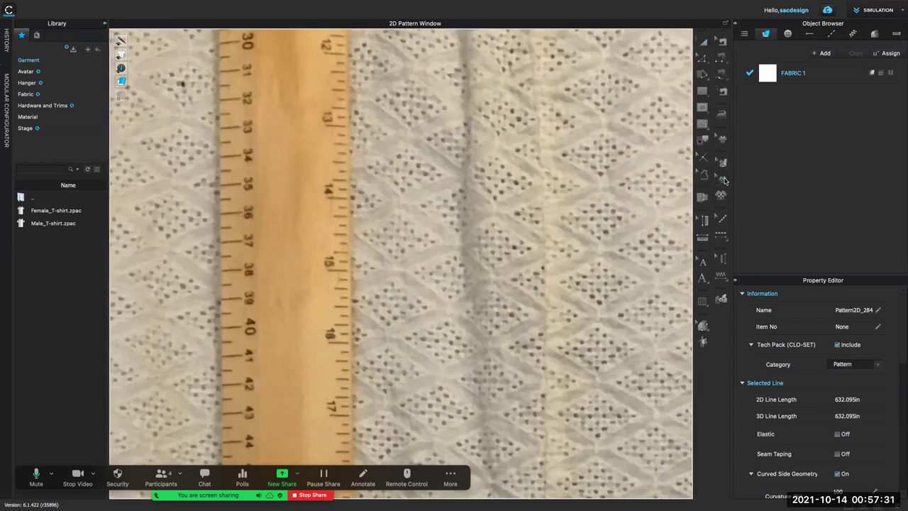
Try to scale the garment photo down freehand around its center, and undo the change
left_click(539, 241)
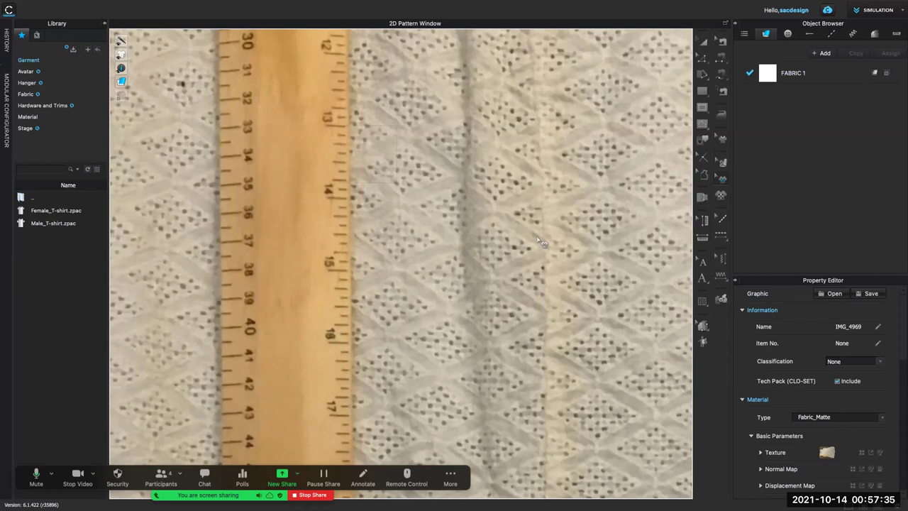
scroll(539, 242, "down", 8)
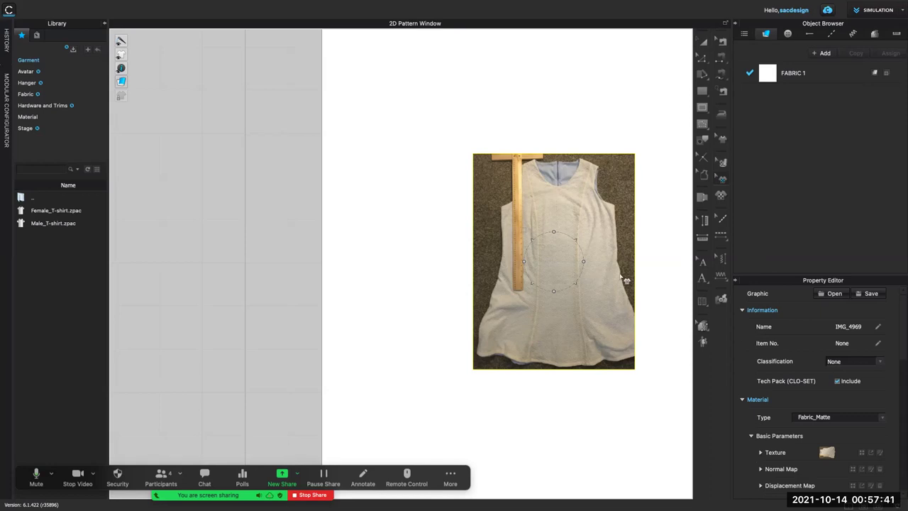
left_click(573, 240)
left_click_drag(573, 254, 598, 227)
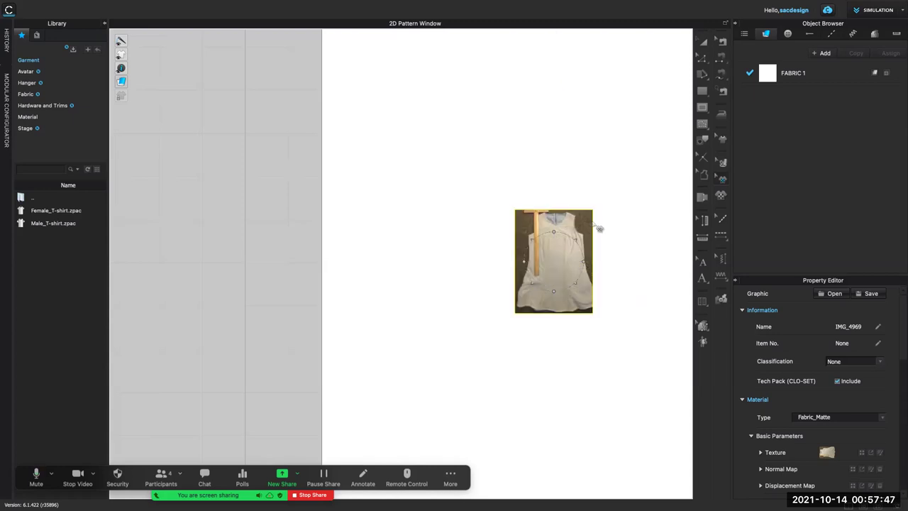
key("ctrl+z")
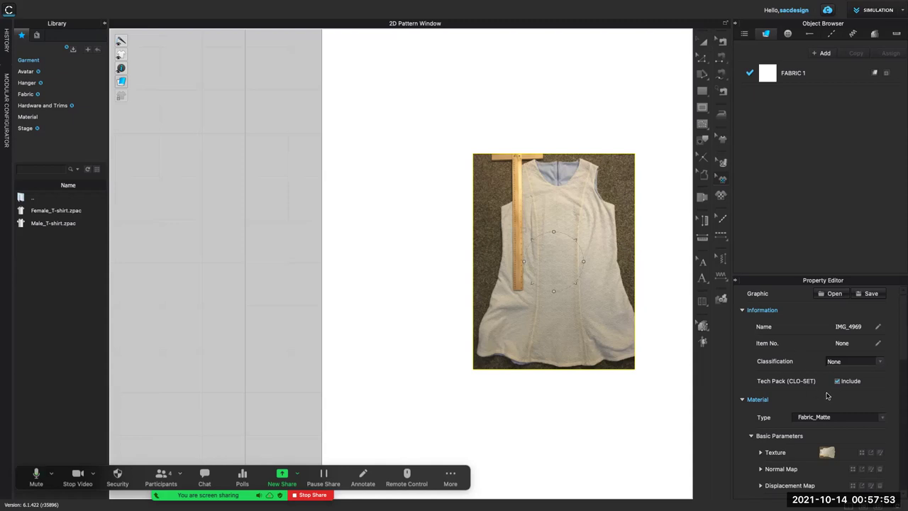
Try a graphic width of 49 in with the aspect ratio unlocked, and undo the change
scroll(827, 396, "down", 2)
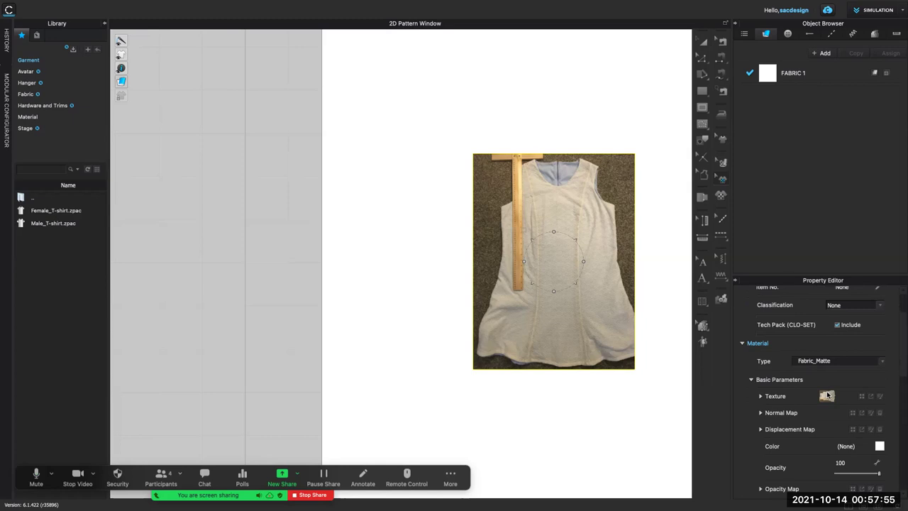
scroll(823, 396, "down", 4)
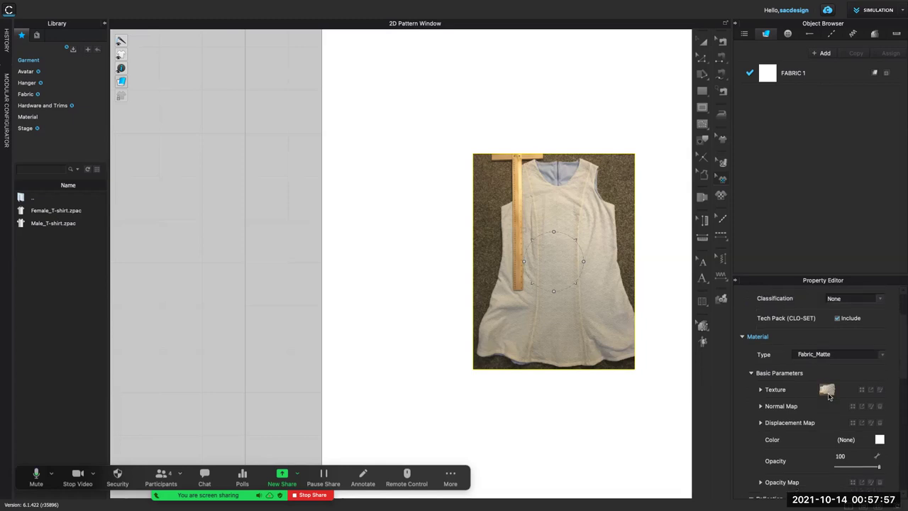
scroll(828, 396, "down", 5)
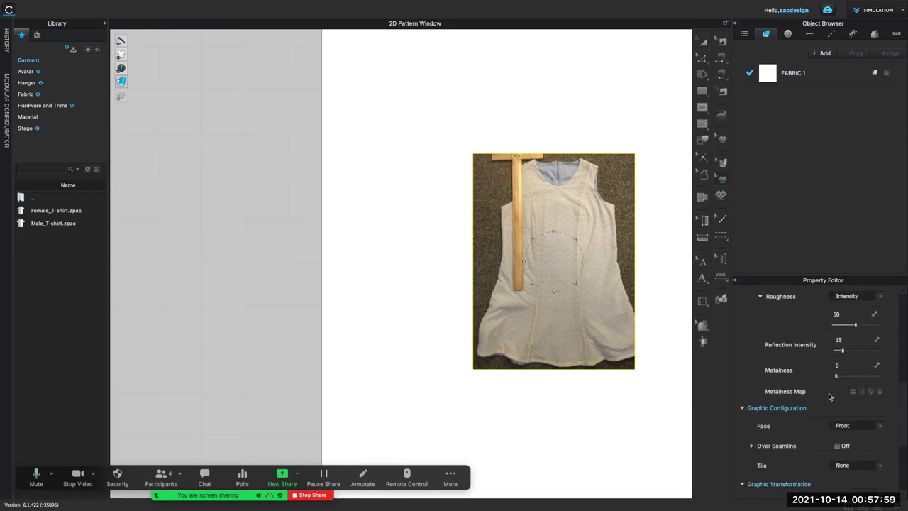
scroll(829, 397, "down", 2)
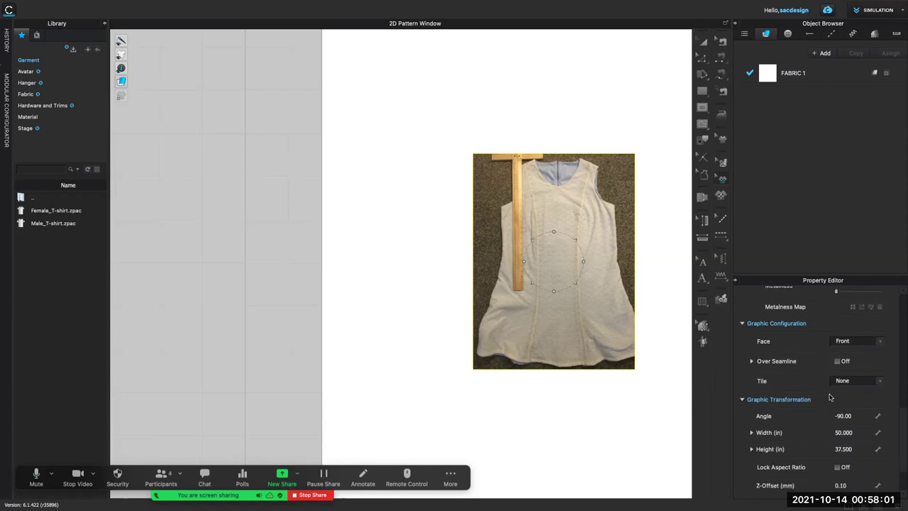
scroll(830, 397, "down", 1)
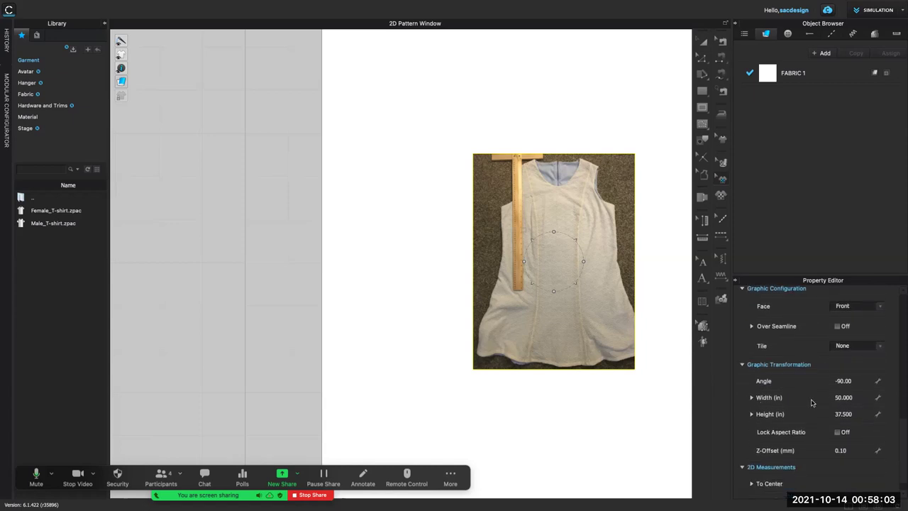
left_click(844, 399)
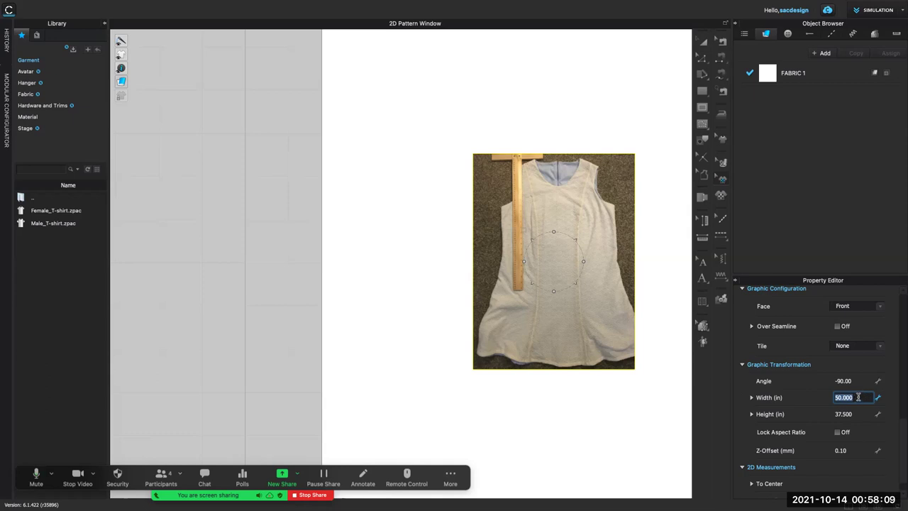
type("49")
key("Return")
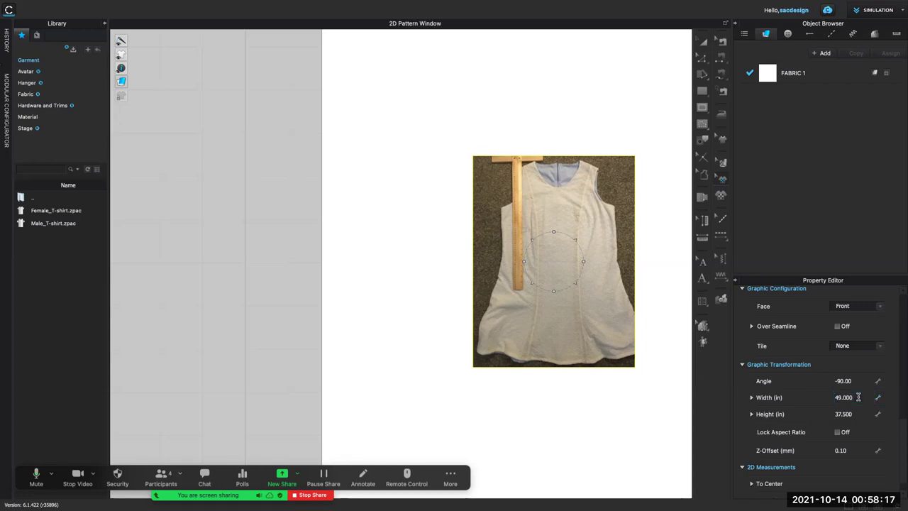
key("ctrl+z")
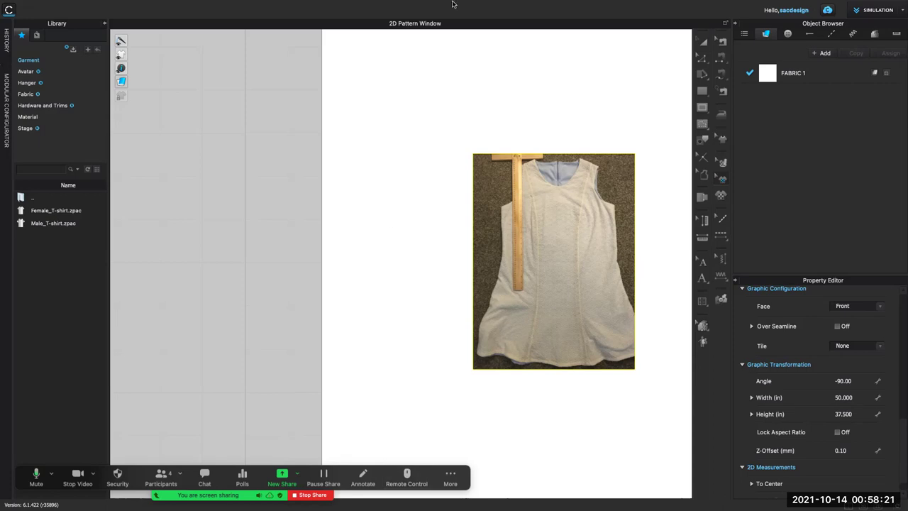
left_click(363, 476)
mouse_move(765, 443)
left_mouse_down()
mouse_move(751, 449)
mouse_move(810, 435)
mouse_move(763, 423)
mouse_move(749, 433)
left_mouse_up()
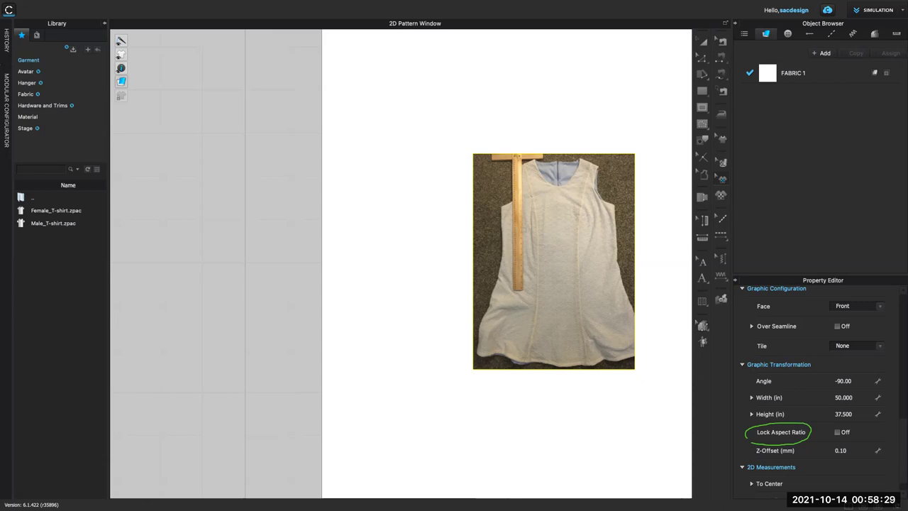
left_click_drag(827, 401, 843, 399)
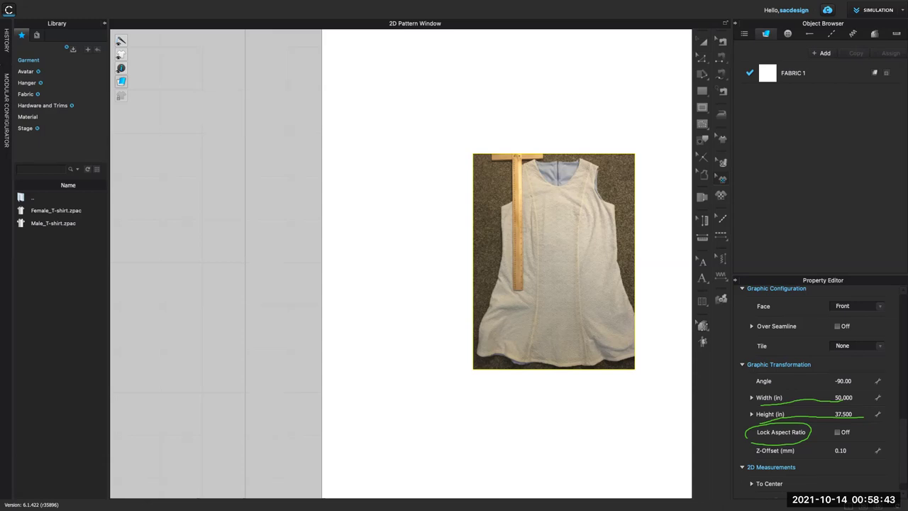
Lock the garment graphic's aspect ratio and set its width to 48 in
left_click(838, 432)
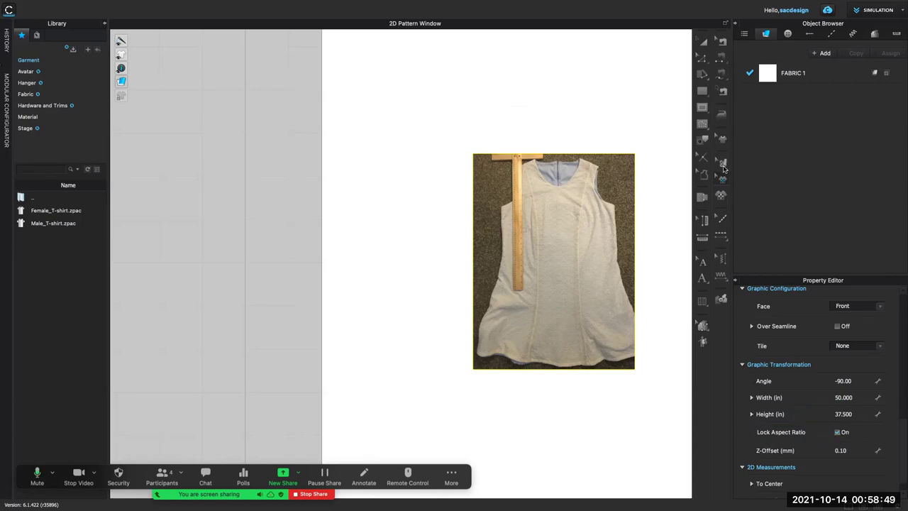
left_click(720, 176)
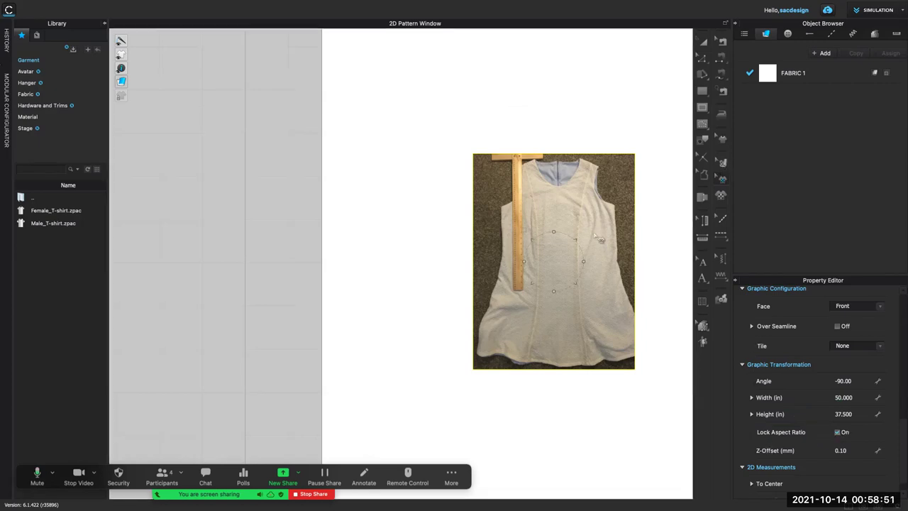
left_click(840, 398)
type("48")
key("Return")
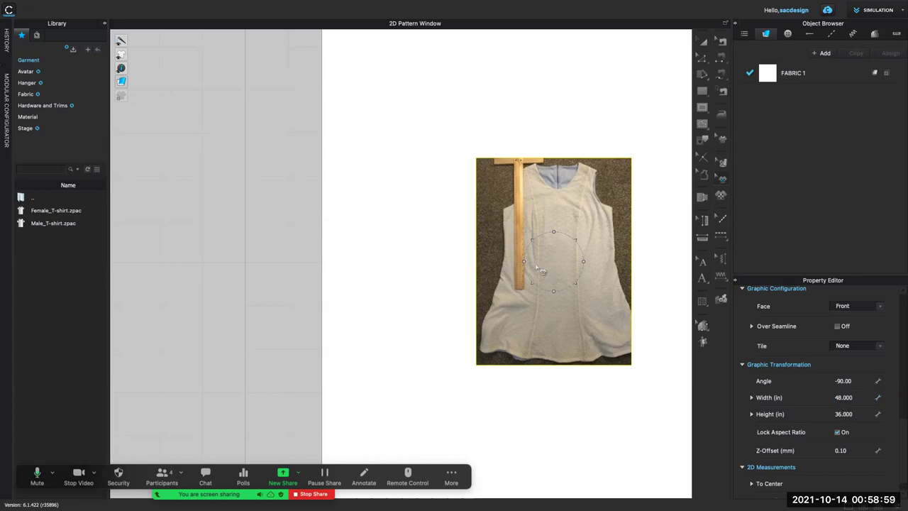
key("z")
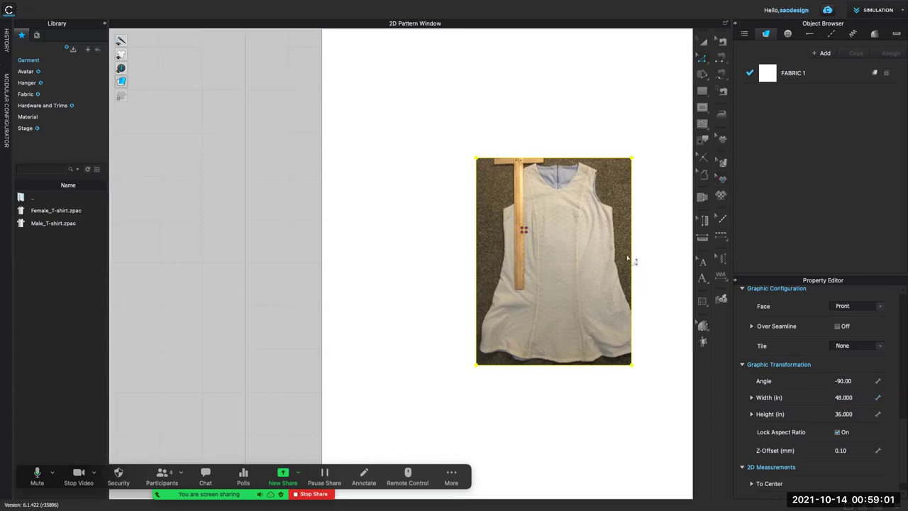
Move the one-inch square so its upper edge meets the ruler's 13-inch mark to compare sizes, and deselect it
left_click(651, 261)
scroll(539, 237, "up", 5)
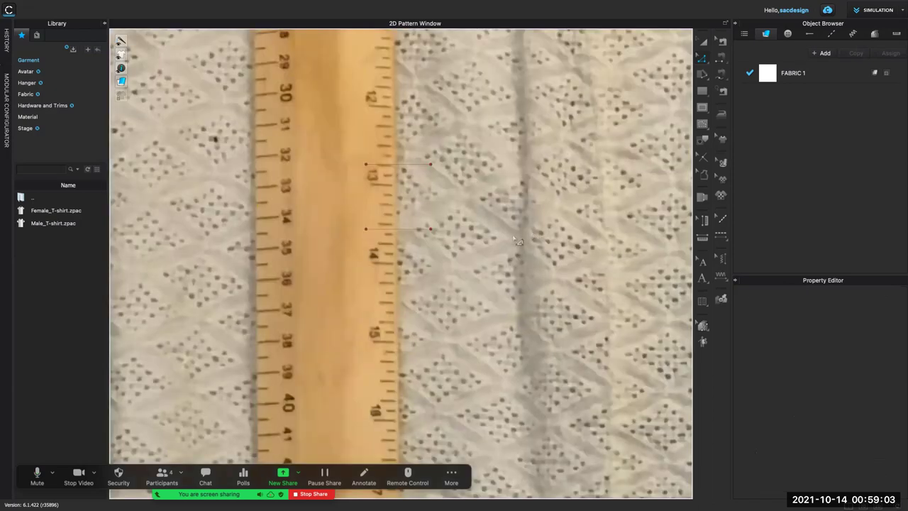
left_click(432, 188)
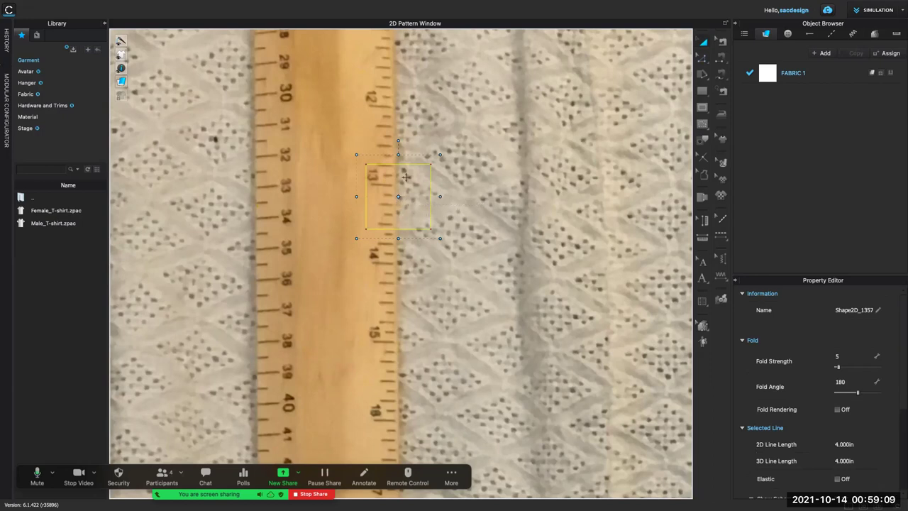
left_click_drag(410, 165, 420, 185)
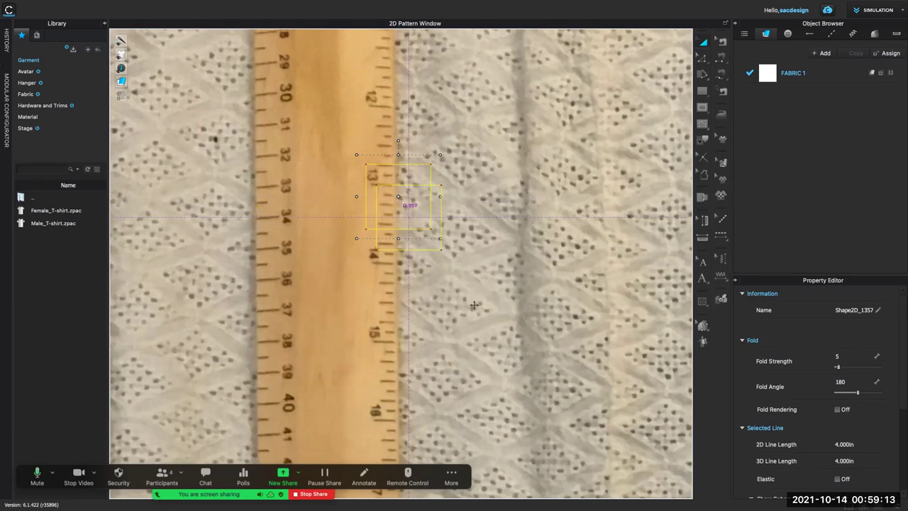
left_click_drag(551, 308, 551, 308)
left_click(549, 309)
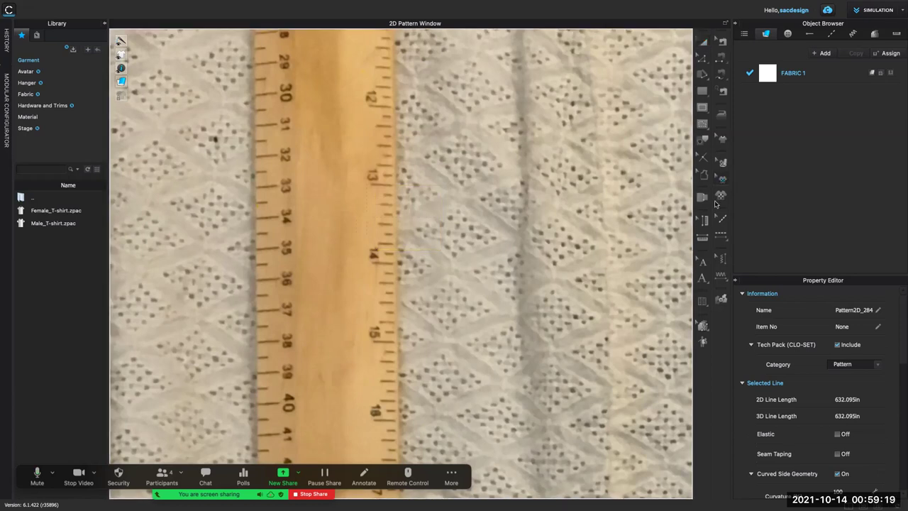
Select the garment photo graphic and set its width to 40 in with the aspect ratio locked
left_click(721, 180)
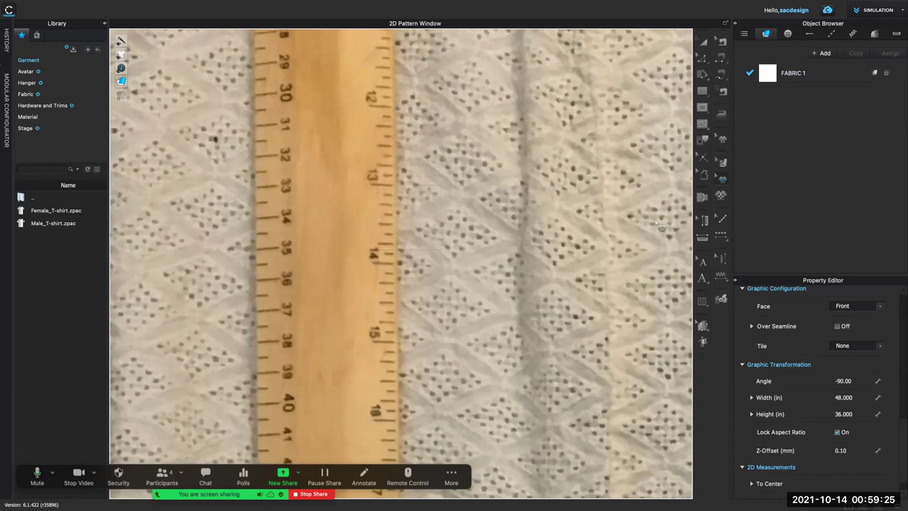
scroll(849, 406, "down", 1)
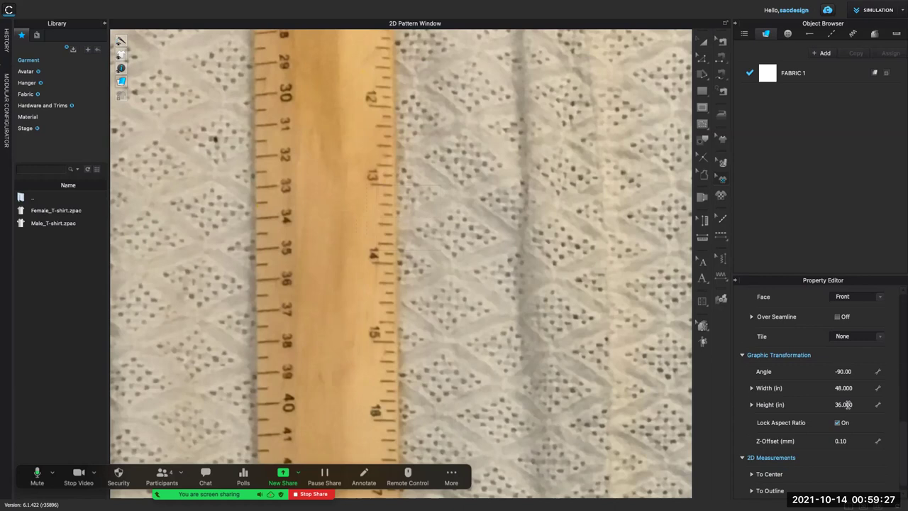
double_click(839, 384)
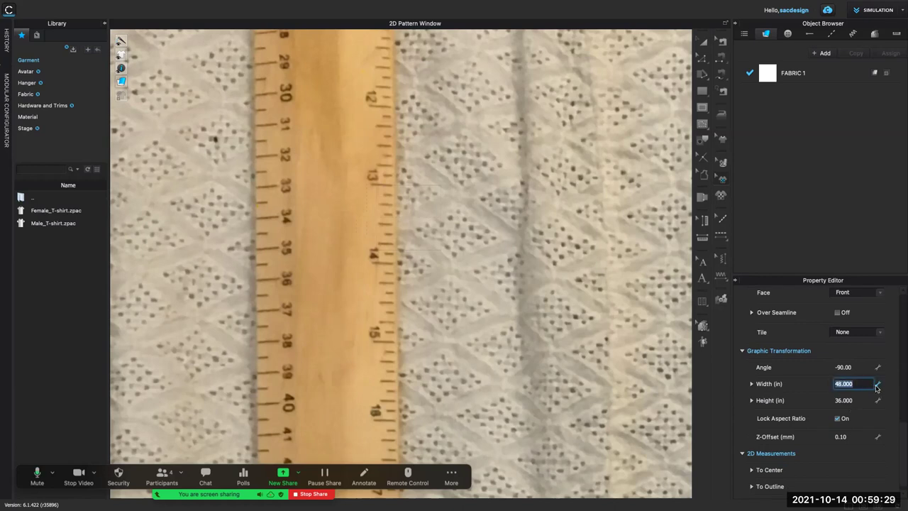
type("40")
key("Return")
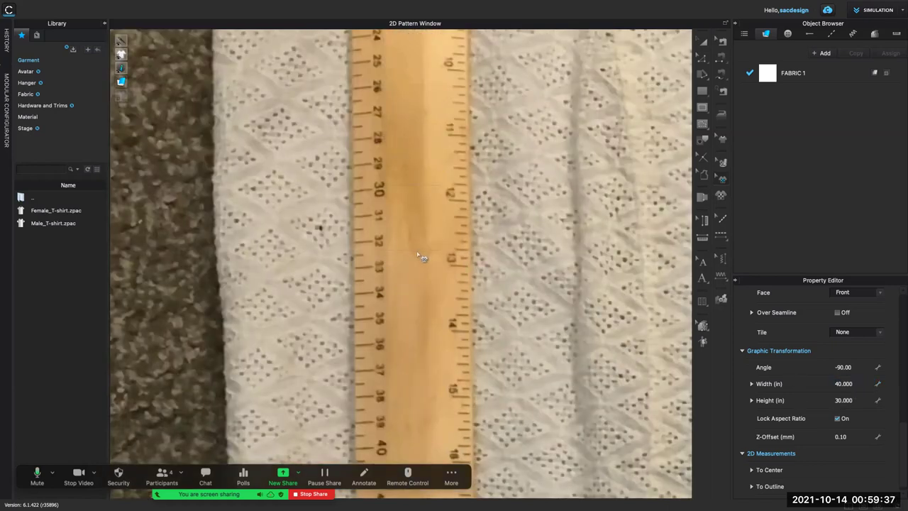
Move the one-inch square between the ruler's 12 and 13 inch marks to check the photo's scale
key("ctrl+v")
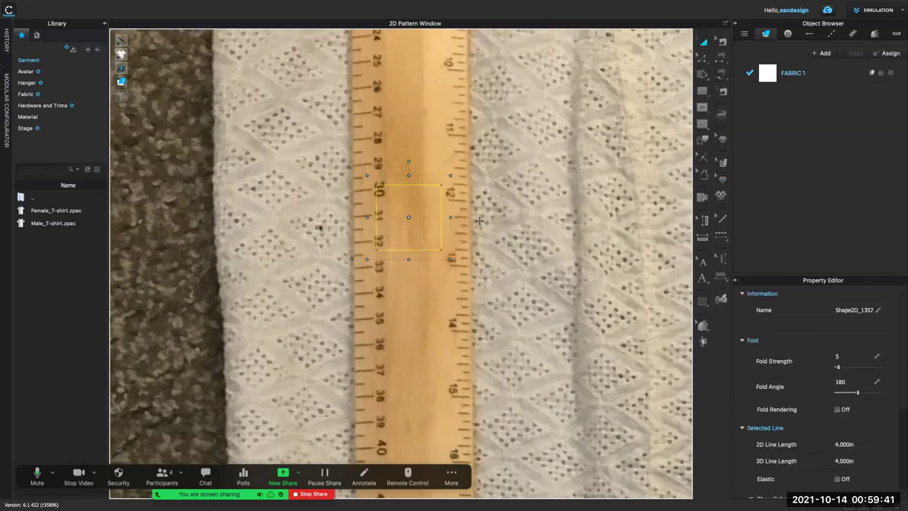
left_click_drag(444, 235, 456, 250)
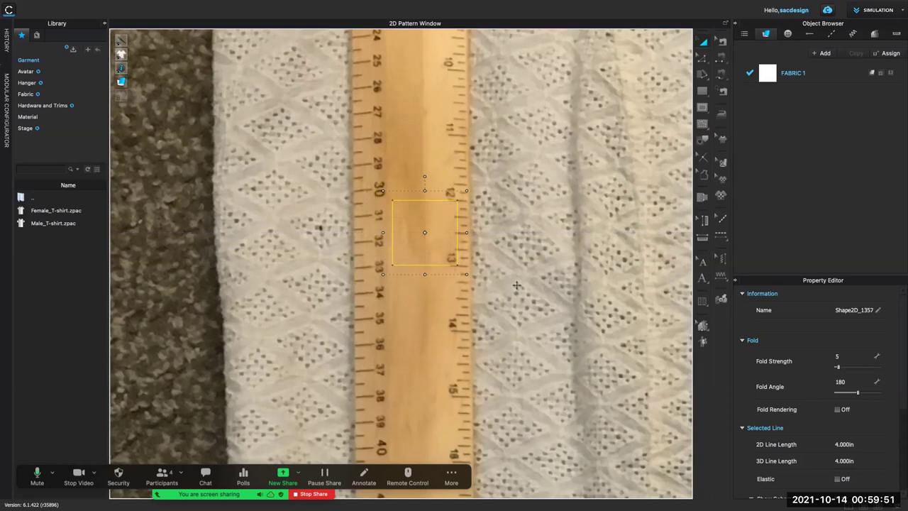
scroll(517, 285, "down", 6)
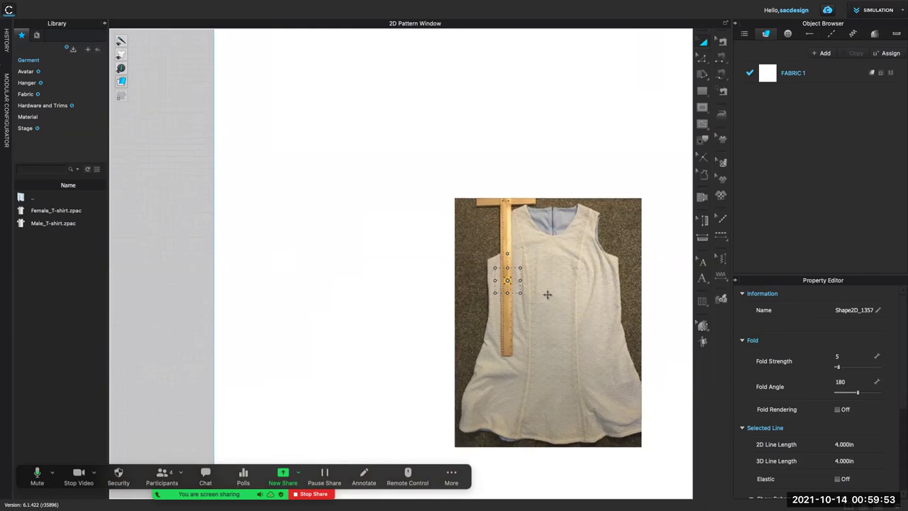
scroll(547, 293, "up", 1)
scroll(545, 292, "up", 1)
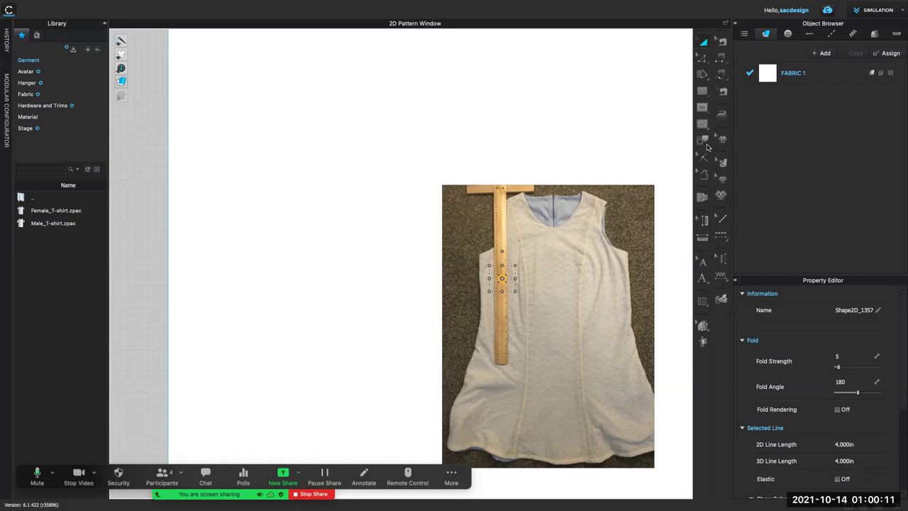
Try to trace the dress's center front panel as an internal polygon starting at the center neckline, and undo the shape
left_click(702, 107)
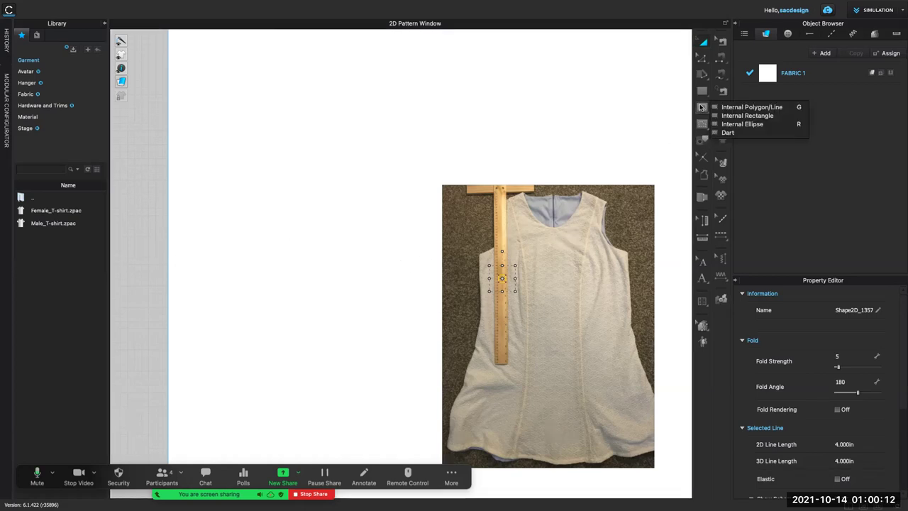
left_click(739, 107)
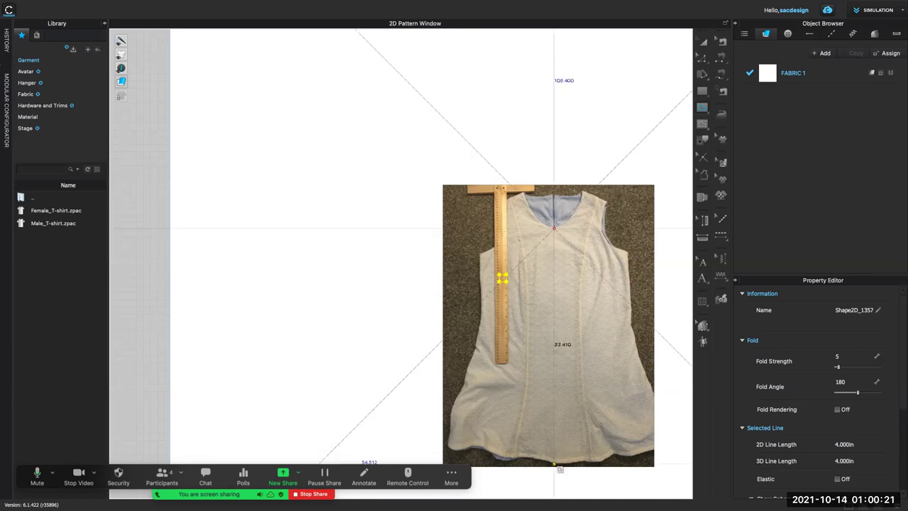
left_click(554, 464)
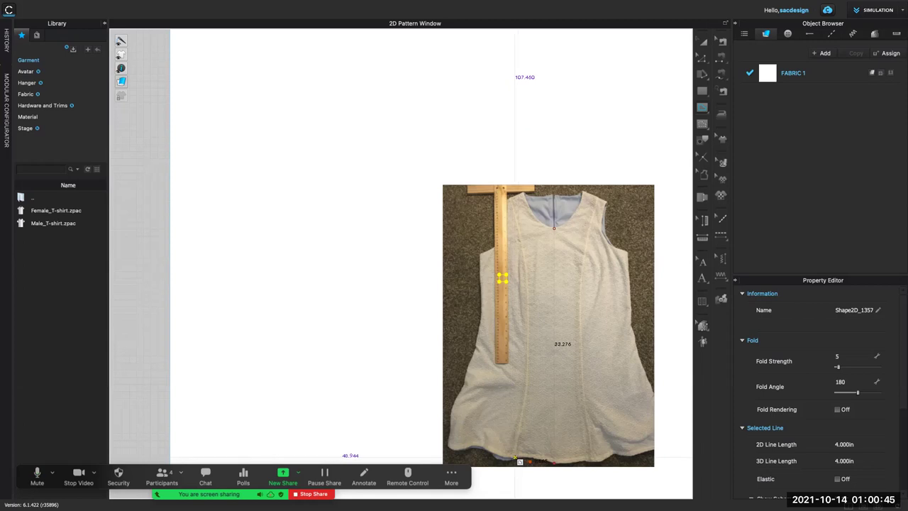
left_click(515, 457)
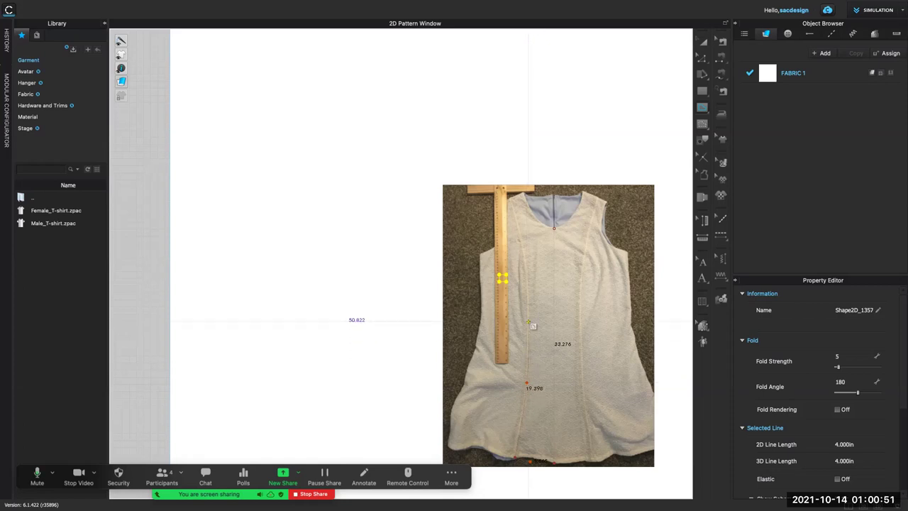
left_click(528, 274)
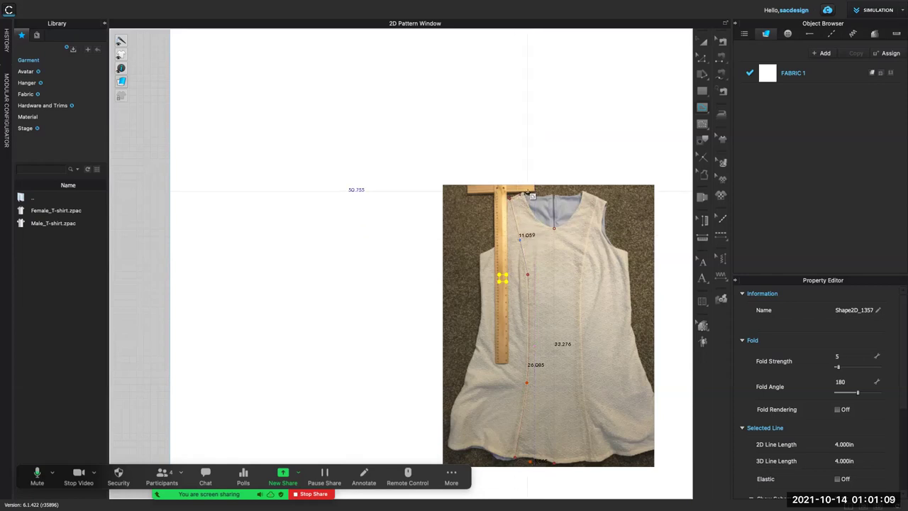
left_click(522, 192)
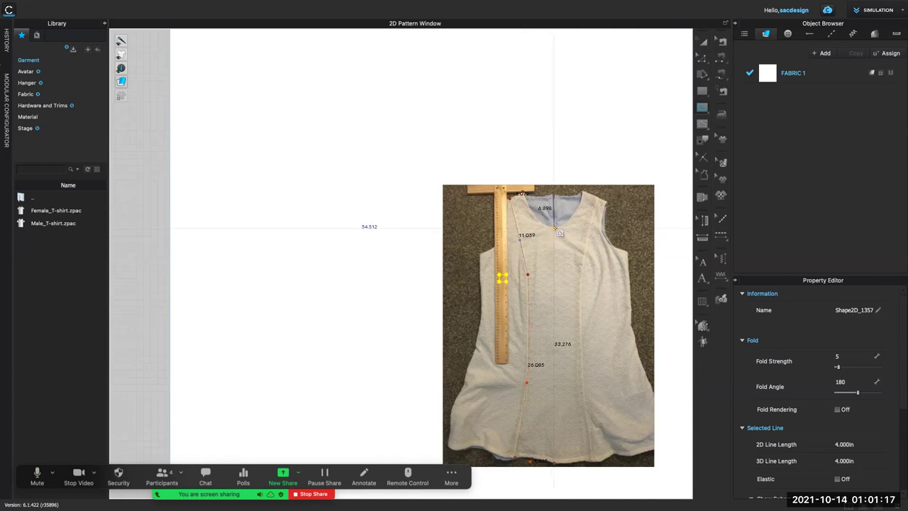
key("Return")
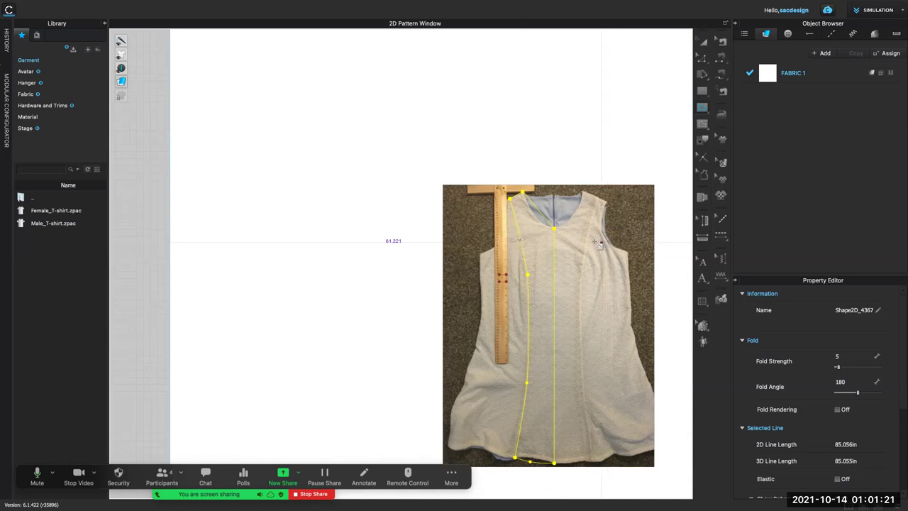
key("ctrl+z")
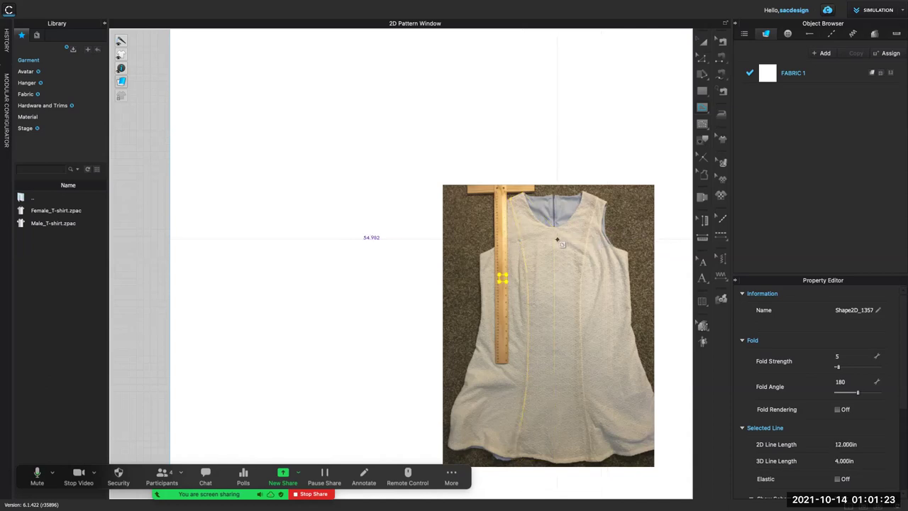
Trace the center front panel with Internal Polygon/Line along a center line about 33 in long, the hem, princess seam, shoulder and neckline
left_click(555, 229)
left_click(556, 463)
left_click(532, 462)
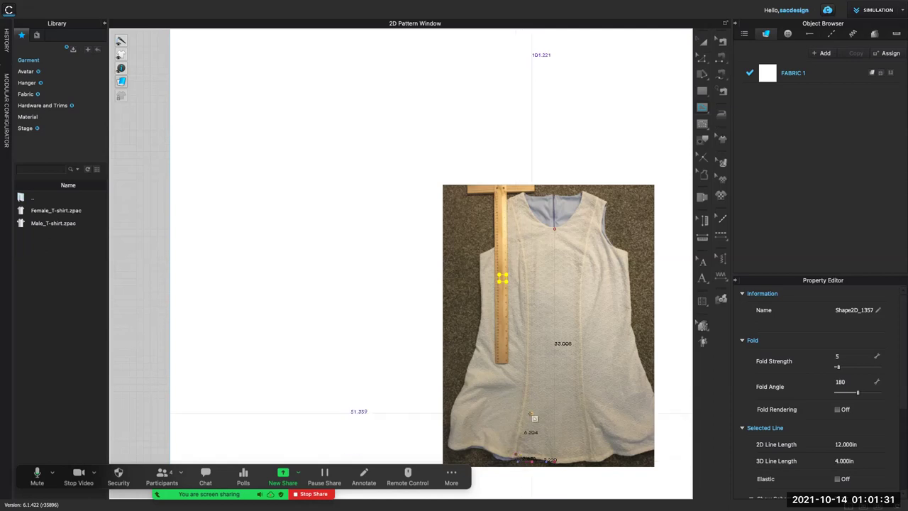
left_click(526, 381)
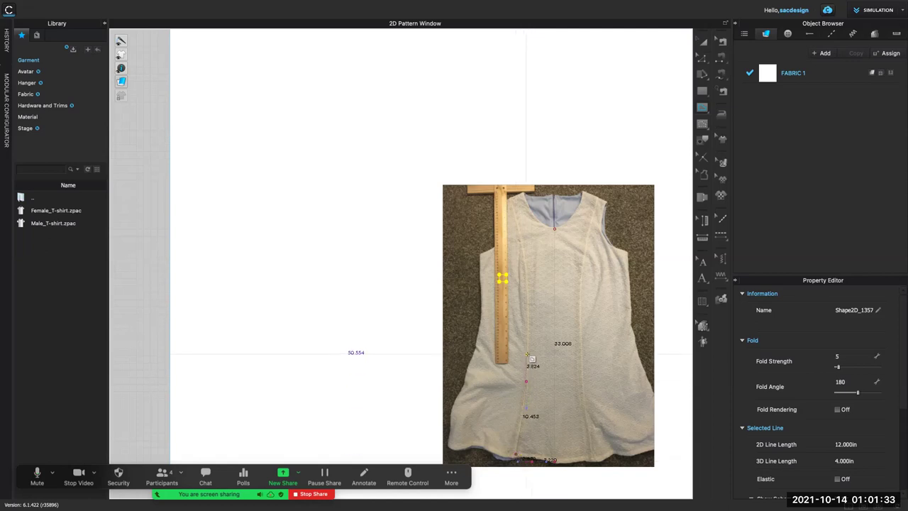
left_click(526, 254)
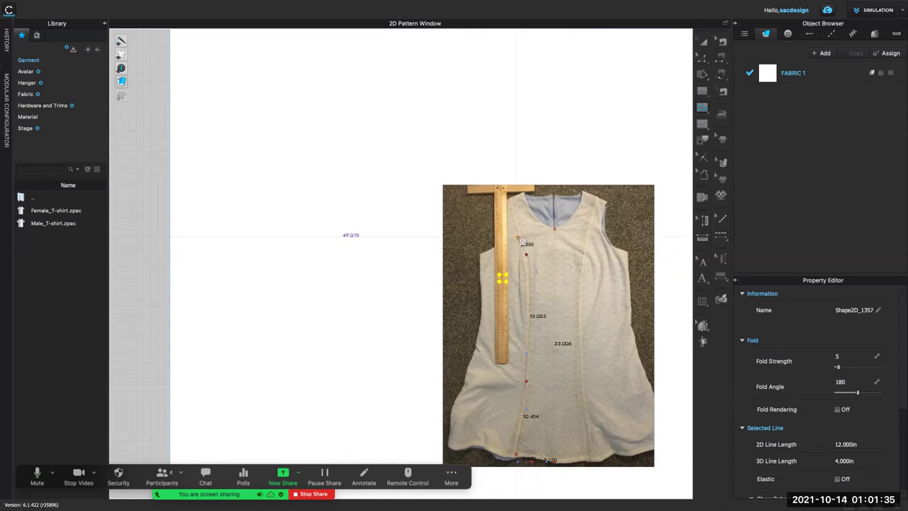
left_click(526, 193)
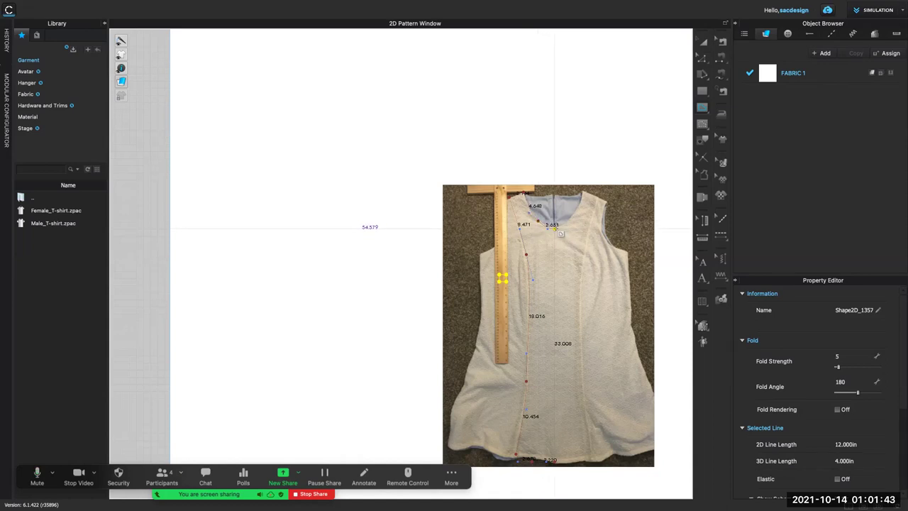
left_click(556, 228)
key("Return")
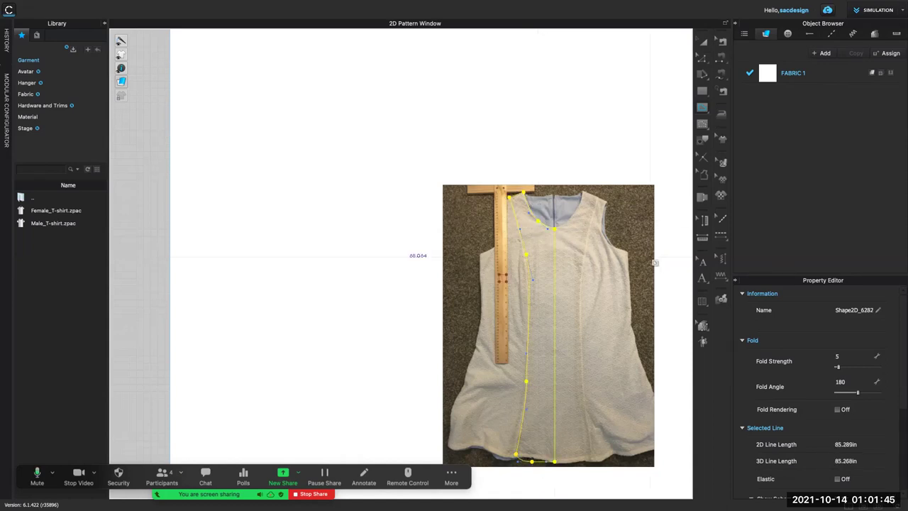
Reshape the traced panel's hem by adjusting both handles of its middle curve point and moving that point closer to the garment's hem
left_click(551, 438)
key("a")
left_click(533, 463)
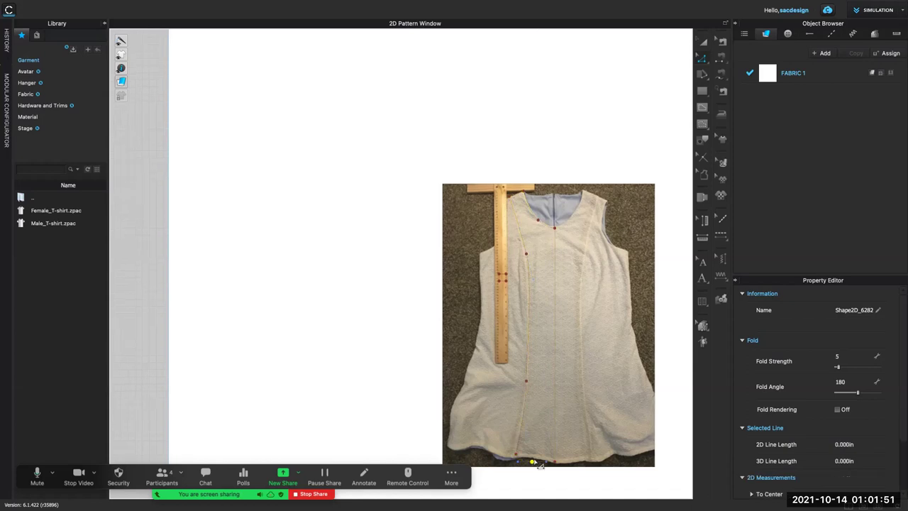
scroll(539, 464, "up", 10)
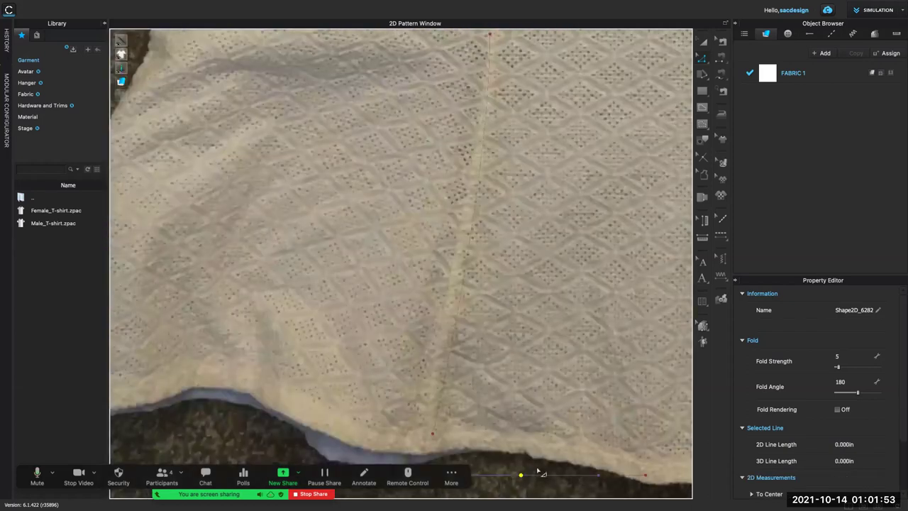
left_click(538, 468)
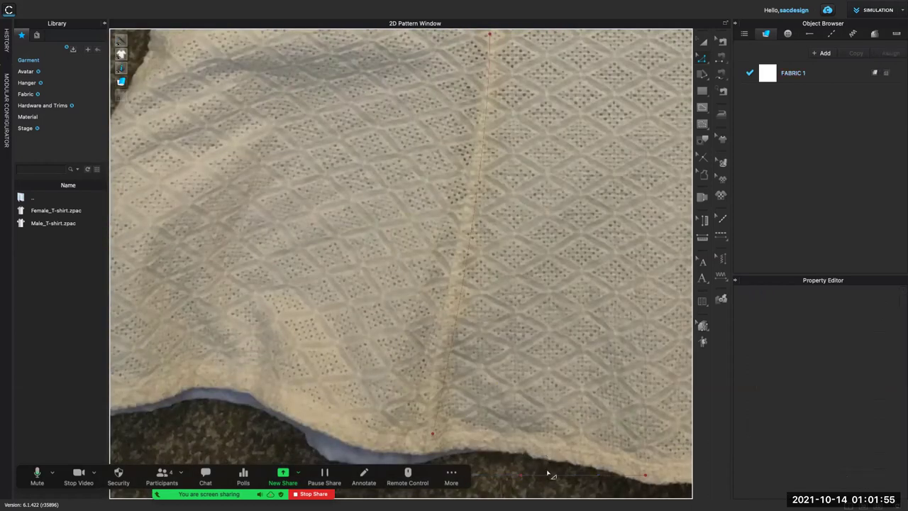
right_click_drag(552, 448, 570, 355)
left_click(538, 381)
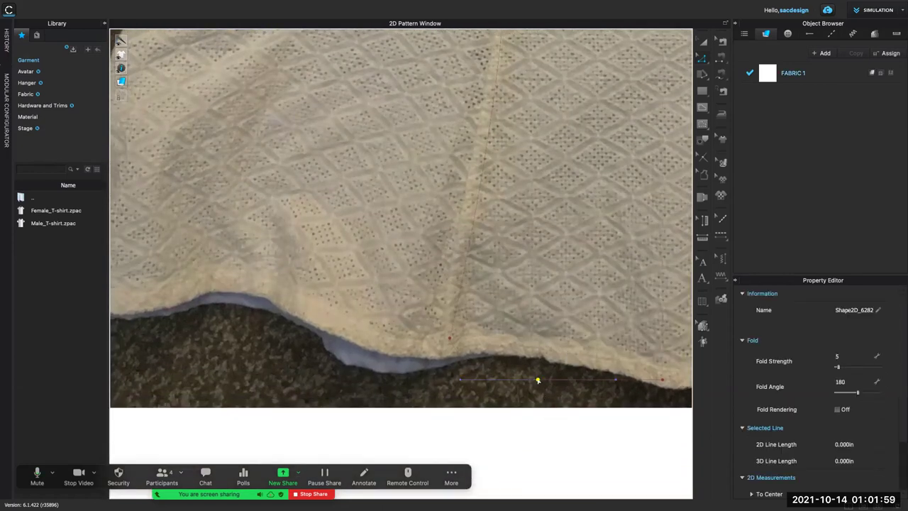
left_click_drag(461, 377, 492, 369)
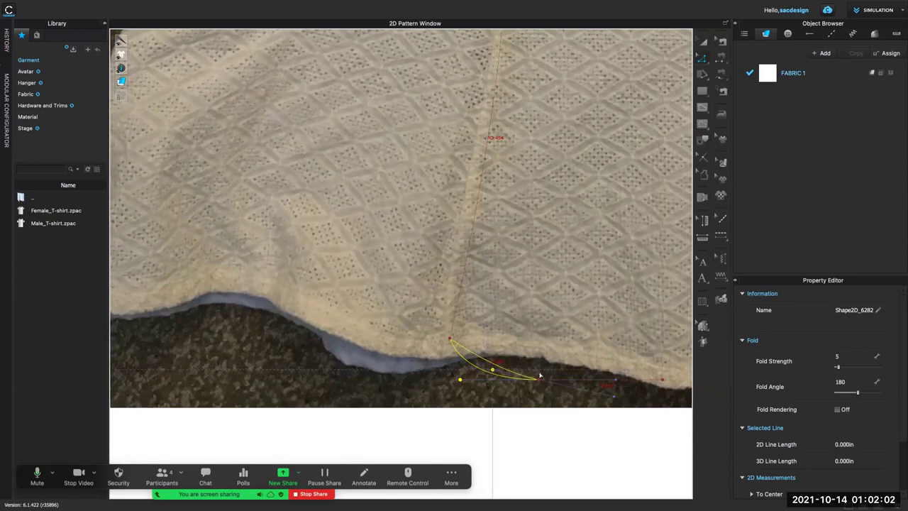
left_click(613, 398)
left_click(614, 398)
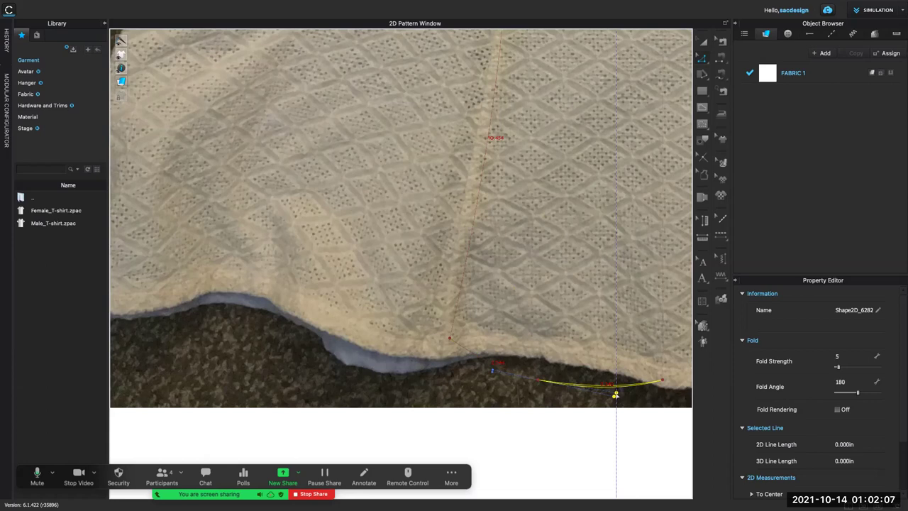
left_click(538, 379)
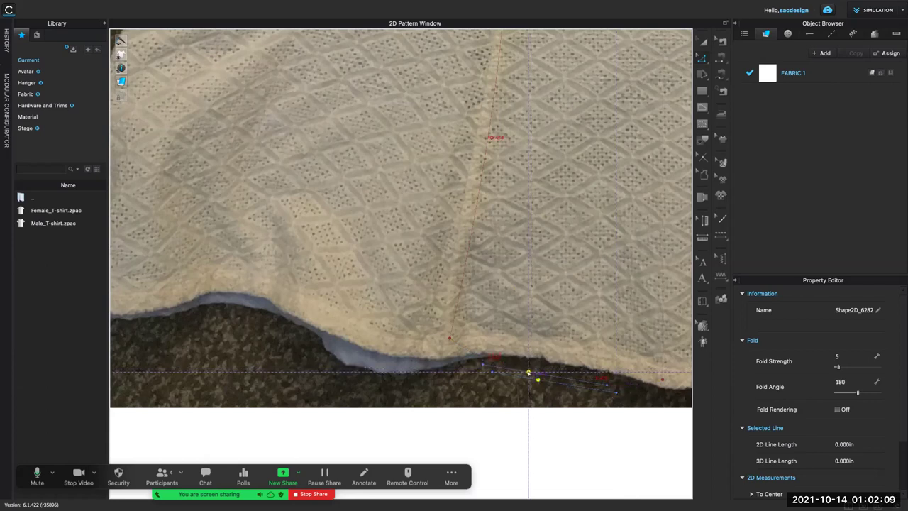
left_click(641, 381)
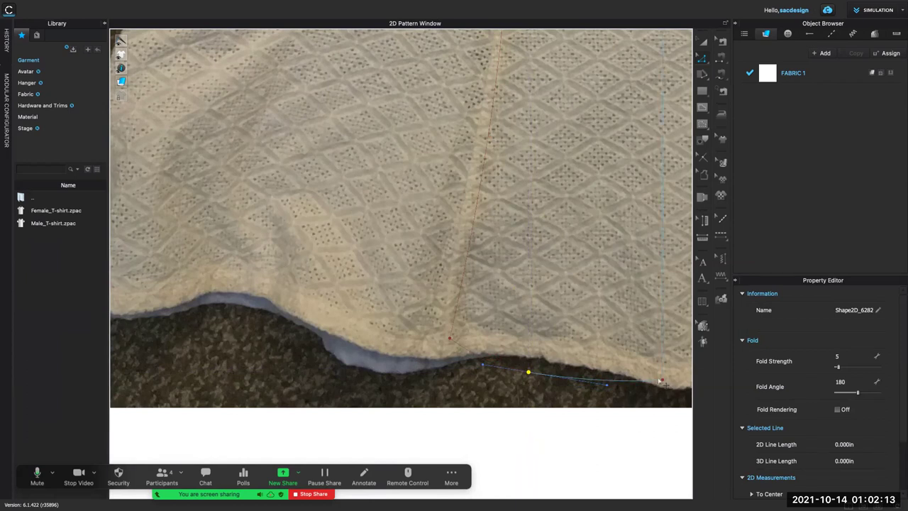
left_click(662, 382)
right_click(663, 382)
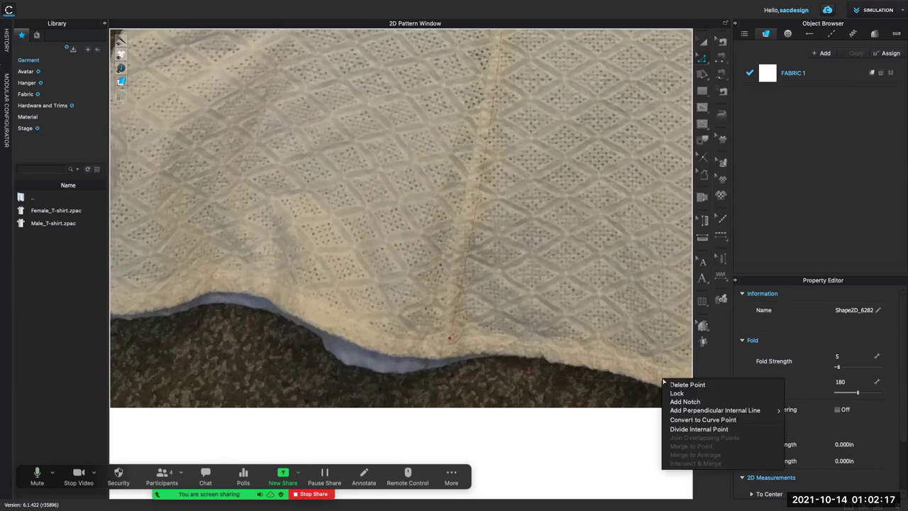
mouse_move(685, 412)
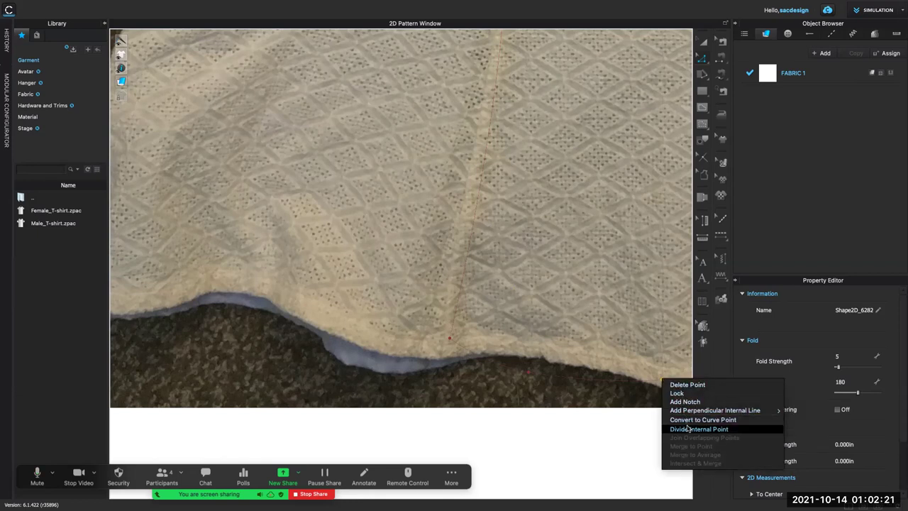
left_click(643, 468)
left_click(654, 383)
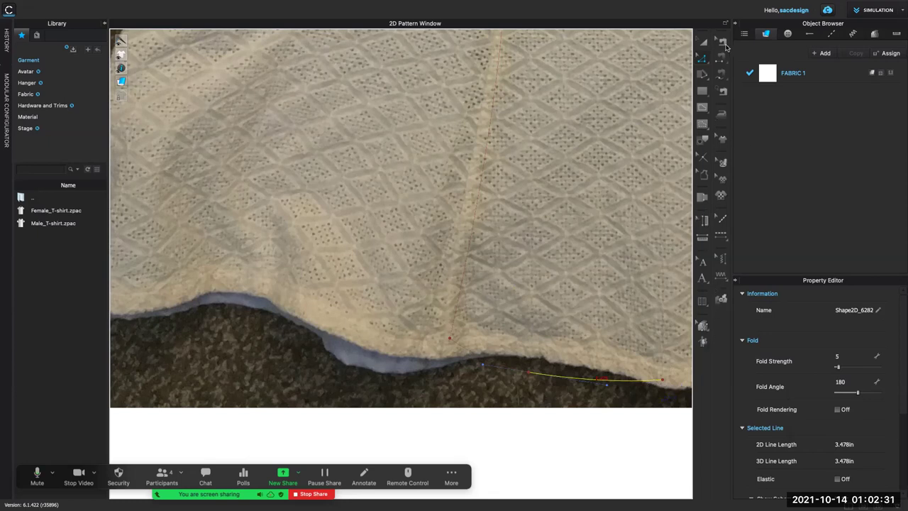
left_click(700, 60)
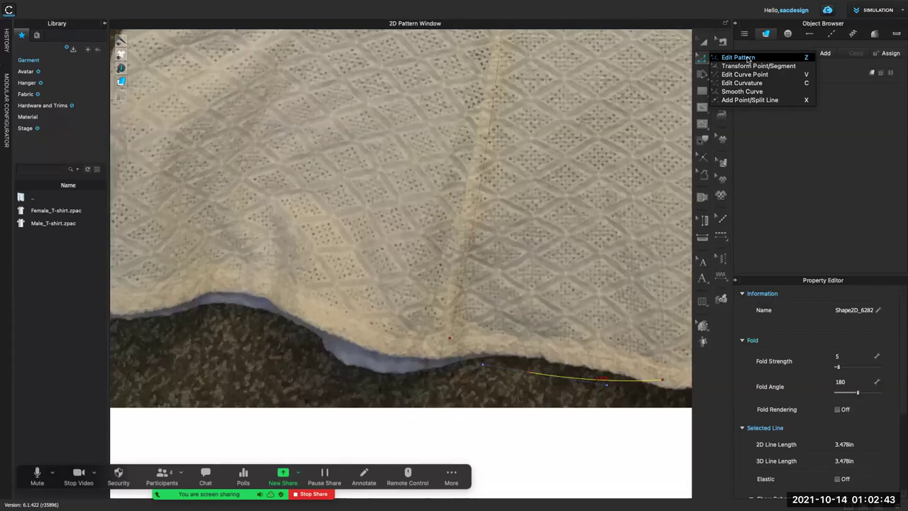
left_click(754, 66)
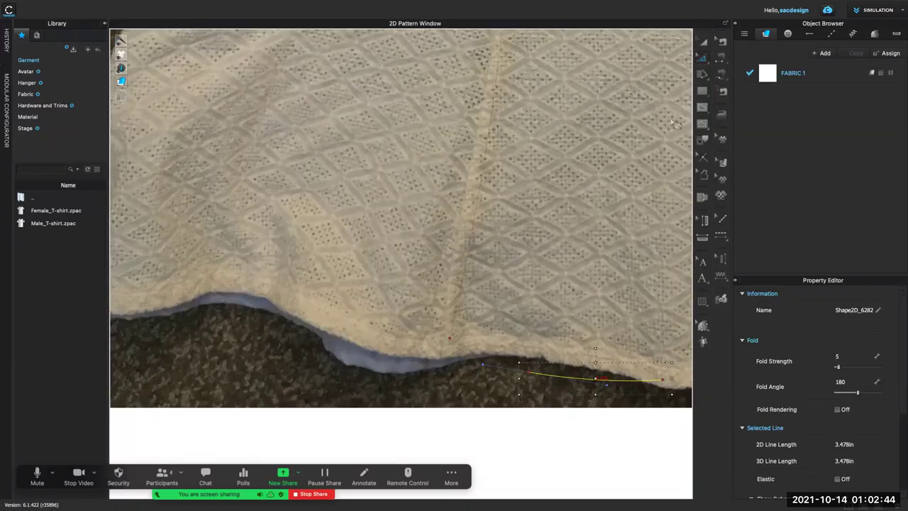
left_click(662, 380)
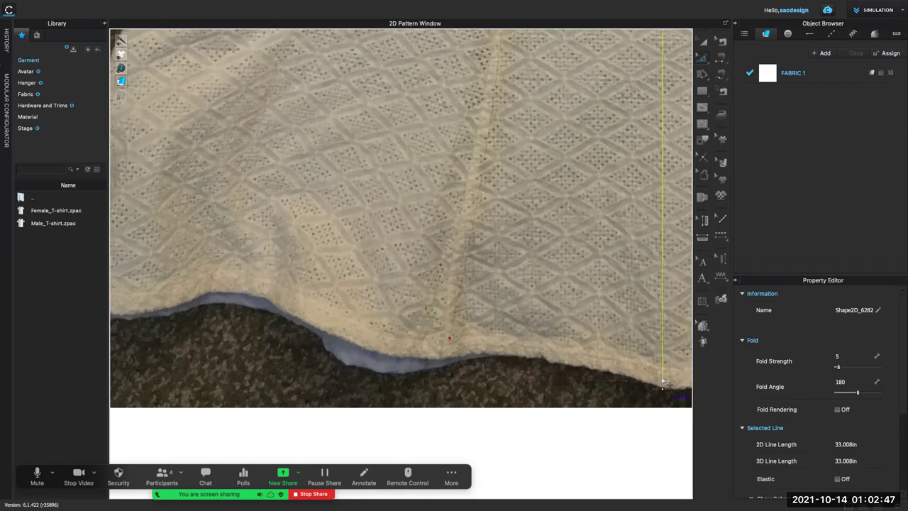
right_click(663, 382)
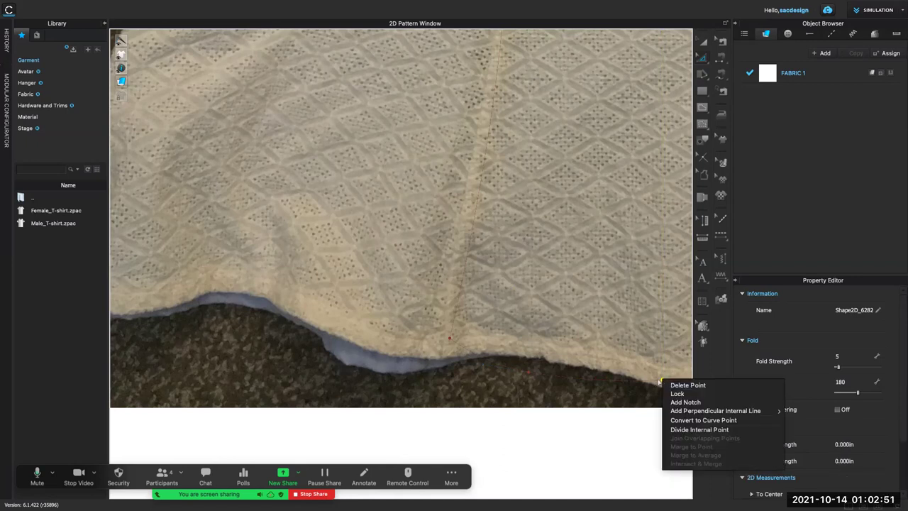
left_click(660, 380)
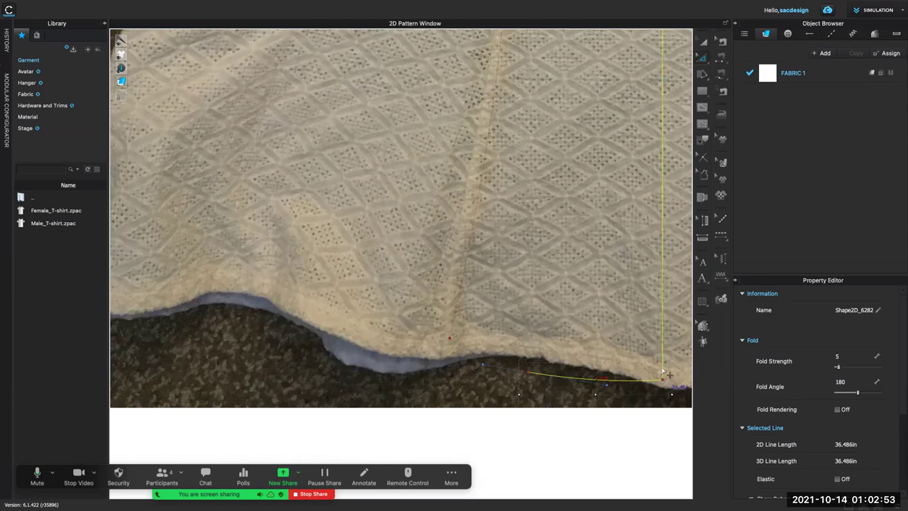
right_click(665, 372)
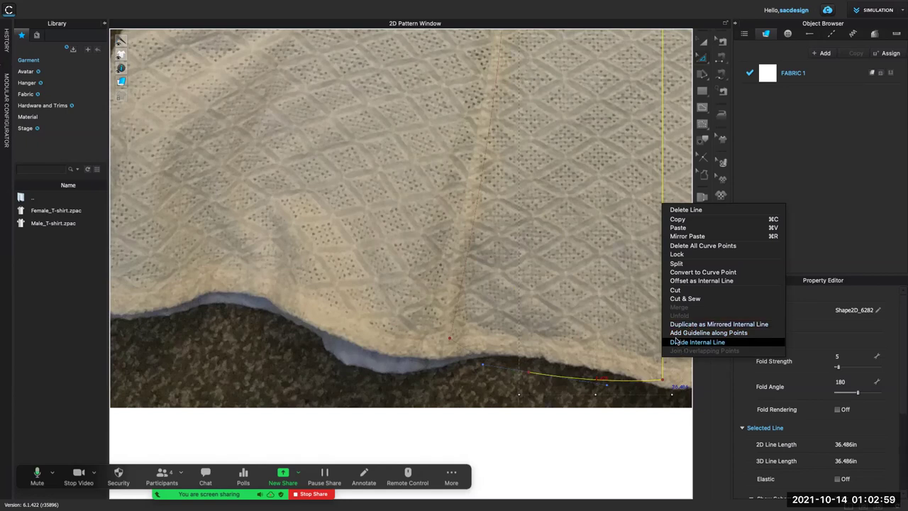
left_click(647, 442)
Trace all the center front panel's outline segments as a separate pattern and place it on the empty workspace beside the white photo rectangle
scroll(630, 394, "down", 10)
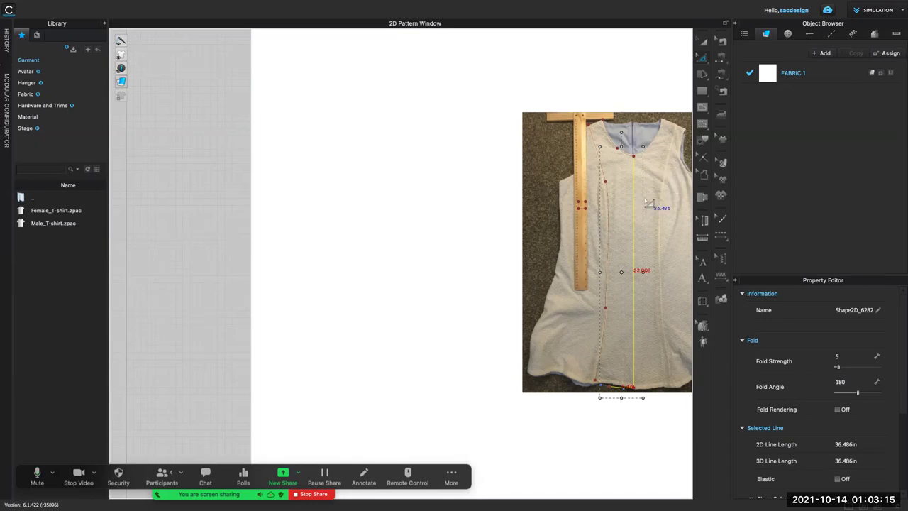
left_click(364, 476)
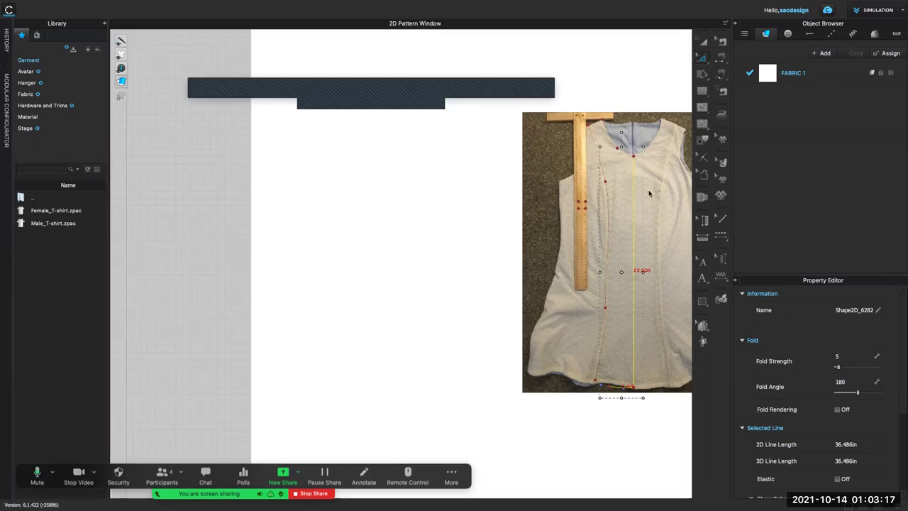
left_click_drag(715, 144, 715, 128)
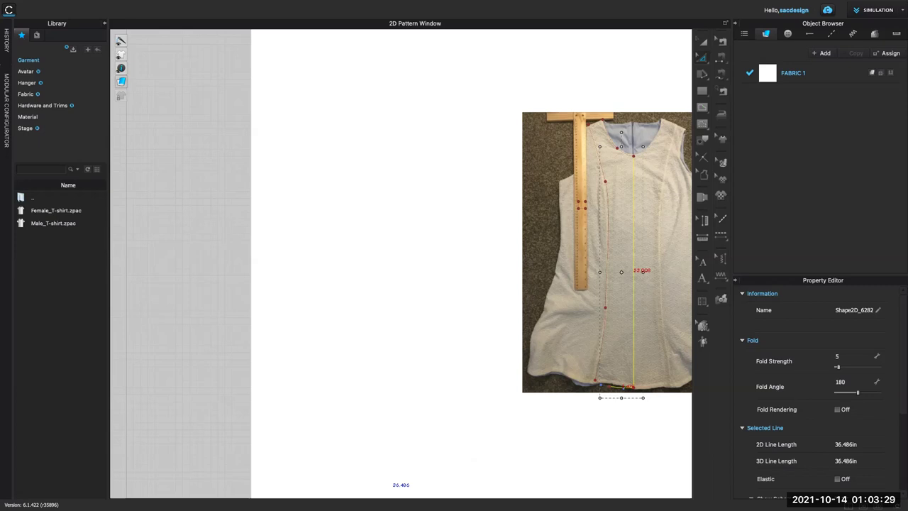
key("g")
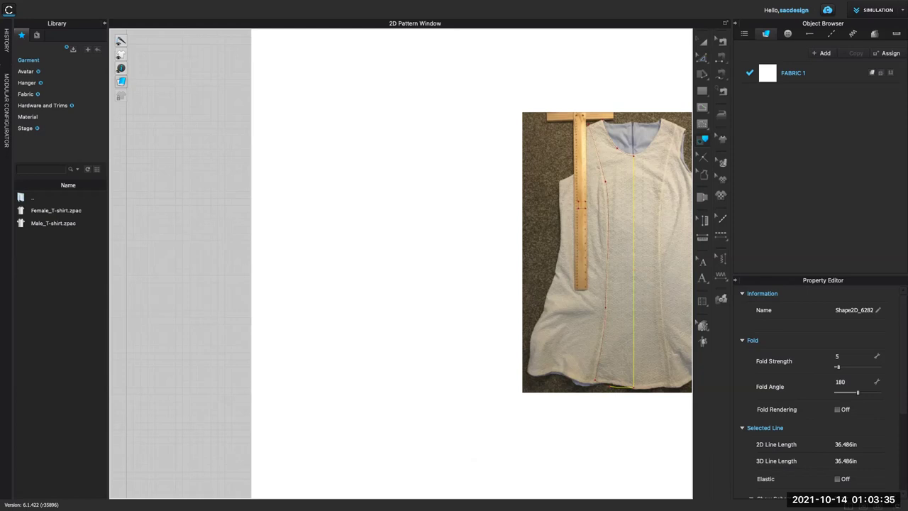
left_click_drag(617, 149, 604, 122)
left_click(598, 153, "shift")
left_click(607, 227, "shift")
left_click(600, 344, "shift")
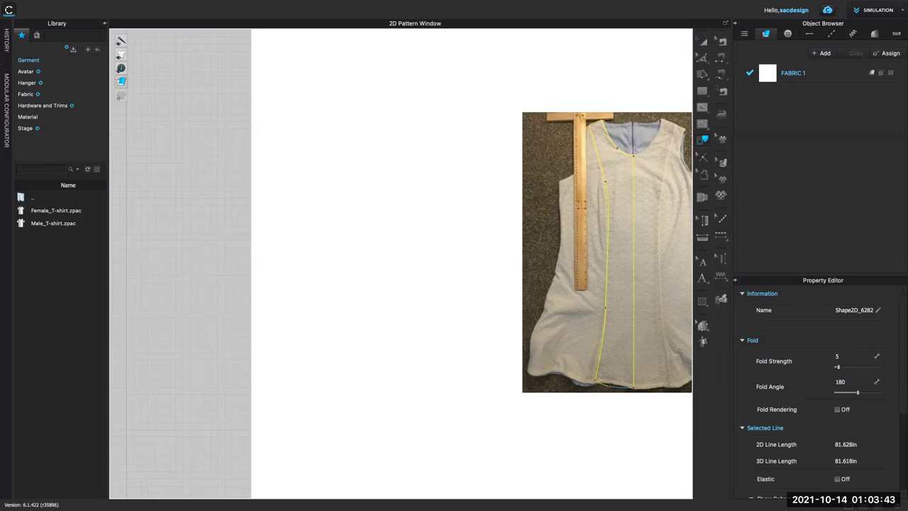
right_click(615, 387)
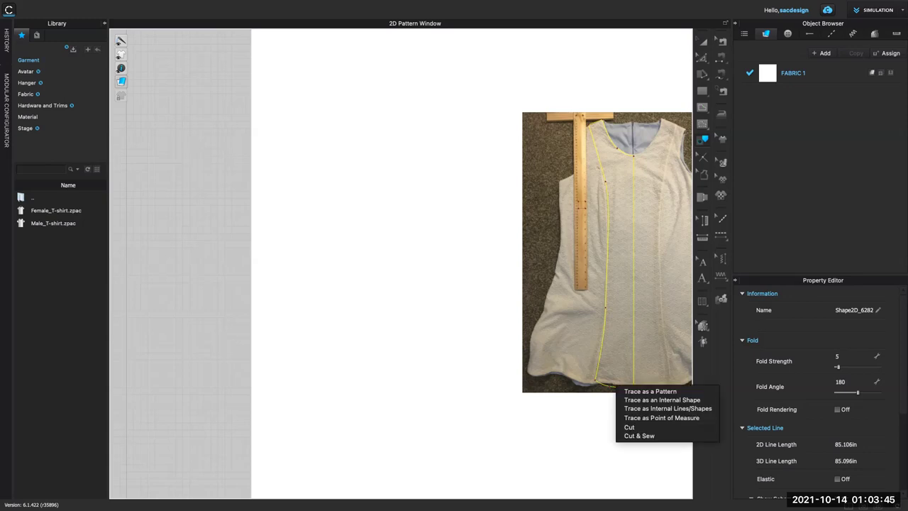
left_click(650, 391)
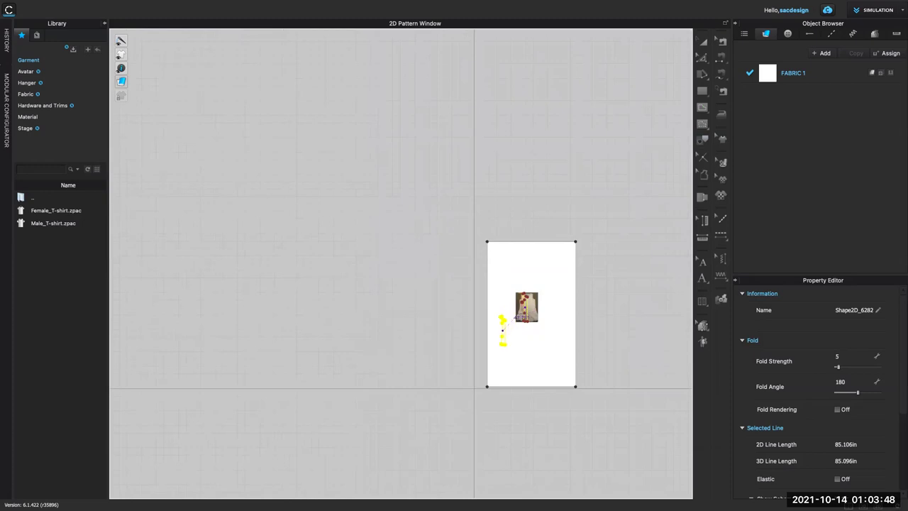
mouse_move(502, 329)
left_mouse_down()
mouse_move(444, 350)
mouse_move(460, 352)
left_mouse_up()
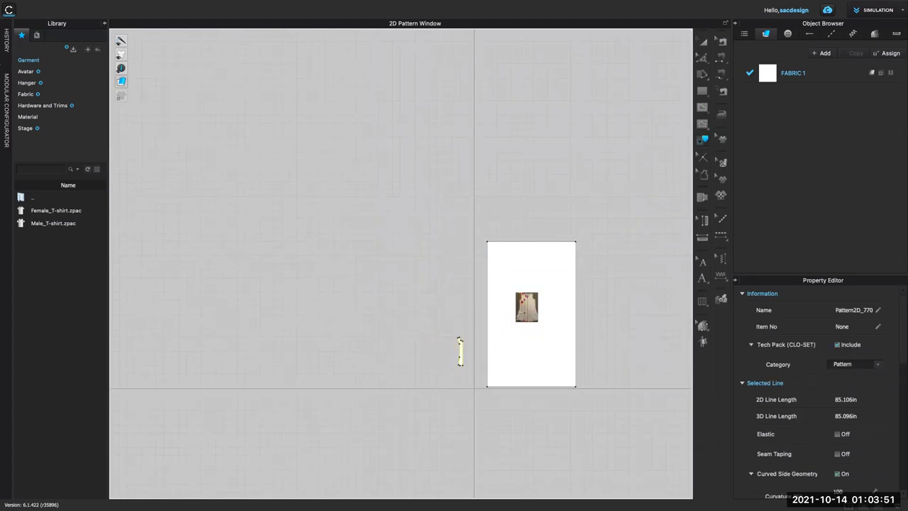
scroll(460, 353, "up", 10)
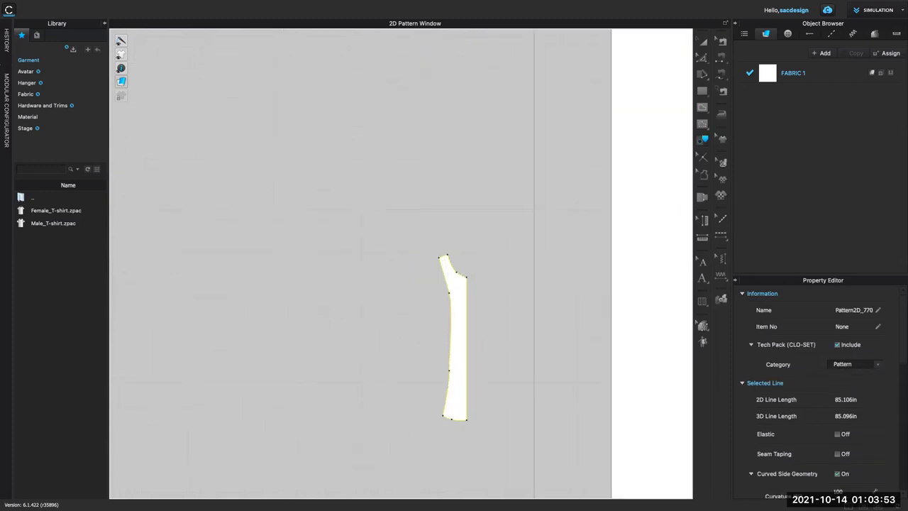
Rename the traced pattern piece as CF Bodice and deselect it
scroll(459, 353, "down", 8)
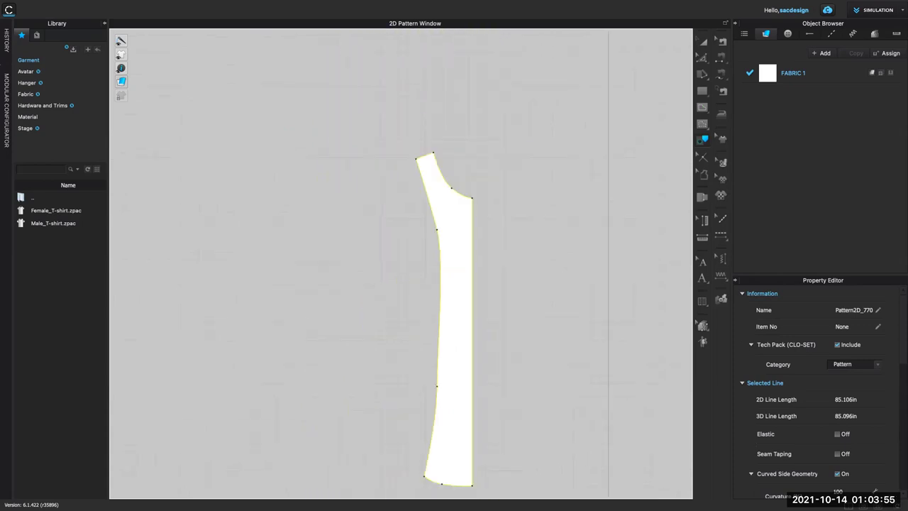
left_click(854, 310)
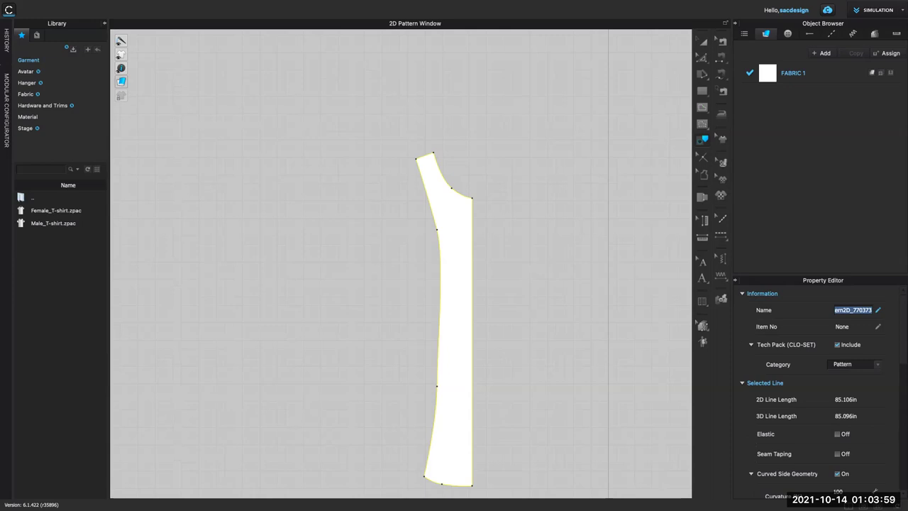
type("CF Bodice")
key("Escape")
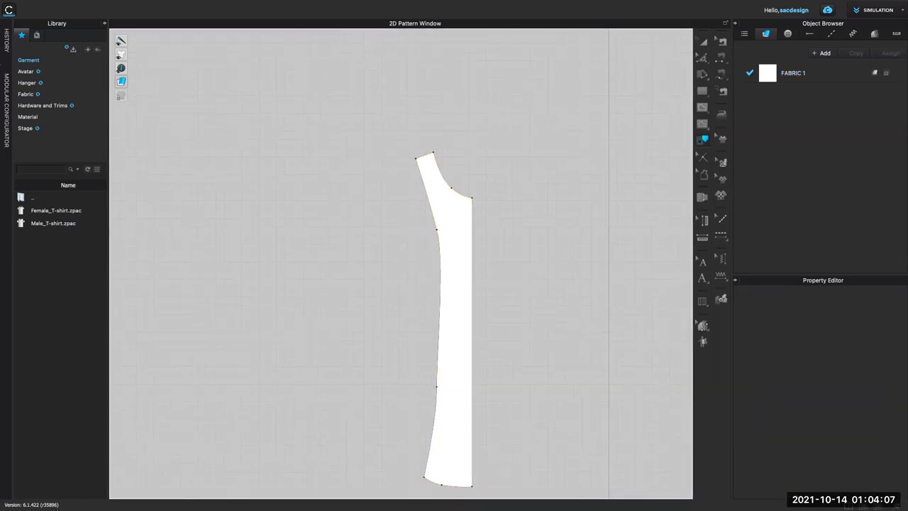
Square the CF Bodice pattern's hem corner at center front with a Perpendicular Pattern Corner length of 0.5 in
middle_click_drag(447, 319, 474, 221)
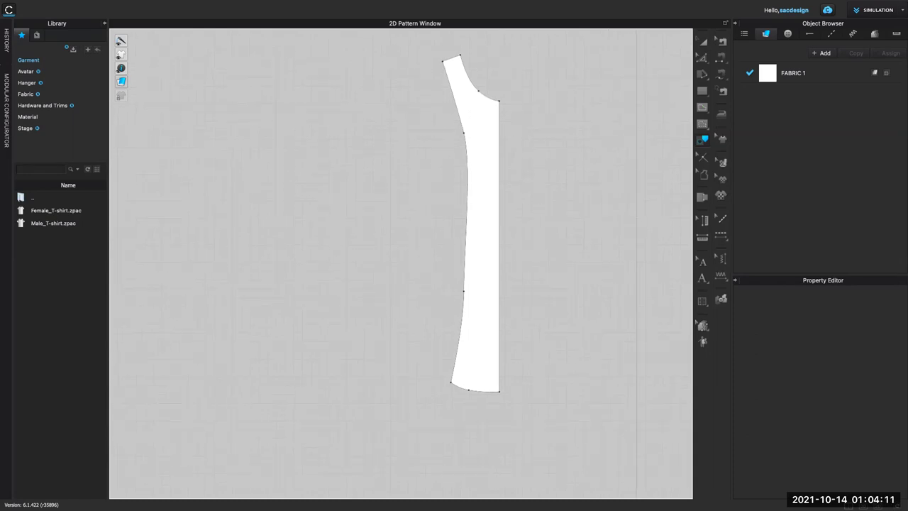
key("z")
left_click(499, 391)
right_click(498, 391)
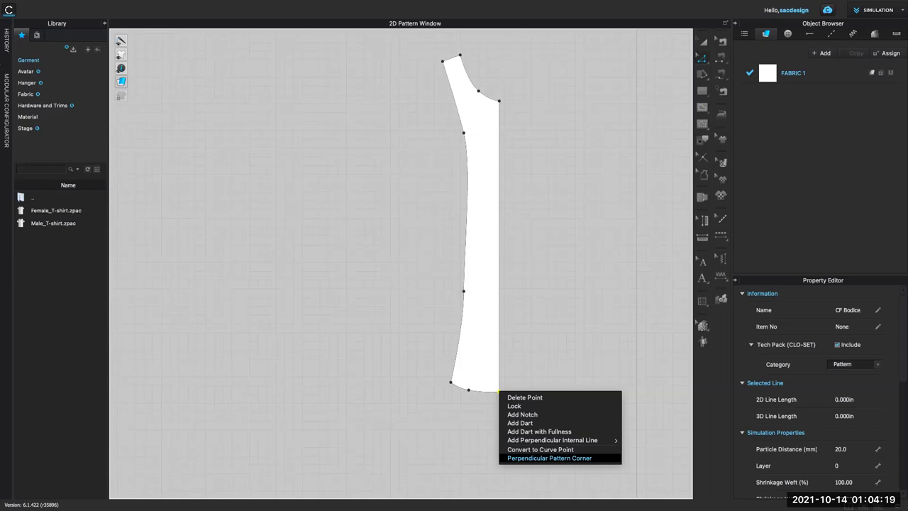
key("Escape")
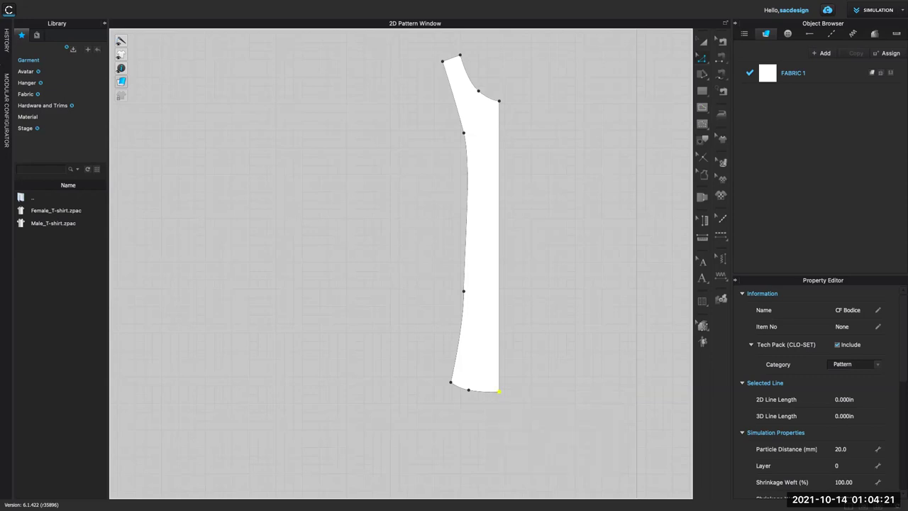
scroll(499, 390, "up", 5)
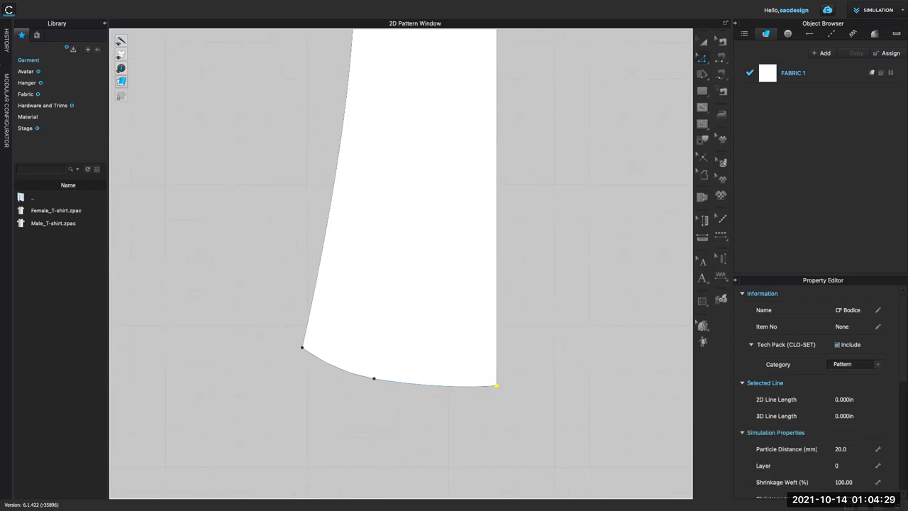
right_click(496, 386)
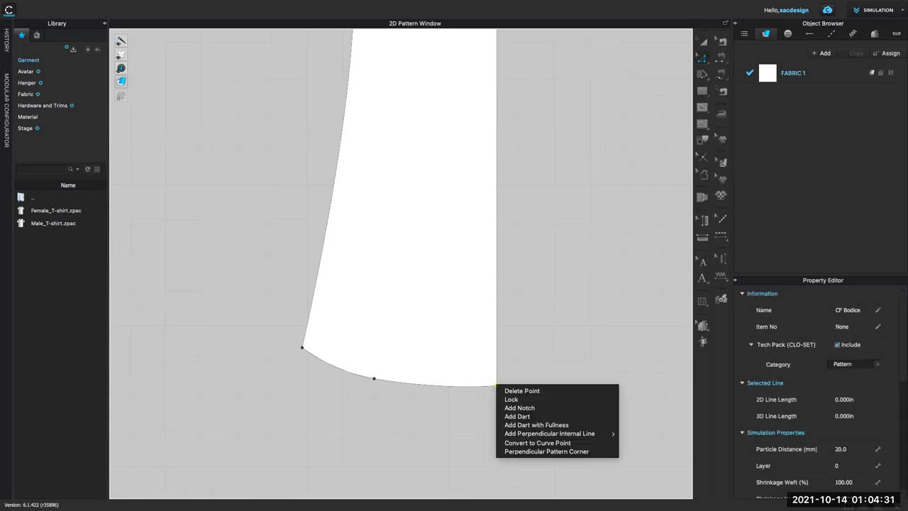
left_click(546, 452)
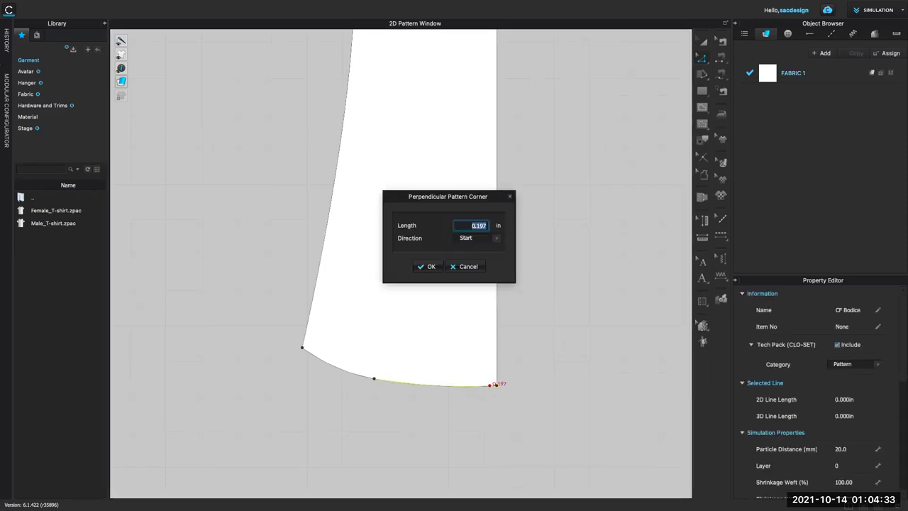
type(".5")
key("Return")
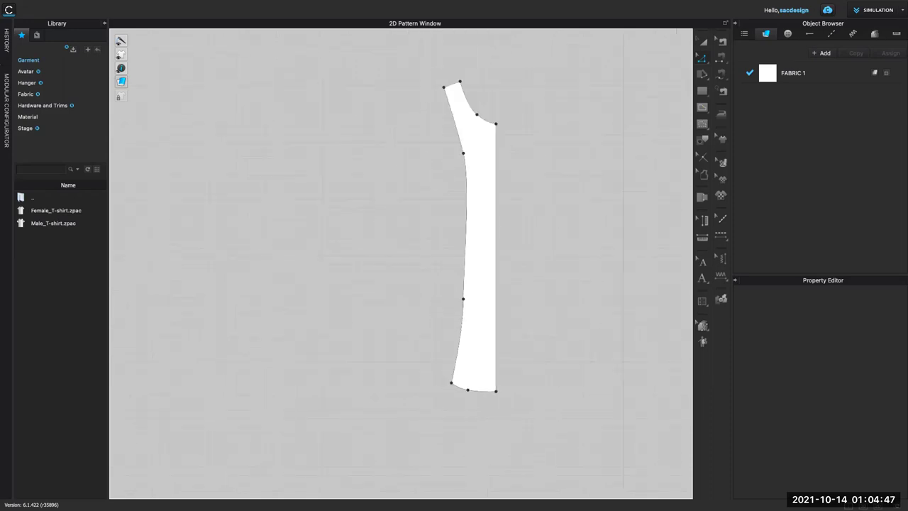
Apply a 0.5 in Perpendicular Pattern Corner where the CF Bodice neckline meets the center front
scroll(492, 121, "up", 5)
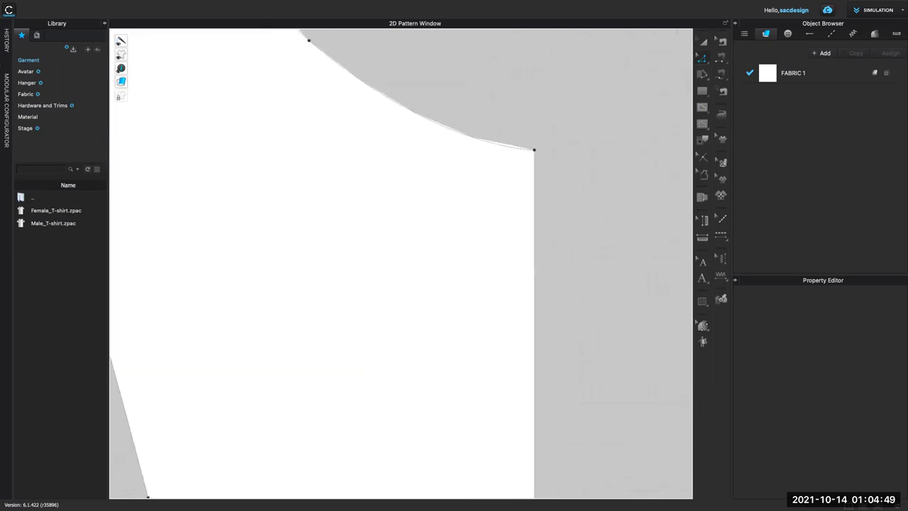
left_click(534, 150)
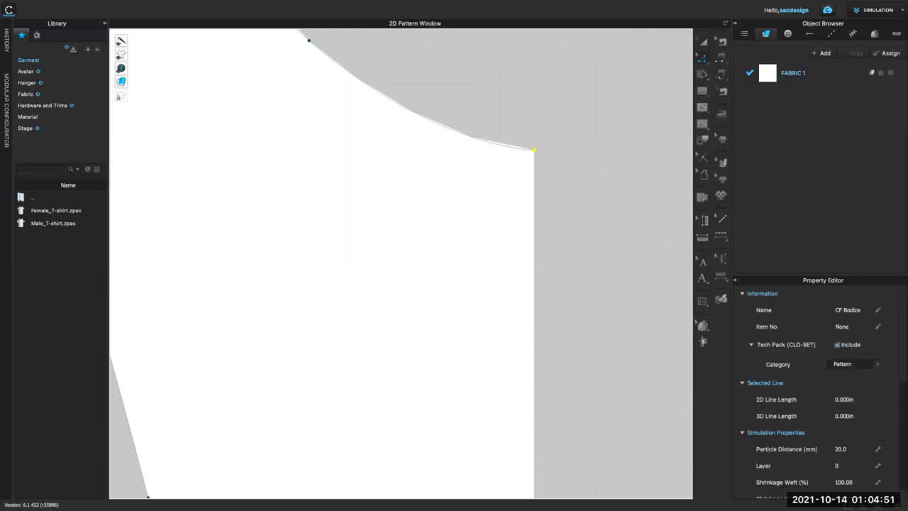
right_click(534, 150)
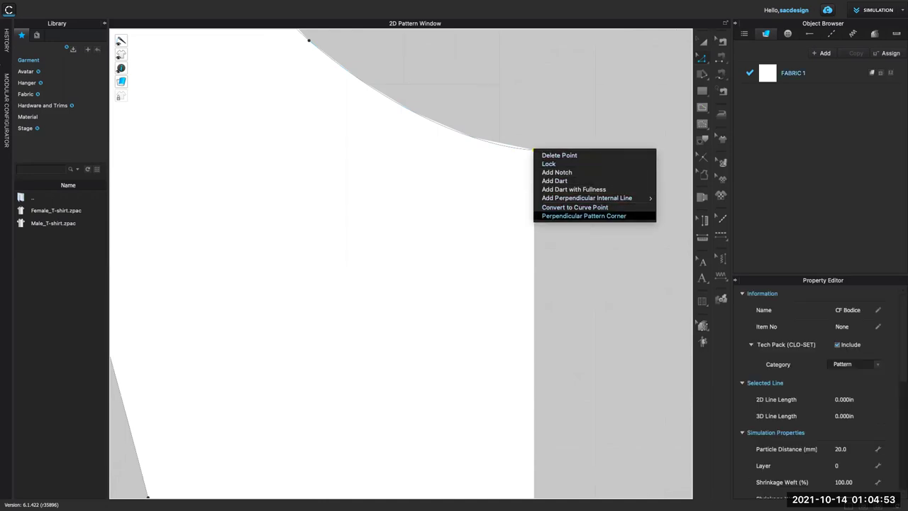
left_click(567, 217)
type(".5")
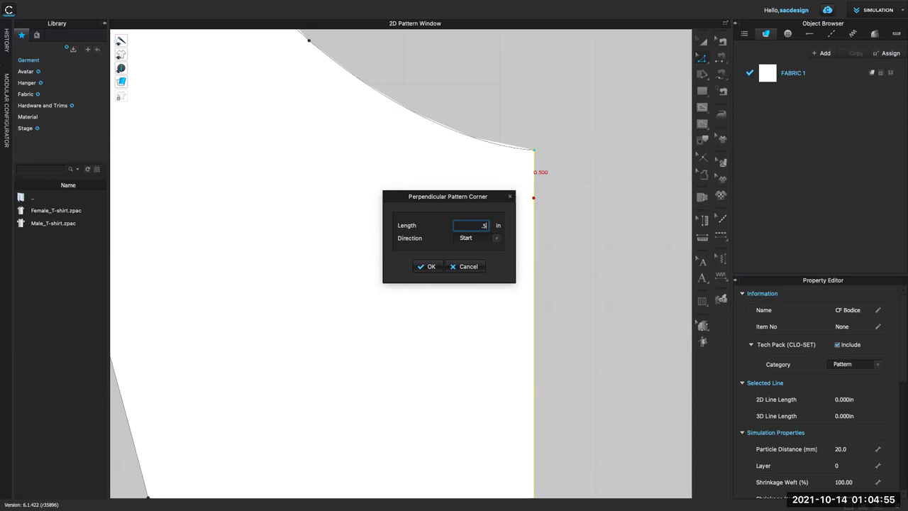
key("Return")
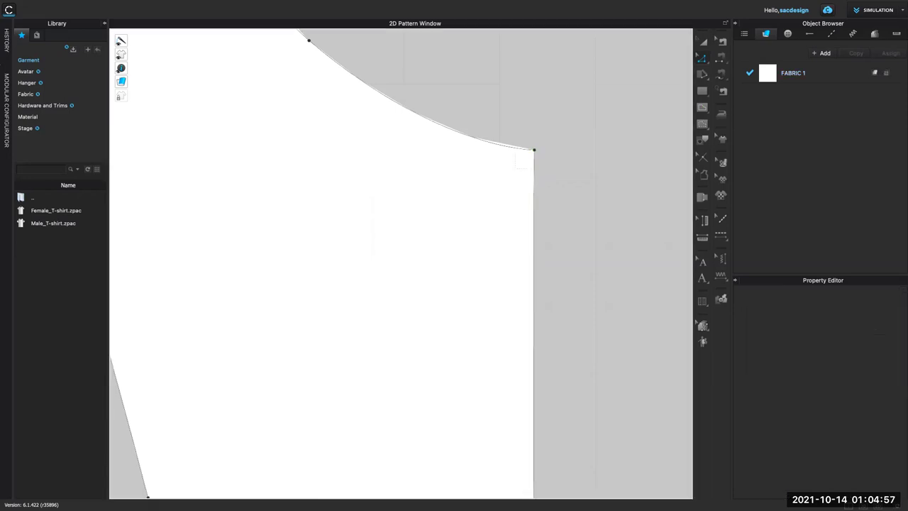
scroll(400, 264, "down", 8)
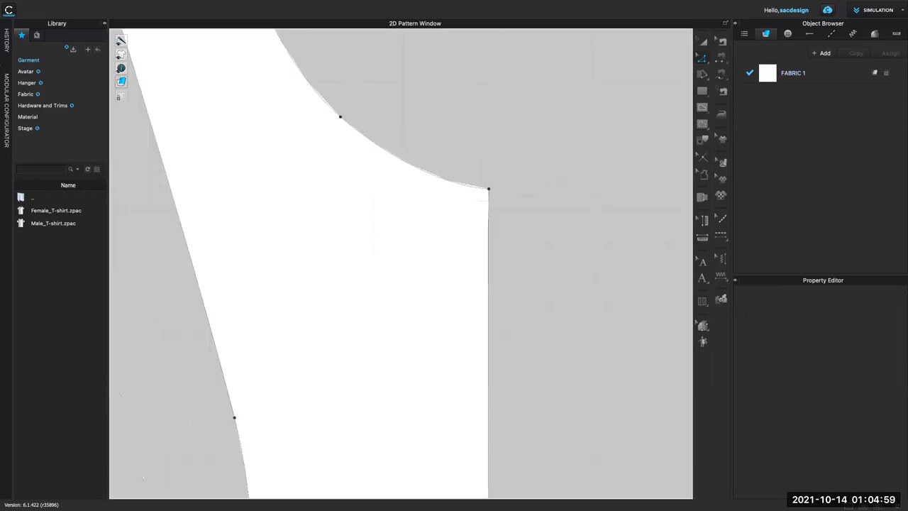
Try to unfold the CF Bodice pattern along its straight center front edge
scroll(401, 267, "down", 6)
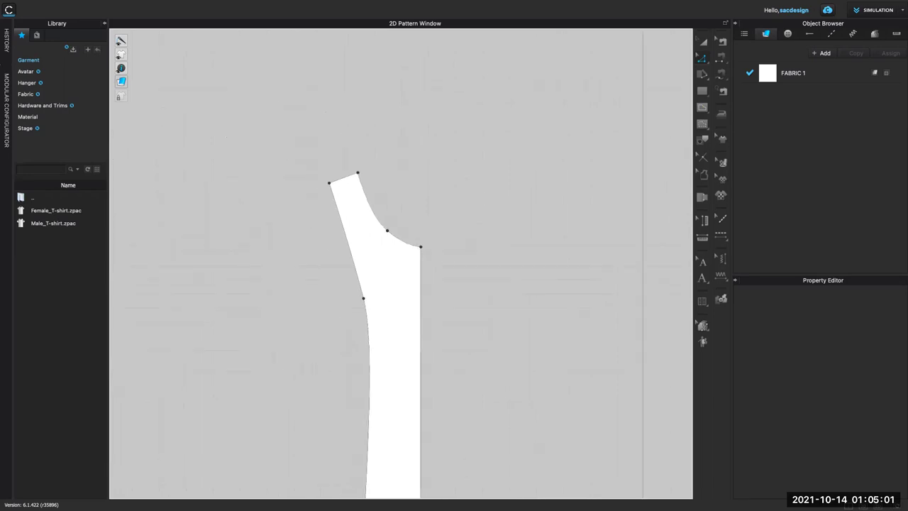
scroll(465, 294, "down", 5)
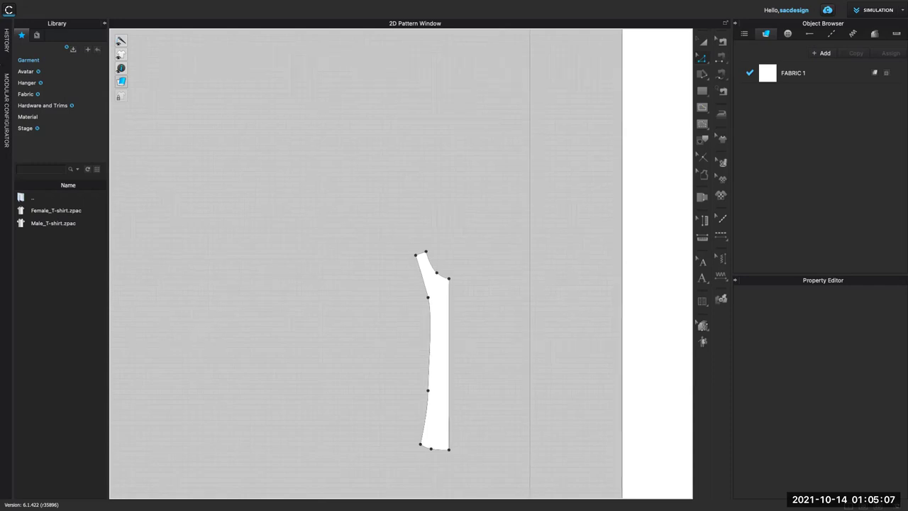
scroll(401, 262, "down", 10)
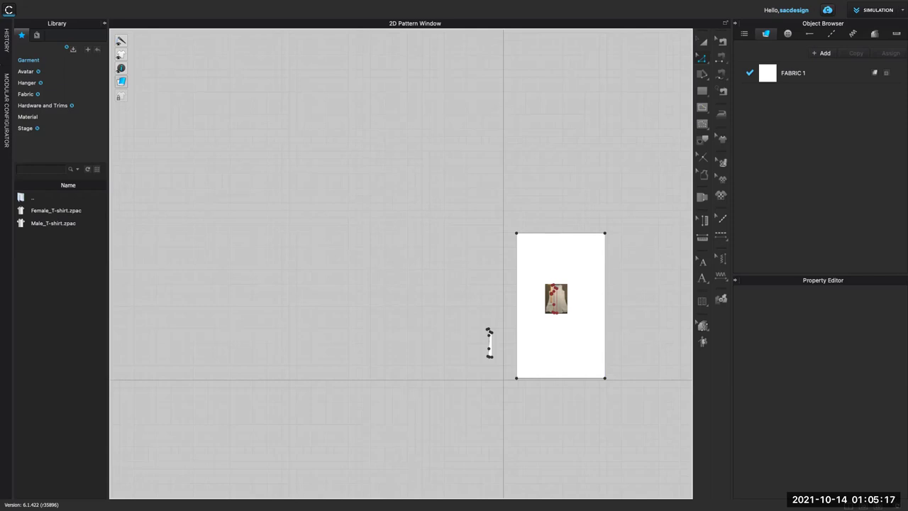
scroll(489, 344, "up", 5)
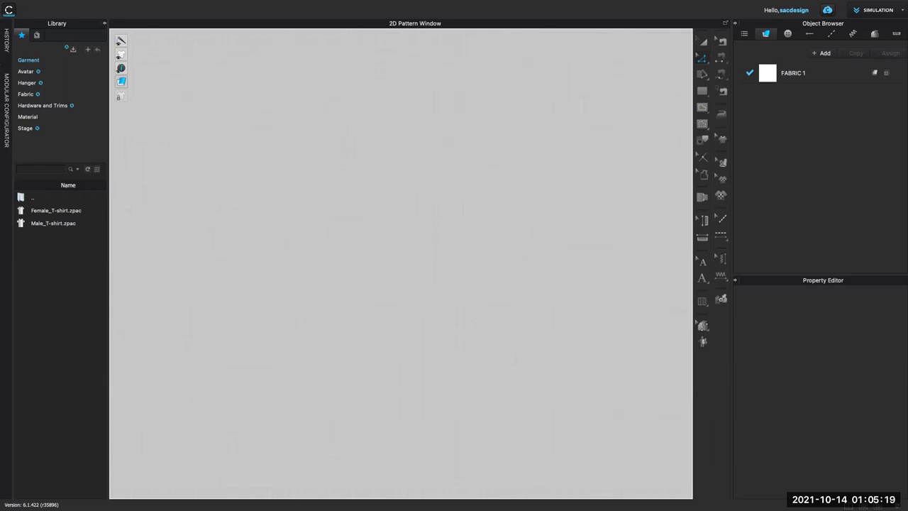
left_click_drag(492, 348, 424, 287)
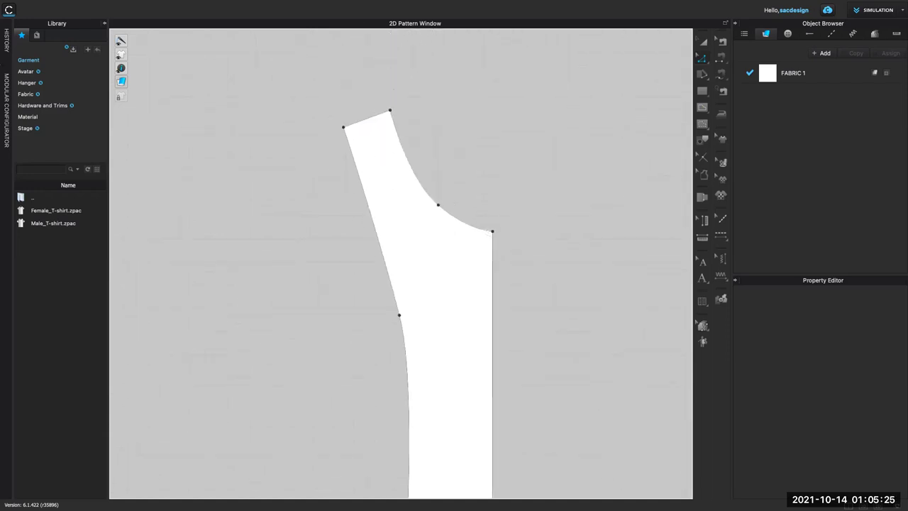
left_click(492, 305)
right_click(492, 298)
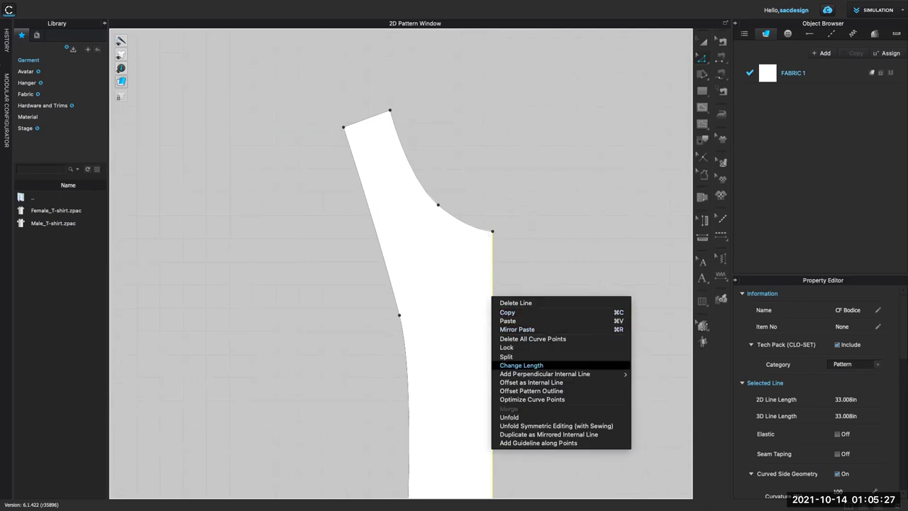
left_click(509, 417)
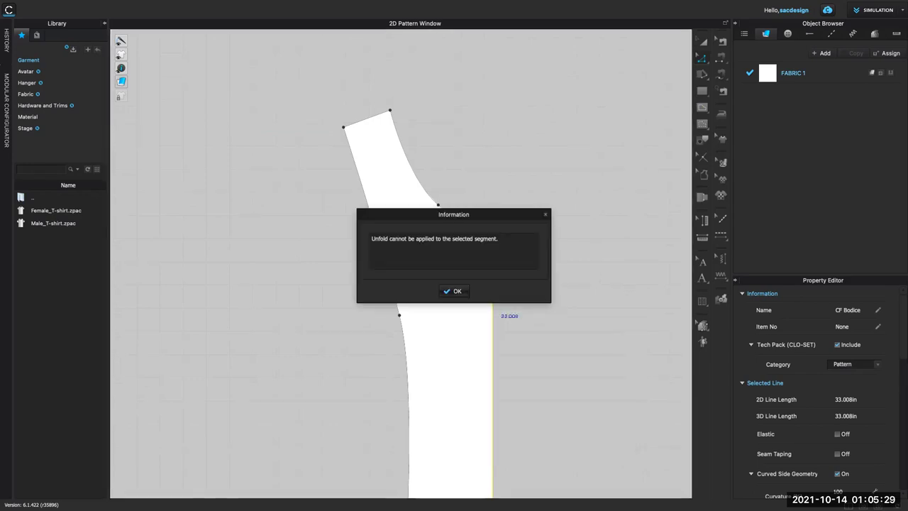
key("Return")
Try Unfold Symmetric Editing (with Sewing) on the CF Bodice's center front line
scroll(526, 324, "up", 2)
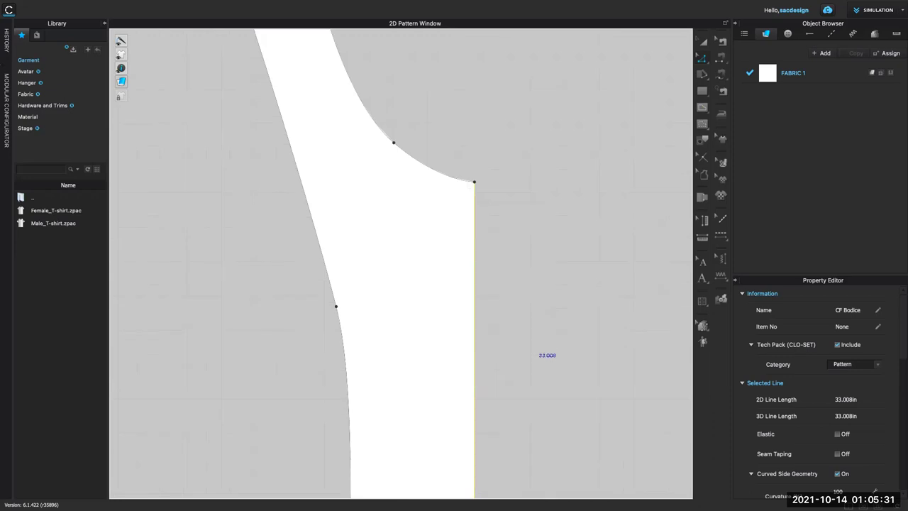
middle_click_drag(548, 355, 588, 274)
middle_click_drag(370, 457, 378, 156)
scroll(568, 89, "down", 5)
key("Escape")
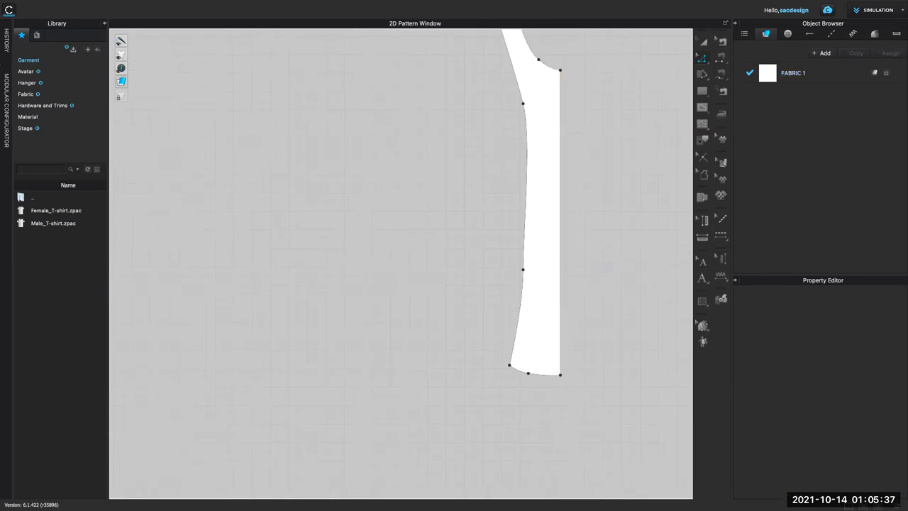
left_click(560, 270)
right_click(561, 268)
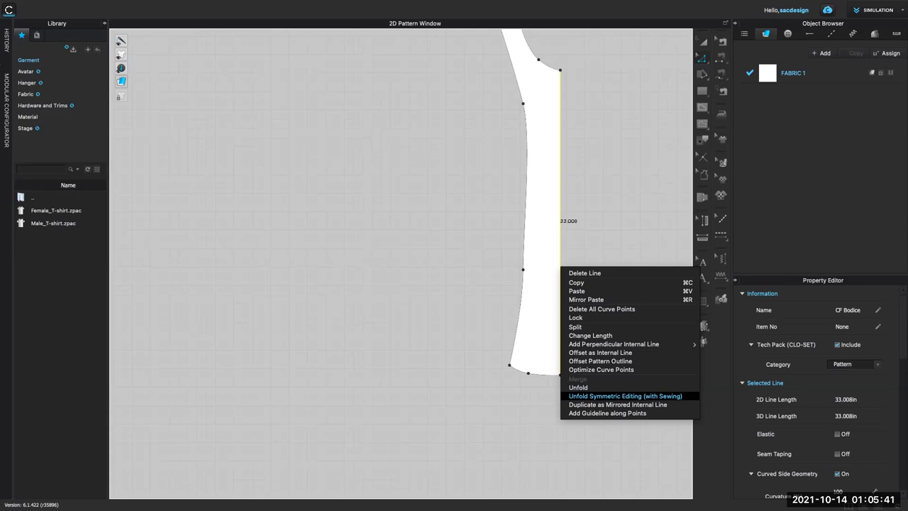
left_click(610, 396)
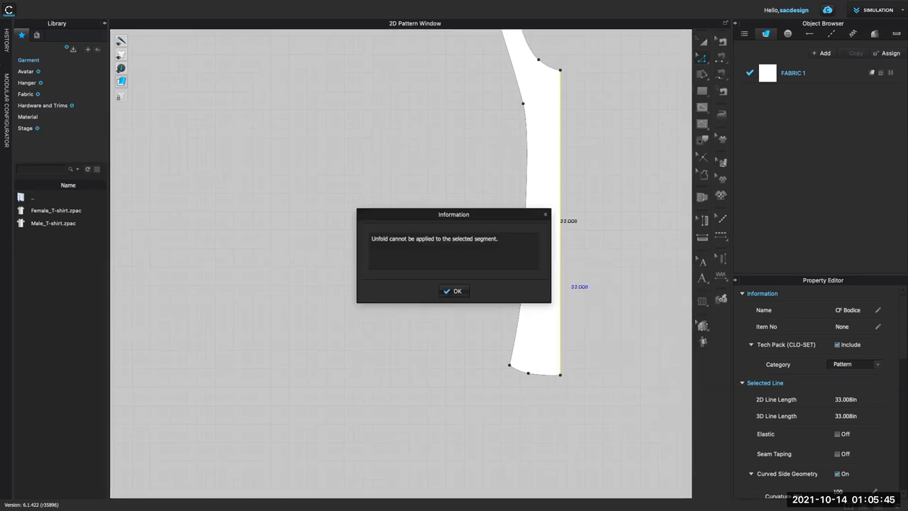
left_click(453, 291)
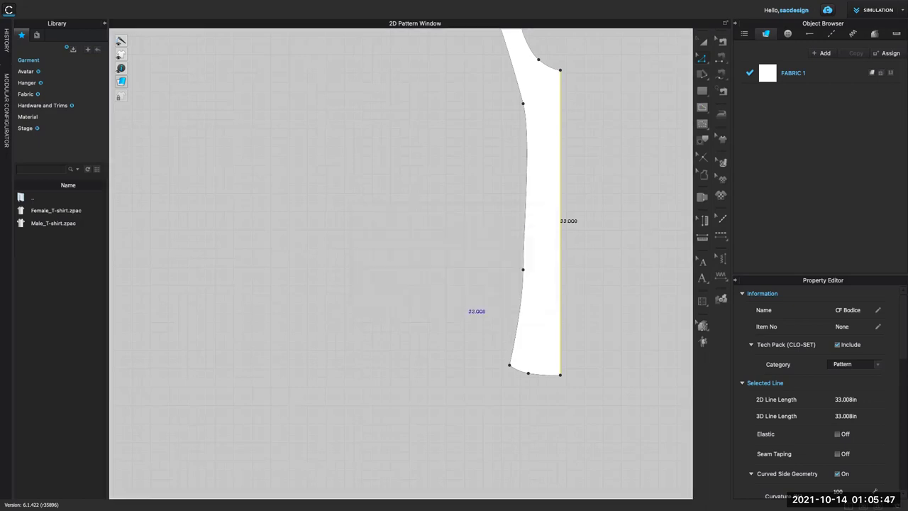
key("Escape")
scroll(644, 154, "down", 1)
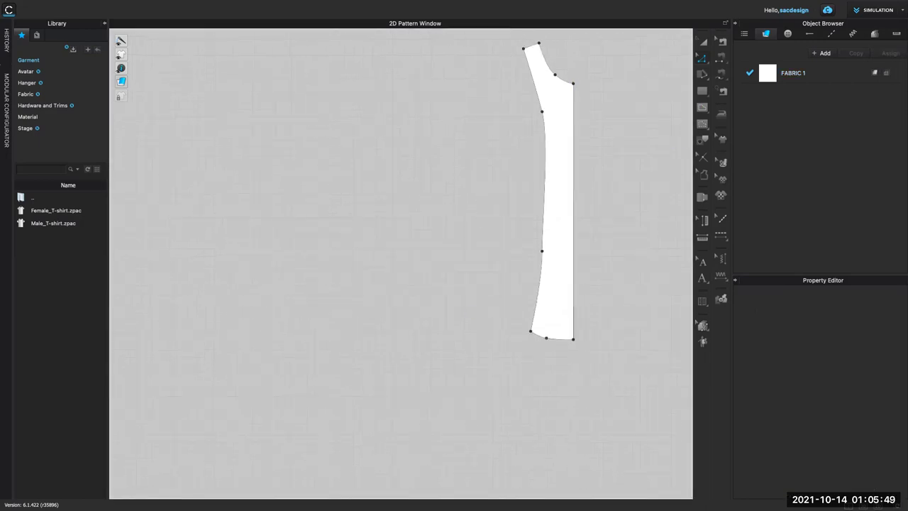
left_click(573, 213)
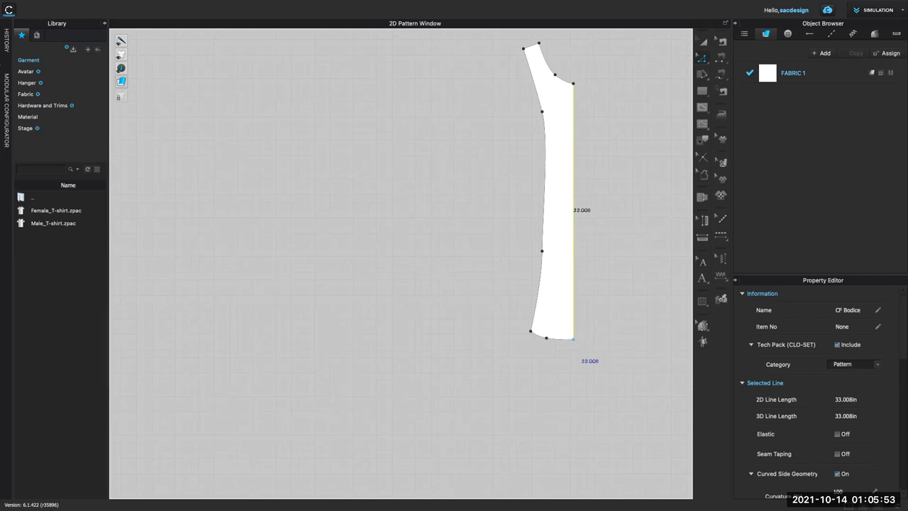
left_click(573, 339)
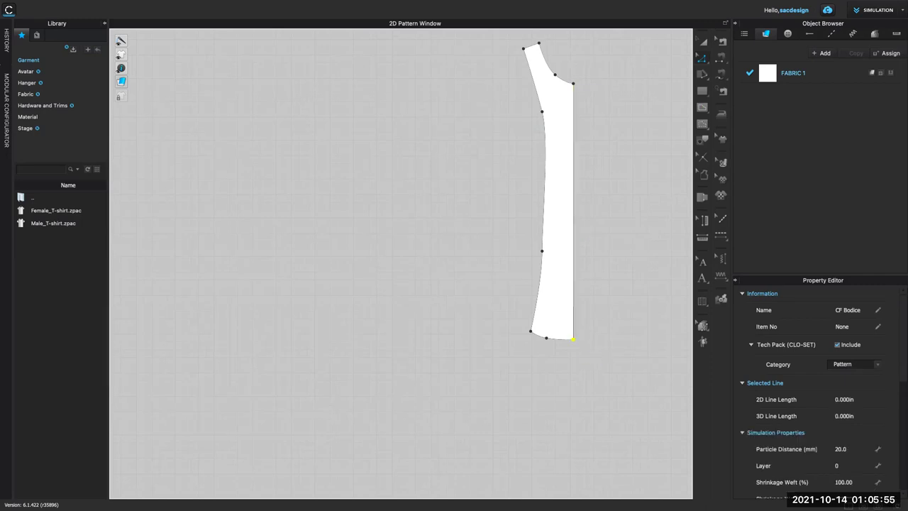
right_click(573, 339)
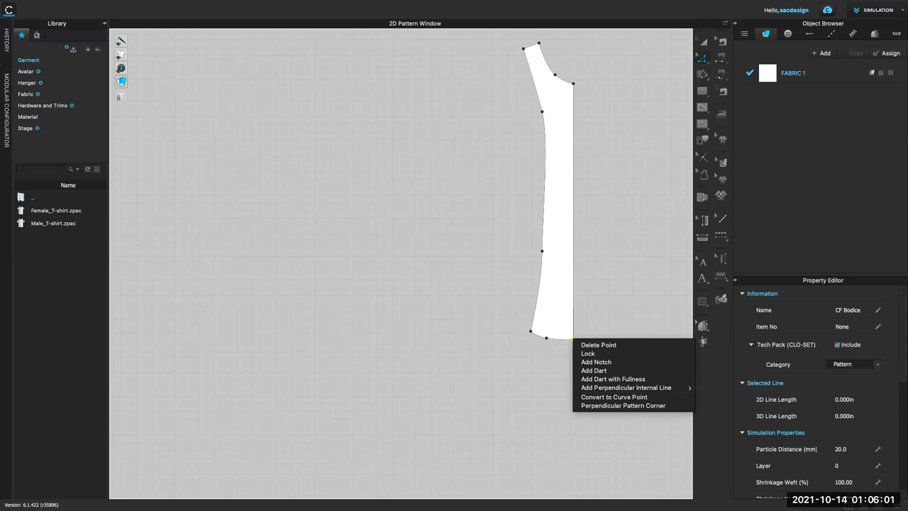
key("Escape")
key("Escape")
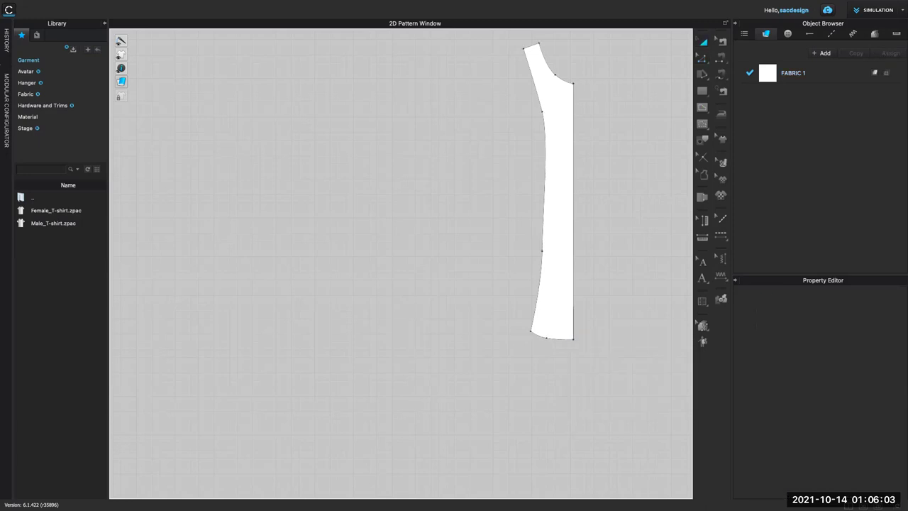
Try to apply Half Symmetric Pattern (with Sewing) to the whole CF Bodice piece
left_click(574, 132)
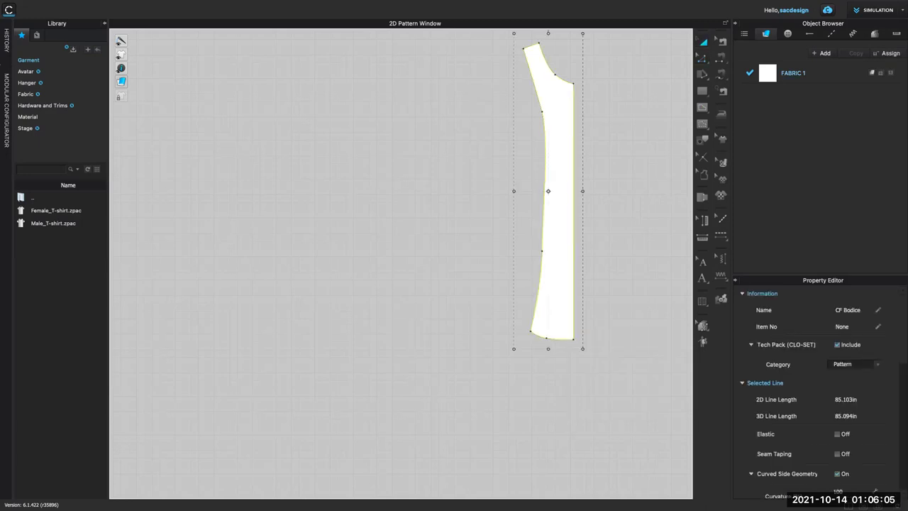
right_click(573, 132)
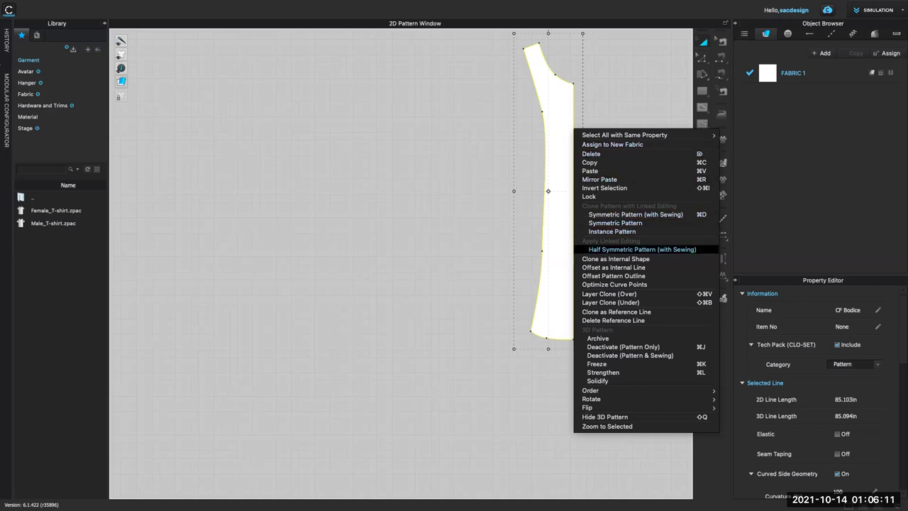
key("Return")
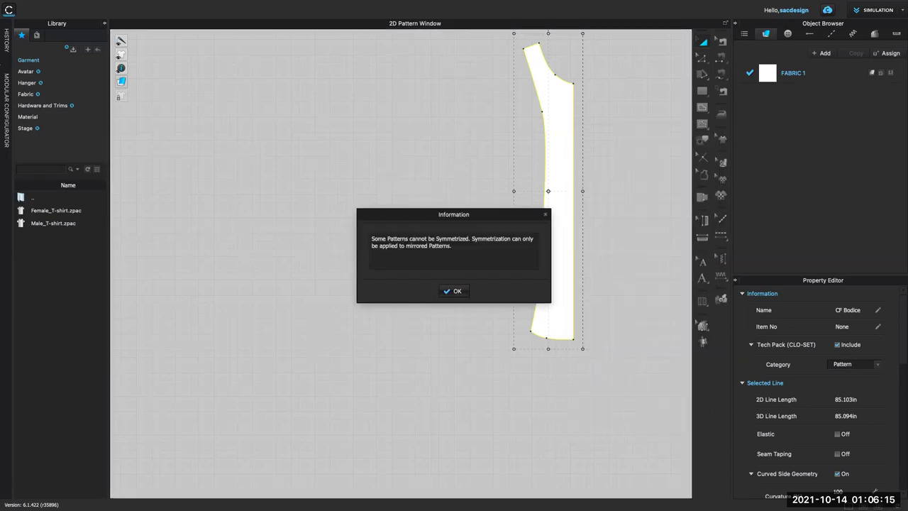
key("Return")
key("Escape")
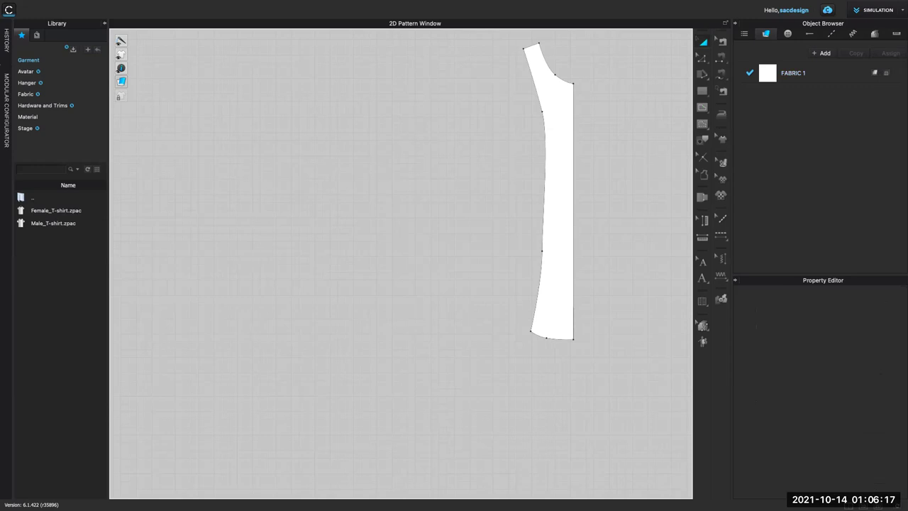
Undo the Perpendicular Pattern Corner changes at the CF Bodice's neckline and hem, and deselect the piece
key("ctrl+a")
key("Escape")
scroll(578, 322, "up", 5)
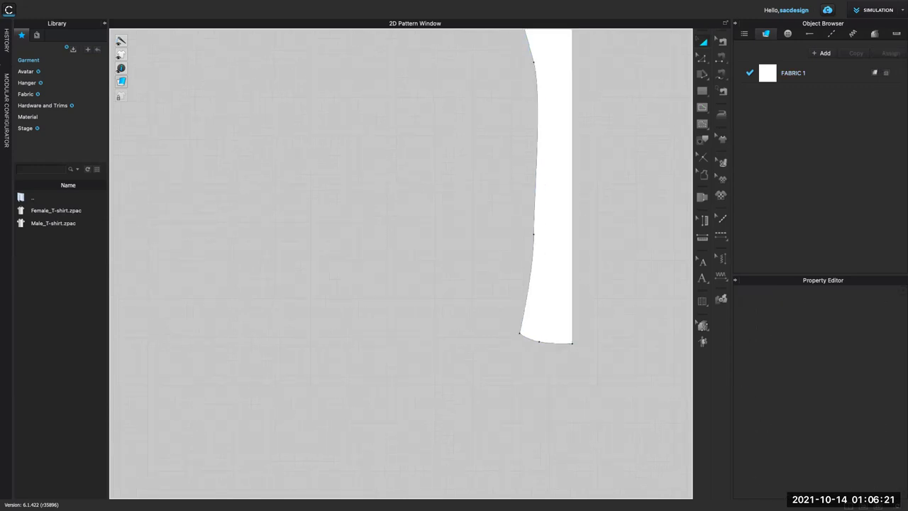
key("ctrl+a")
key("Escape")
key("ctrl+a")
key("Escape")
key("ctrl+a")
key("Escape")
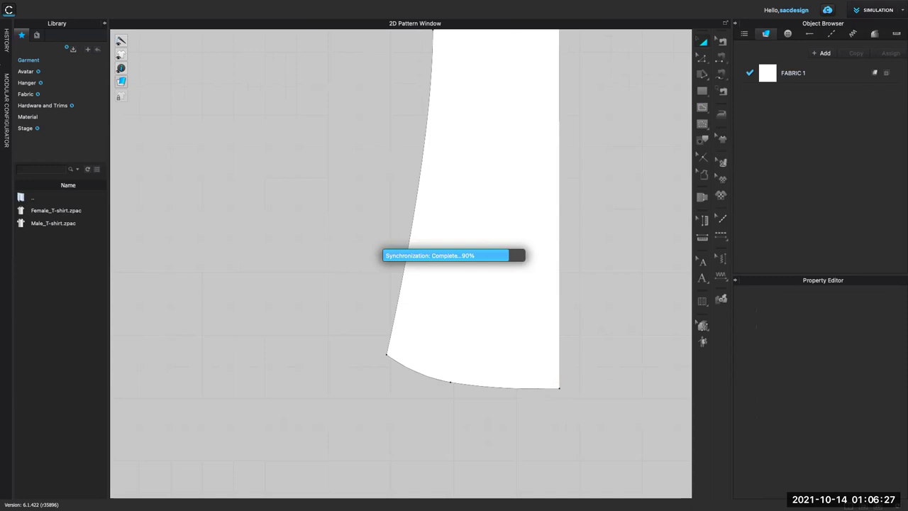
key("ctrl+a")
key("Escape")
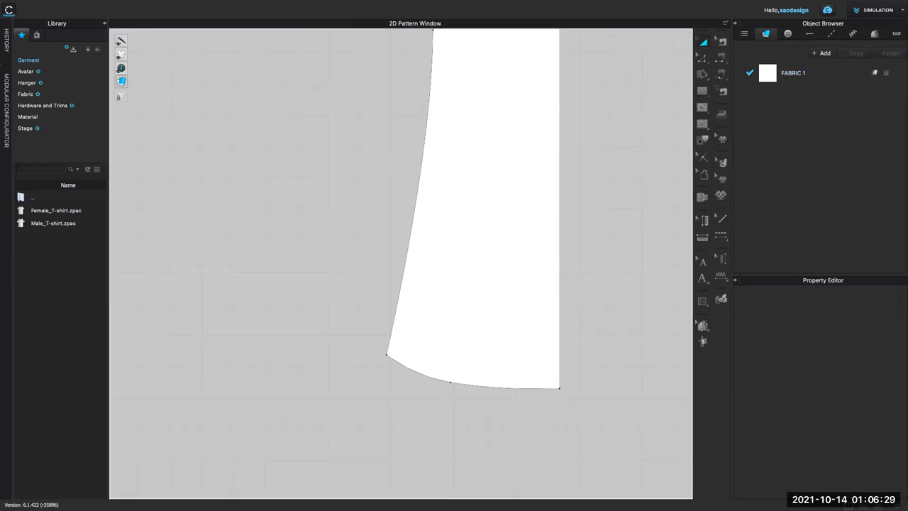
key("ctrl+a")
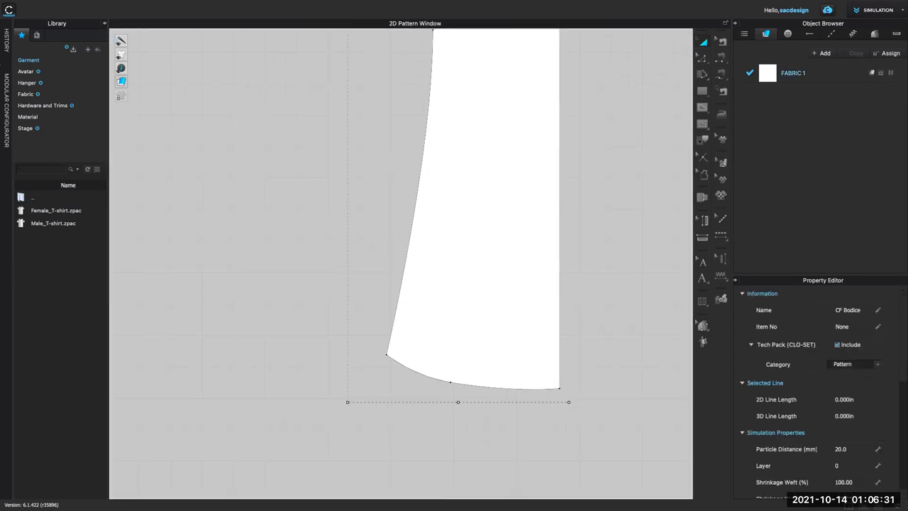
key("Escape")
Mirror the CF Bodice into a full panel across its center front line with Unfold Symmetric Editing (with Sewing)
scroll(604, 347, "down", 3)
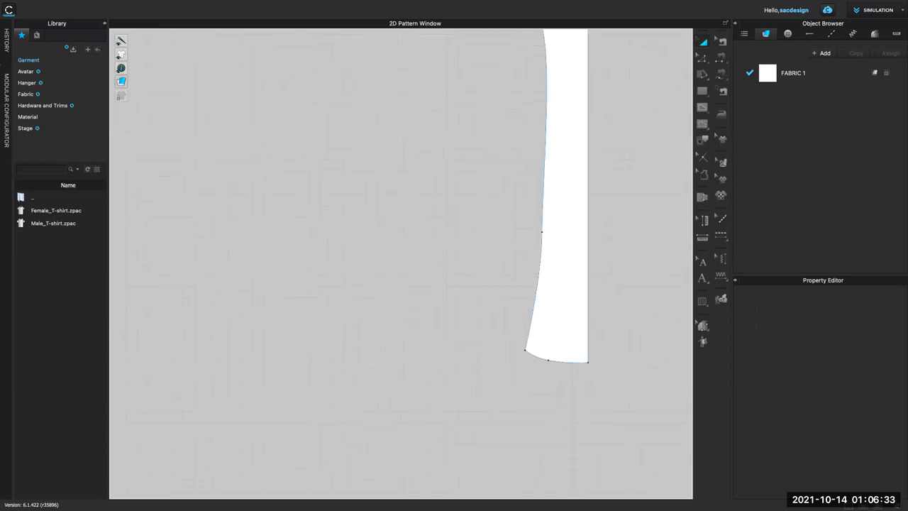
left_click(587, 288)
right_click(588, 289)
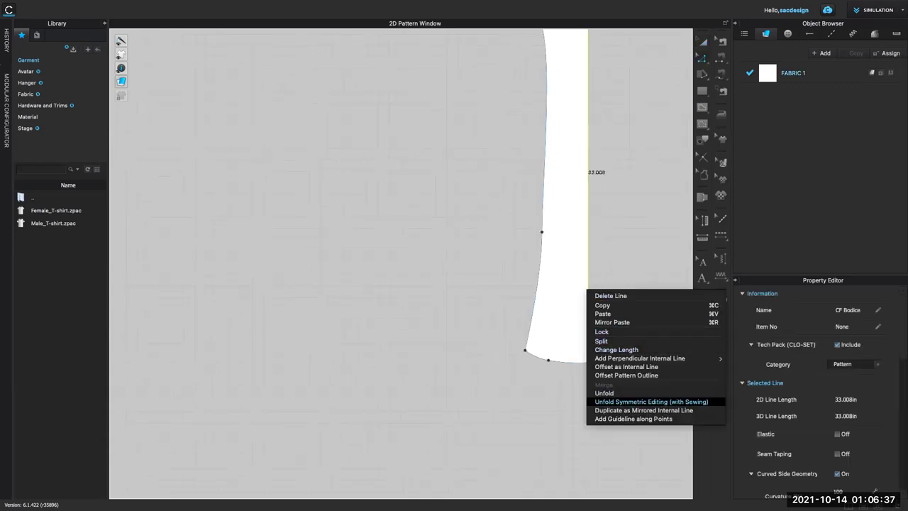
left_click(652, 402)
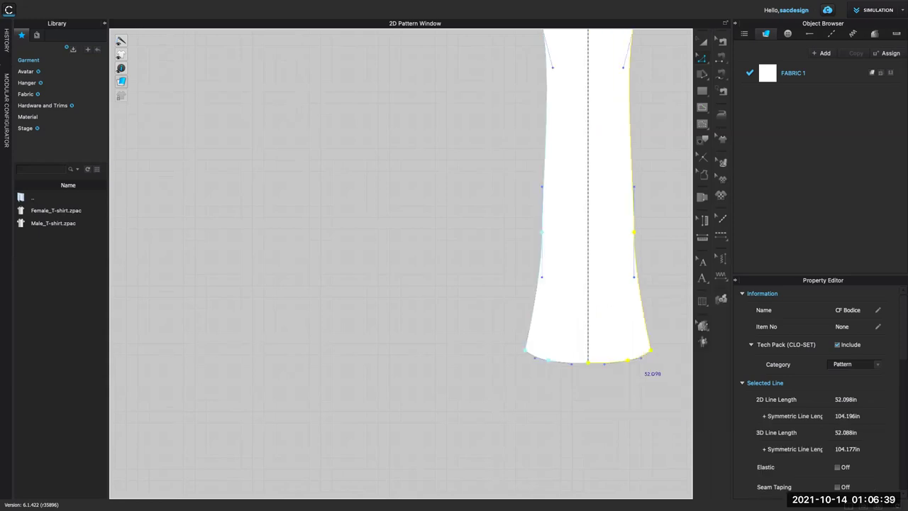
scroll(635, 376, "down", 2)
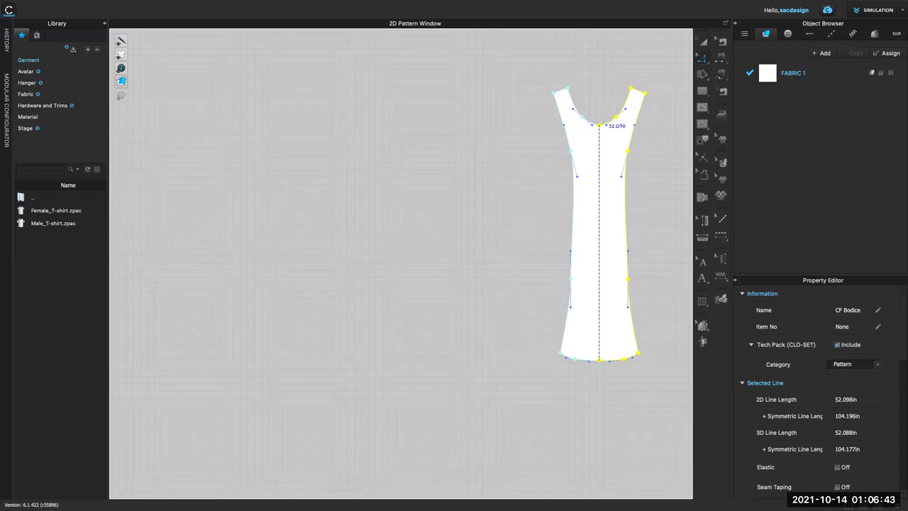
key("Escape")
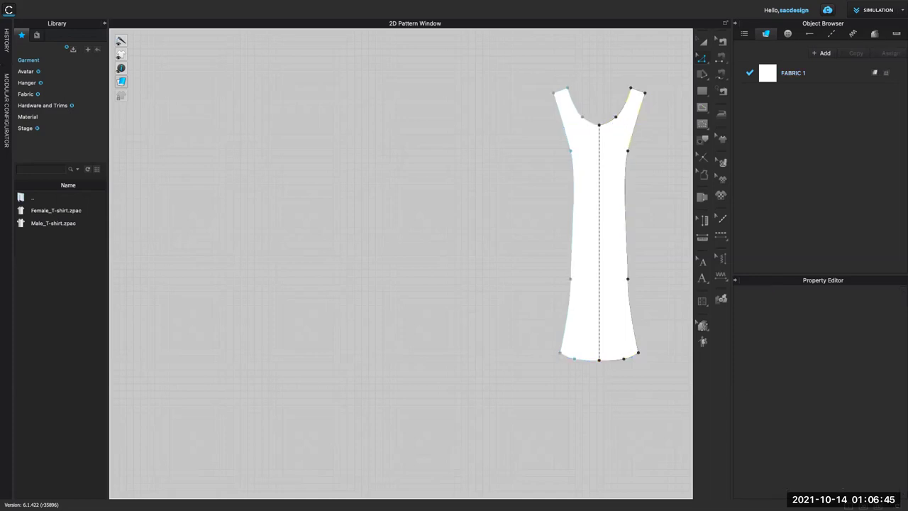
Try to shift the neckline curve segment beside the center front point of the unfolded CF Bodice
scroll(592, 117, "up", 5)
middle_click_drag(497, 283, 403, 305)
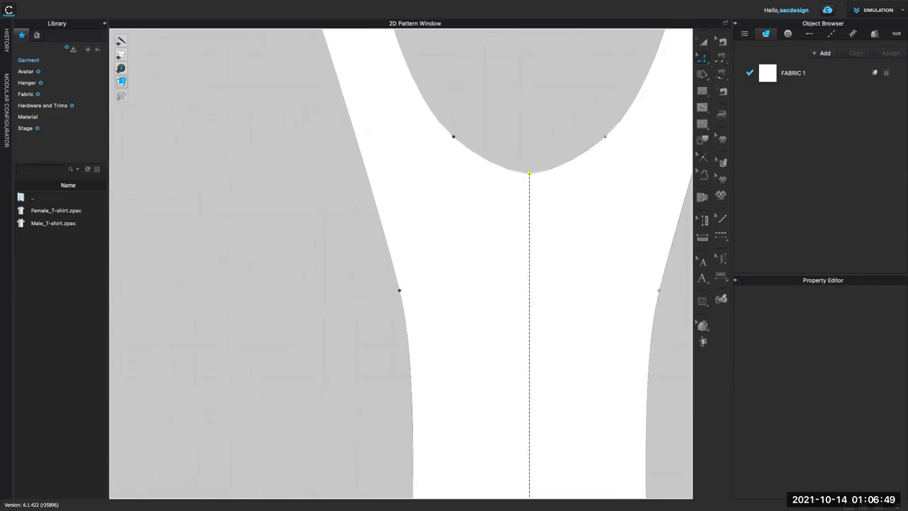
left_click(529, 173)
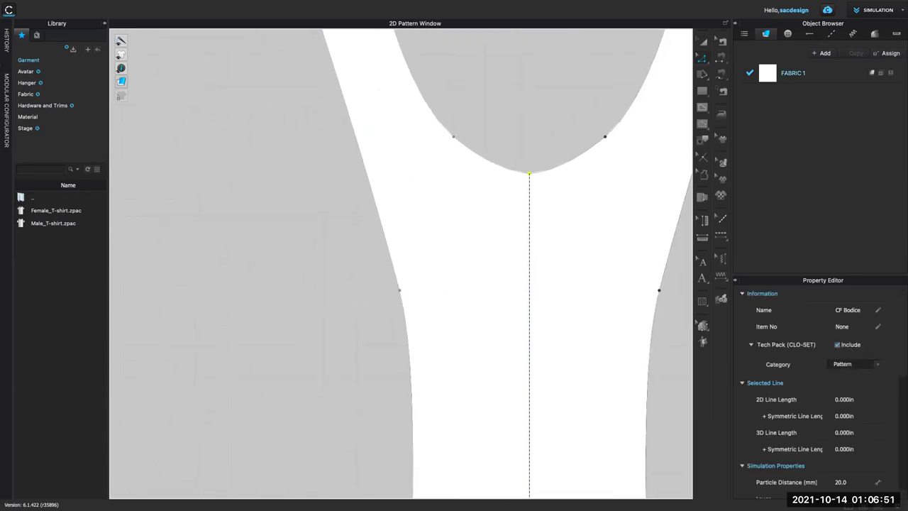
key("Escape")
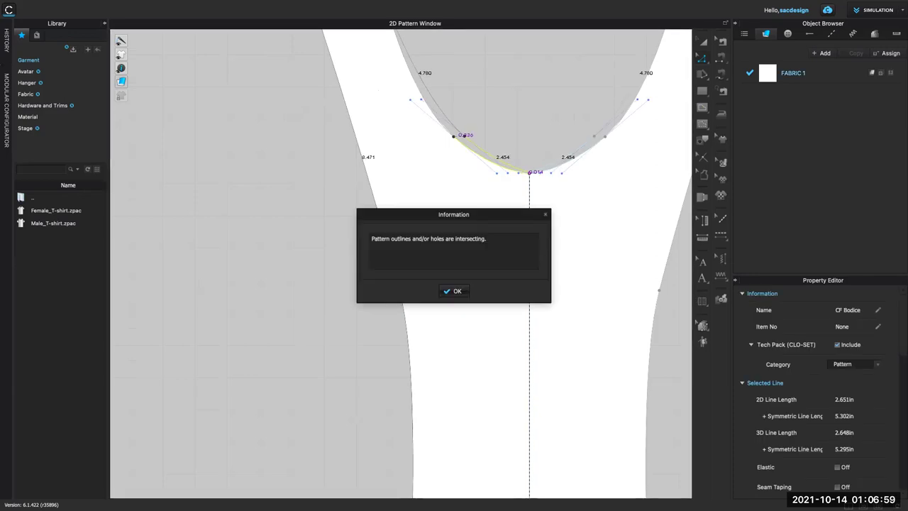
left_click(454, 291)
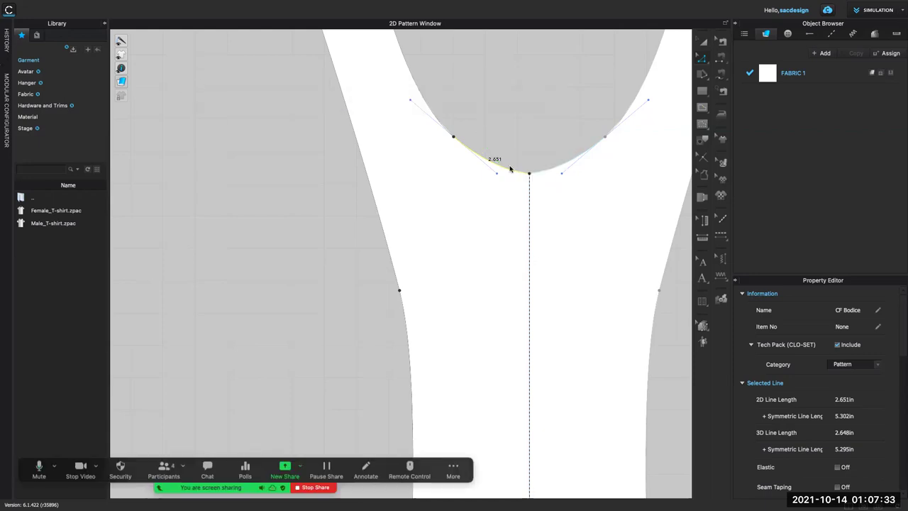
scroll(539, 183, "up", 1)
scroll(539, 183, "down", 3)
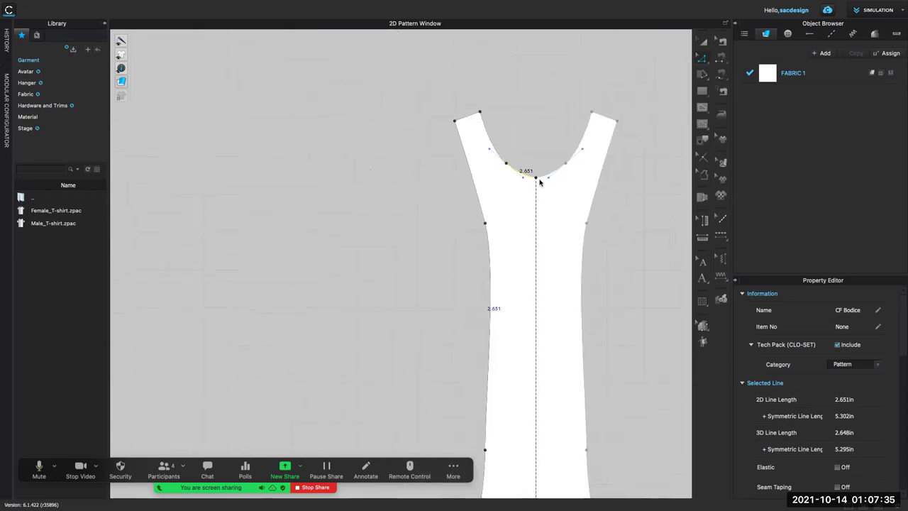
Try to apply a 0.197 in Perpendicular Pattern Corner with Start direction at the CF Bodice's inner shoulder point
scroll(553, 202, "down", 1)
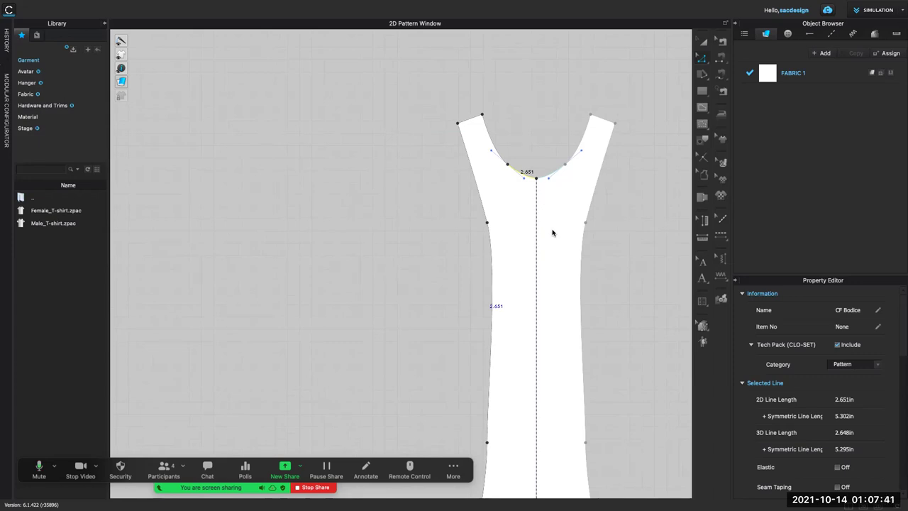
left_click(544, 171)
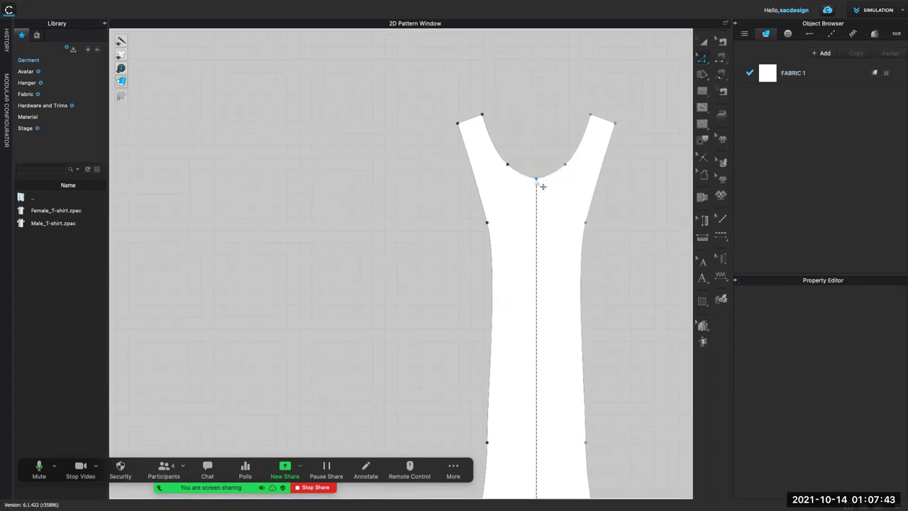
left_click(621, 129)
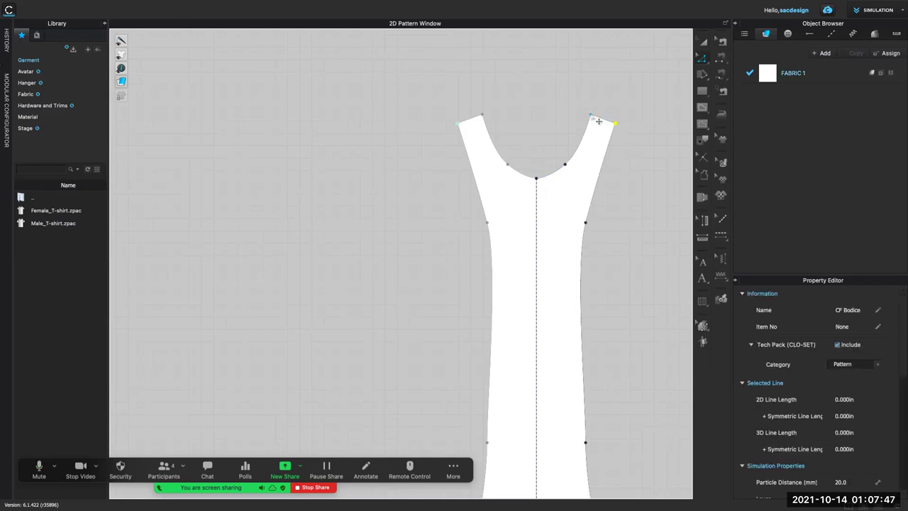
left_click(591, 114)
right_click(592, 115)
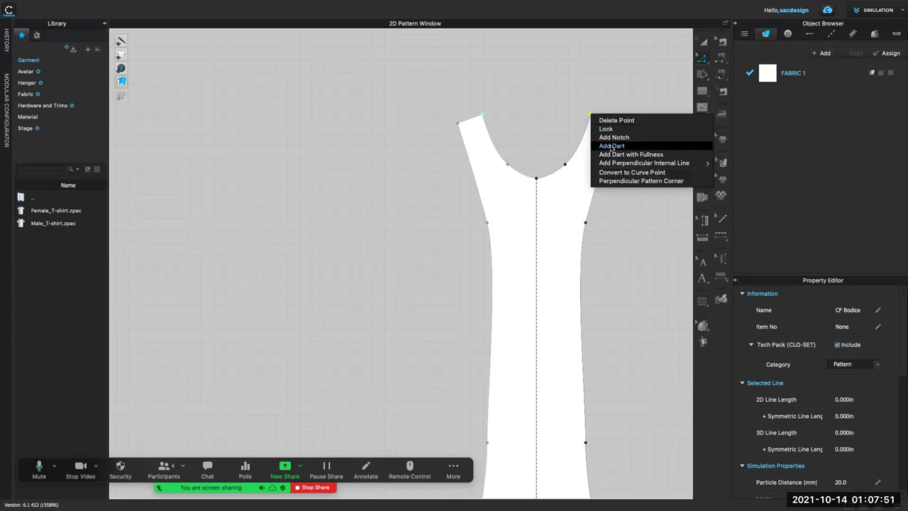
left_click(621, 181)
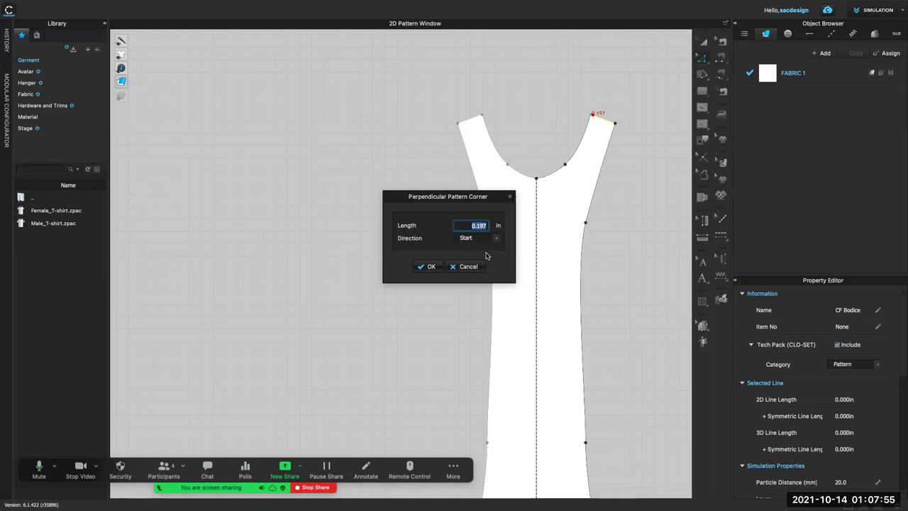
left_click(426, 267)
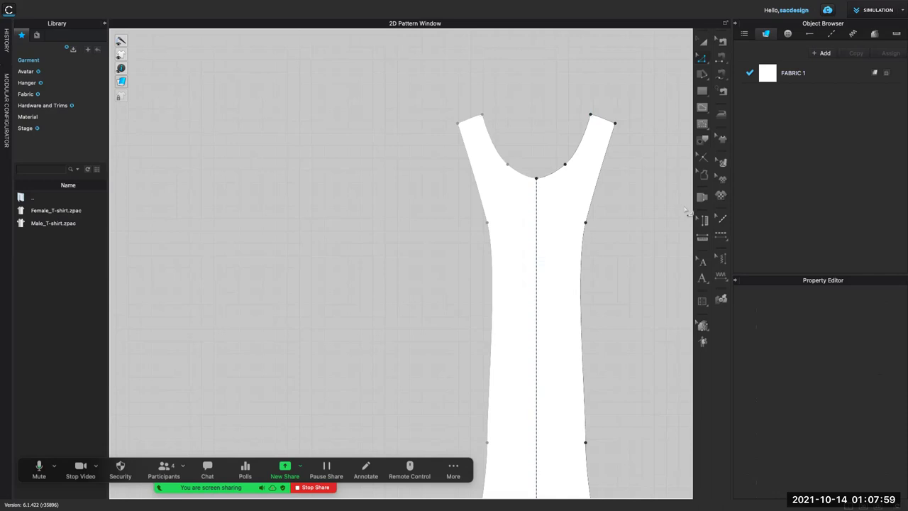
Try to apply a 0.5 in Perpendicular Pattern Corner at the CF Bodice's center front neckline point, and deselect the point
left_click(538, 179)
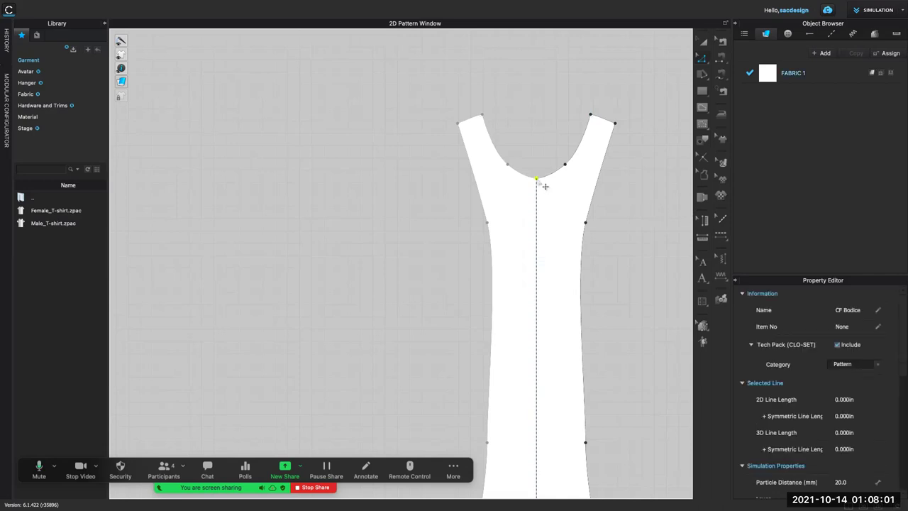
right_click(537, 179)
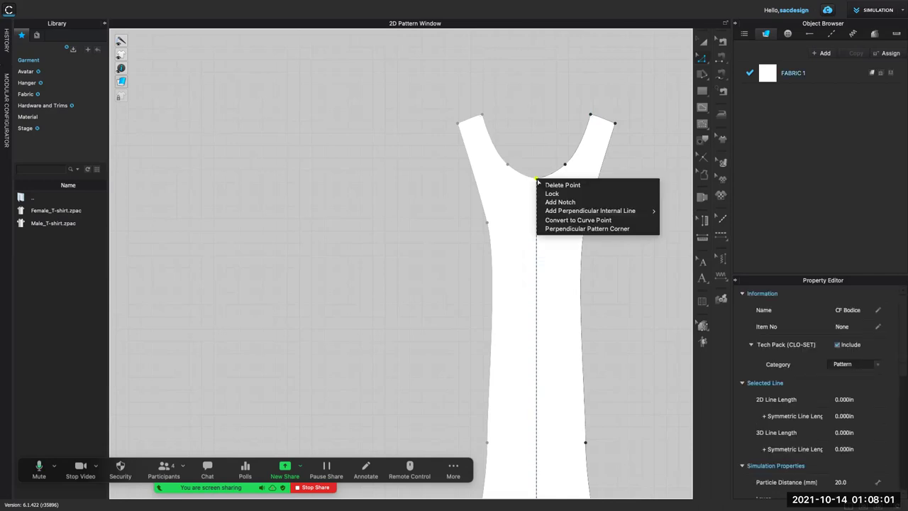
left_click(588, 229)
type(".5")
left_click(431, 267)
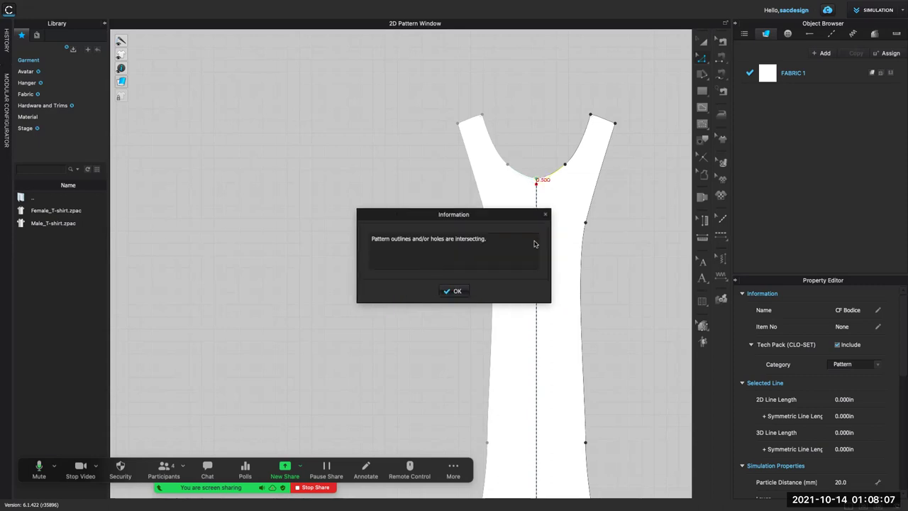
left_click(454, 290)
scroll(527, 220, "up", 2)
scroll(527, 220, "up", 1)
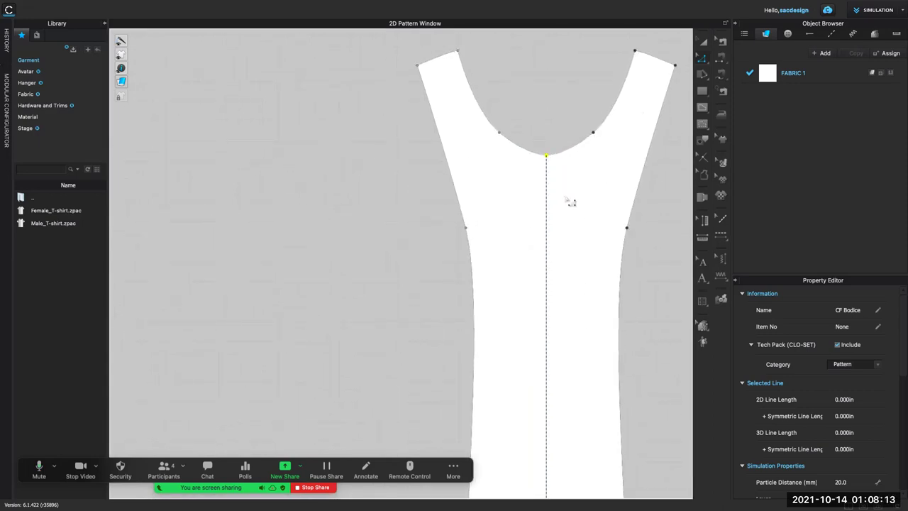
scroll(575, 199, "down", 4)
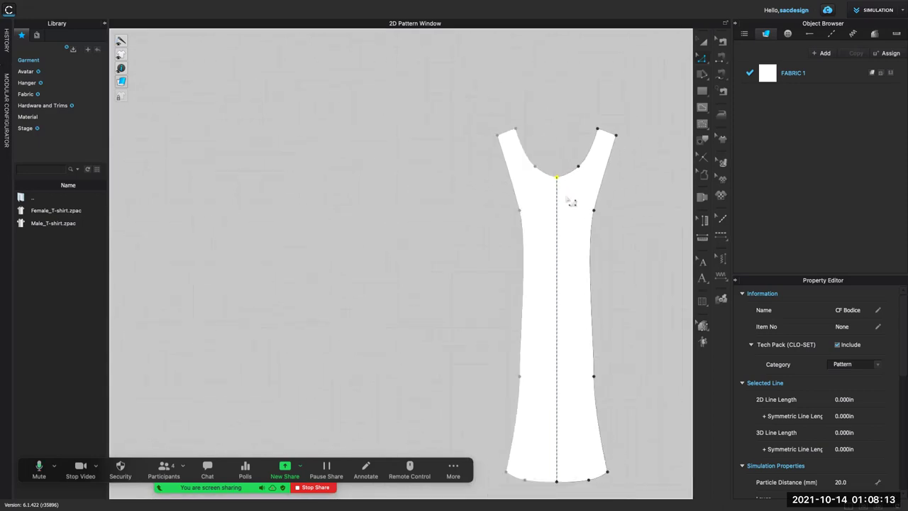
left_click(614, 238)
Remove the dress photo graphic from the large white pattern piece, leaving the traced panel outline
middle_click_drag(614, 238, 373, 265)
scroll(423, 229, "up", 1)
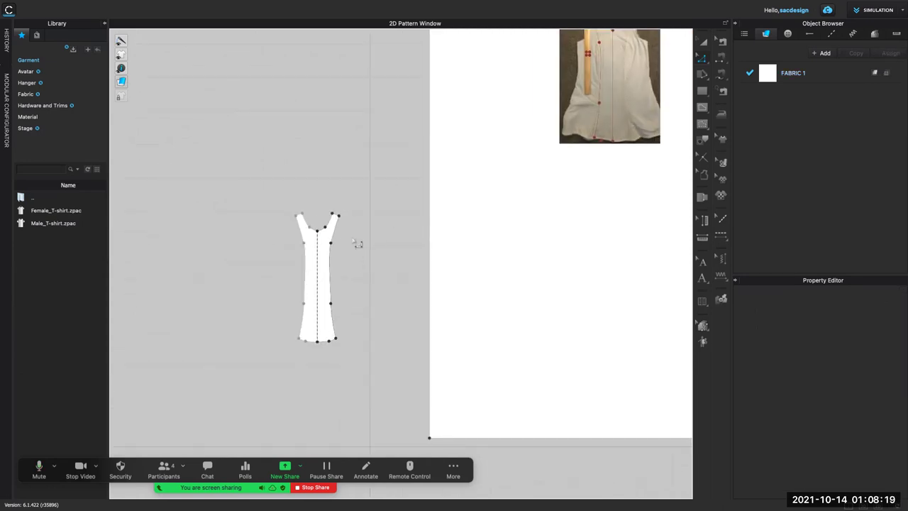
scroll(382, 248, "down", 1)
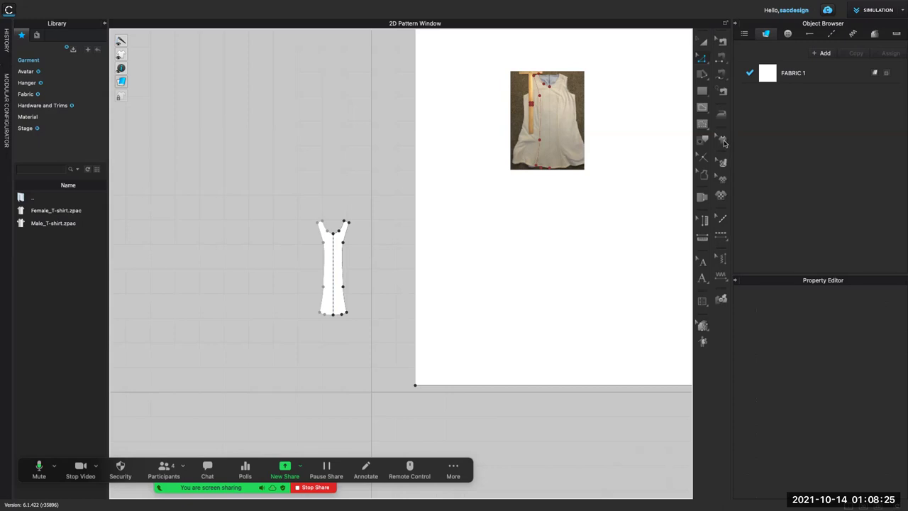
left_click(721, 178)
left_click(583, 133)
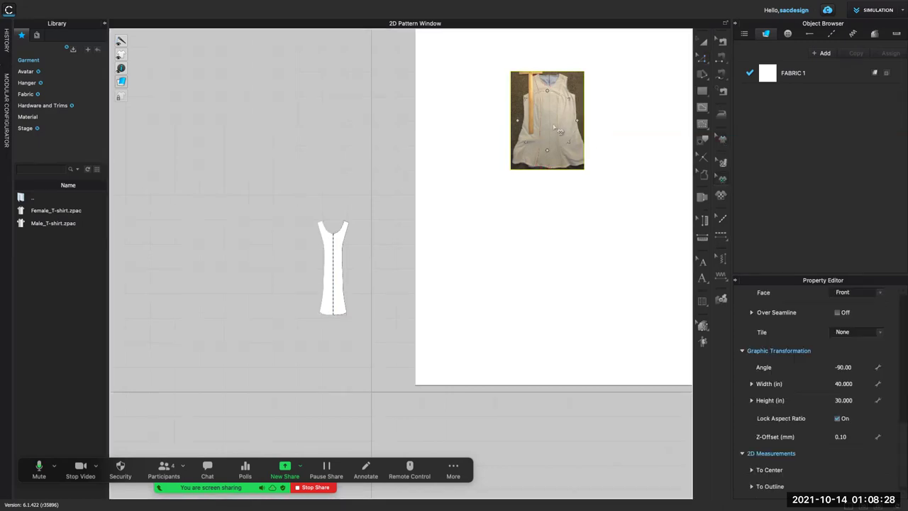
left_click(576, 164)
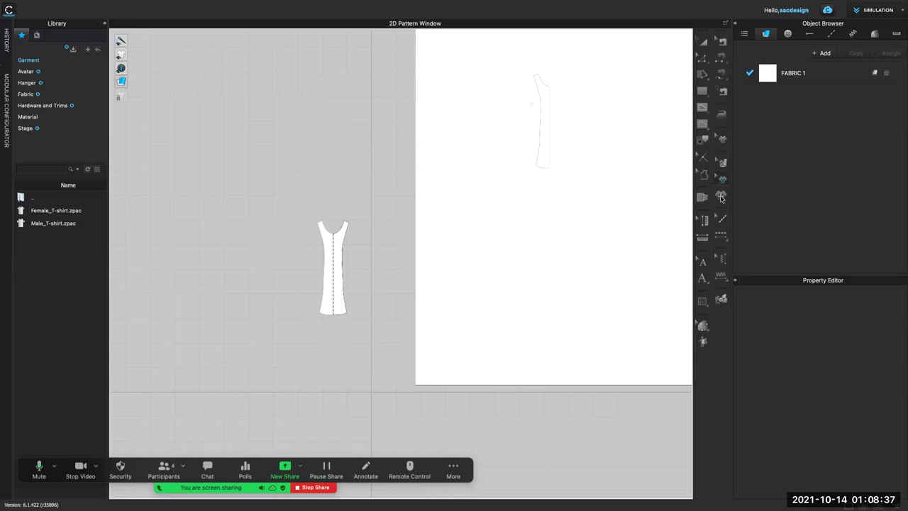
Add IMG_4969.JPG as a 56.013 by 42.010 in graphic below the traced outline on the large piece, and delete it again
left_click(721, 198)
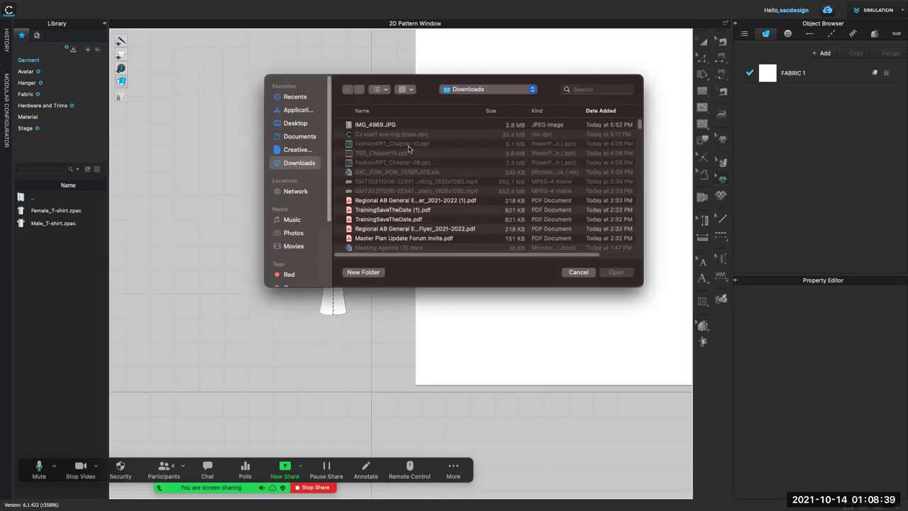
left_click(367, 125)
left_click(616, 272)
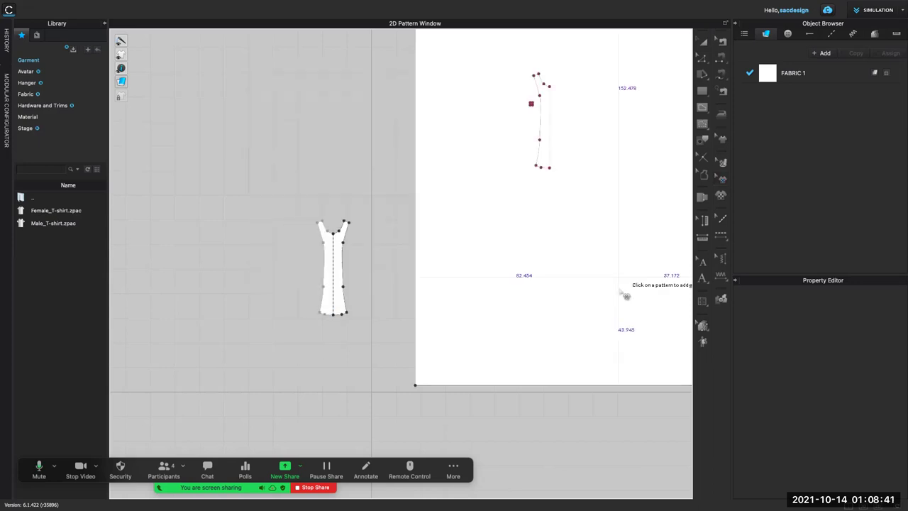
left_click(526, 240)
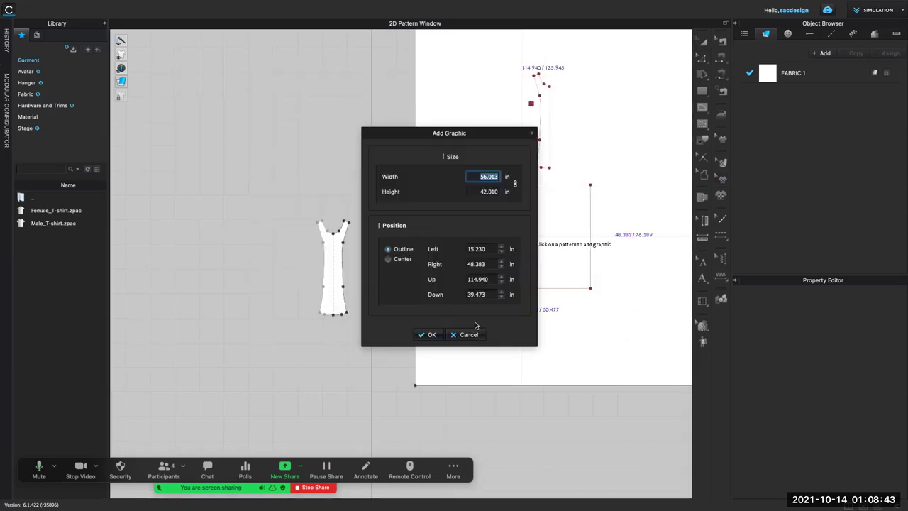
left_click(430, 334)
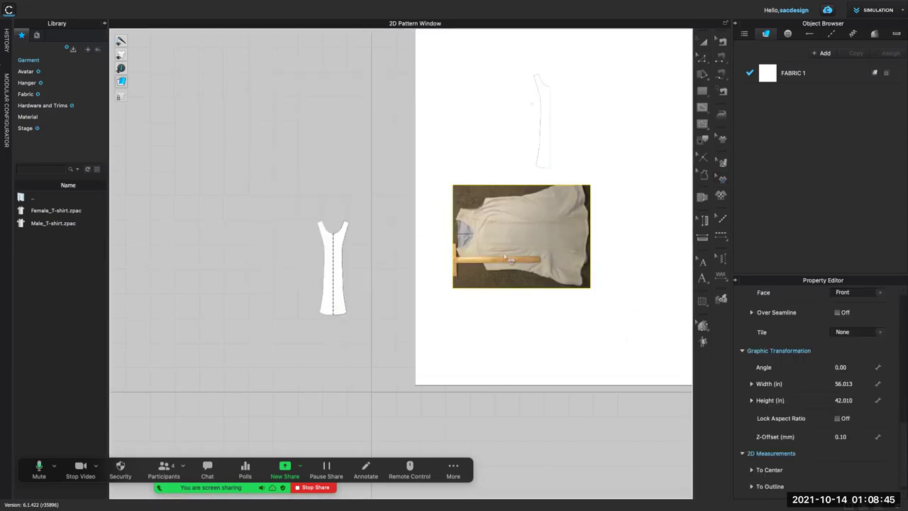
left_click(566, 248)
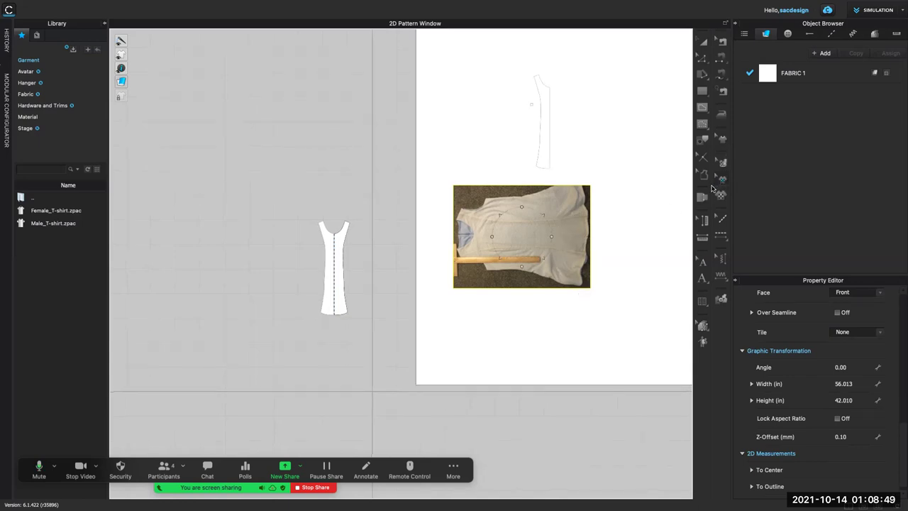
key("Delete")
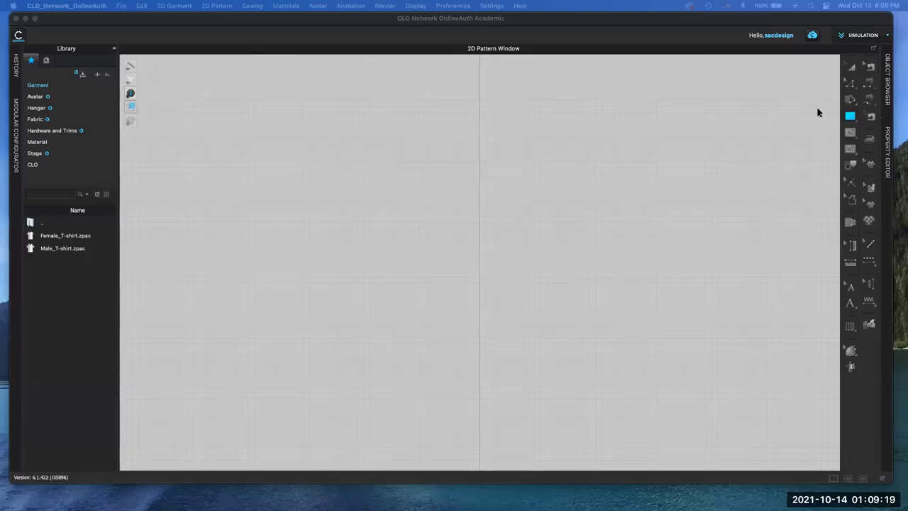
Create a rectangle pattern piece 19.685 in wide and 50 in high in the empty 2D workspace
scroll(533, 287, "down", 3)
right_click_drag(566, 310, 475, 280)
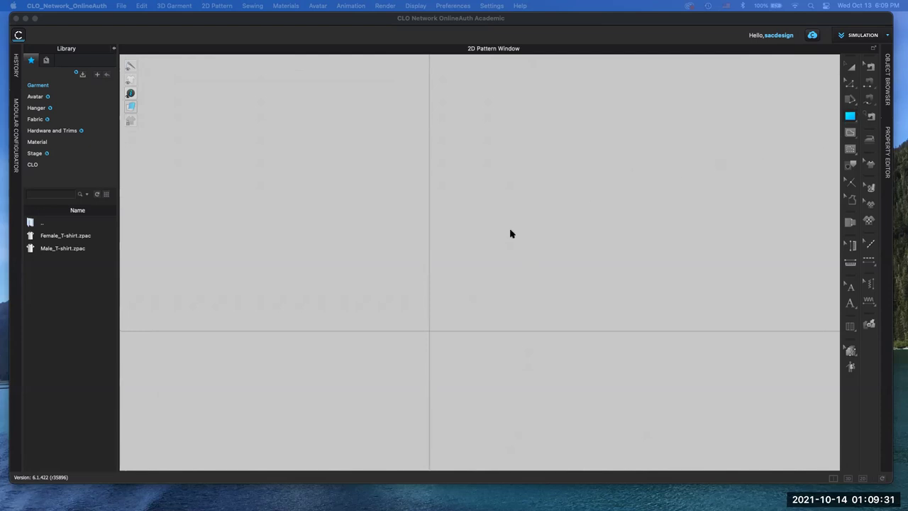
left_click(461, 242)
left_click(461, 242)
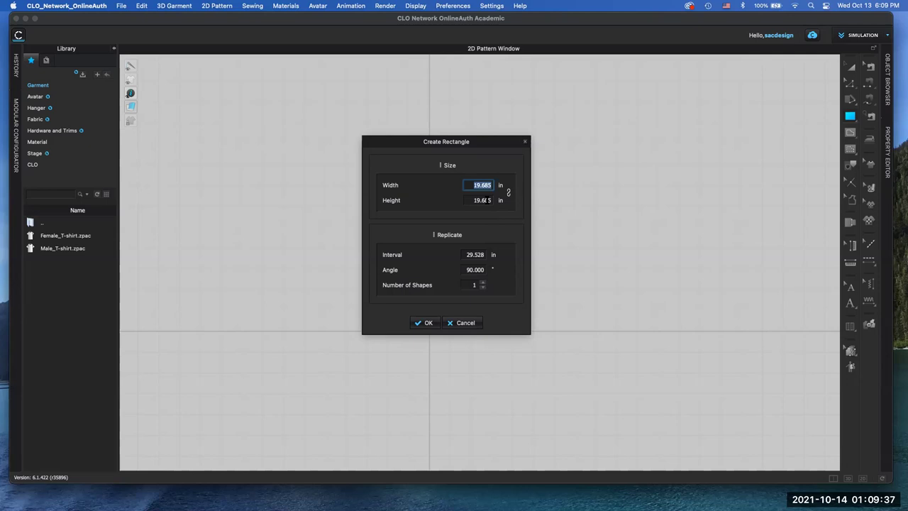
left_click(483, 200)
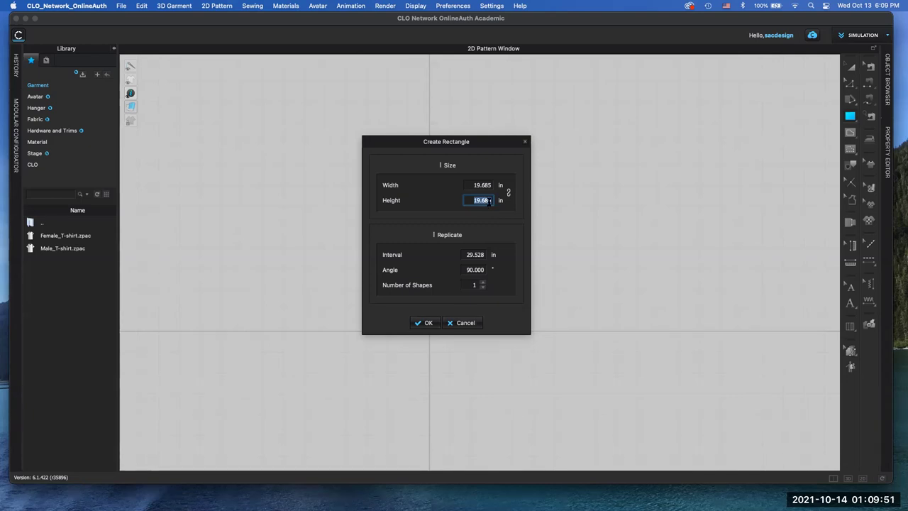
type("50")
left_click(428, 323)
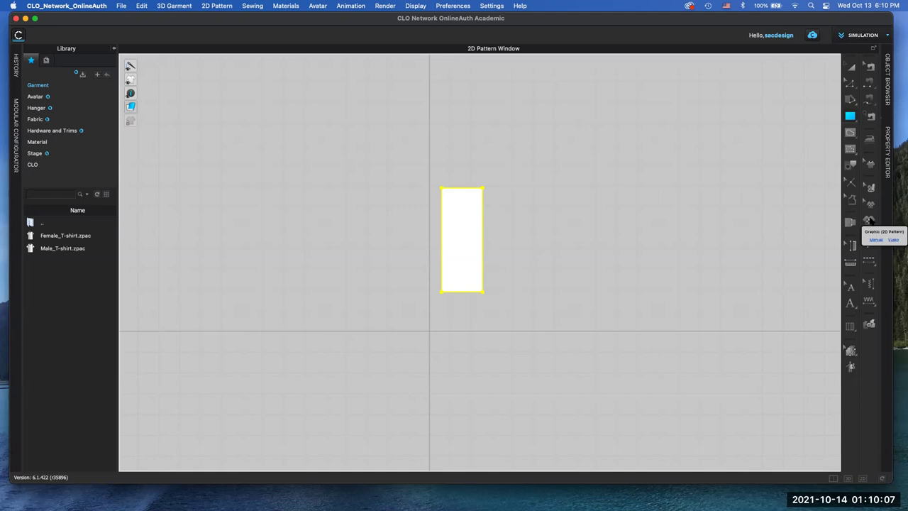
Add IMG_4971.JPG from the Desktop as a 56.013 by 42.010 in graphic on the new rectangle
left_click(869, 222)
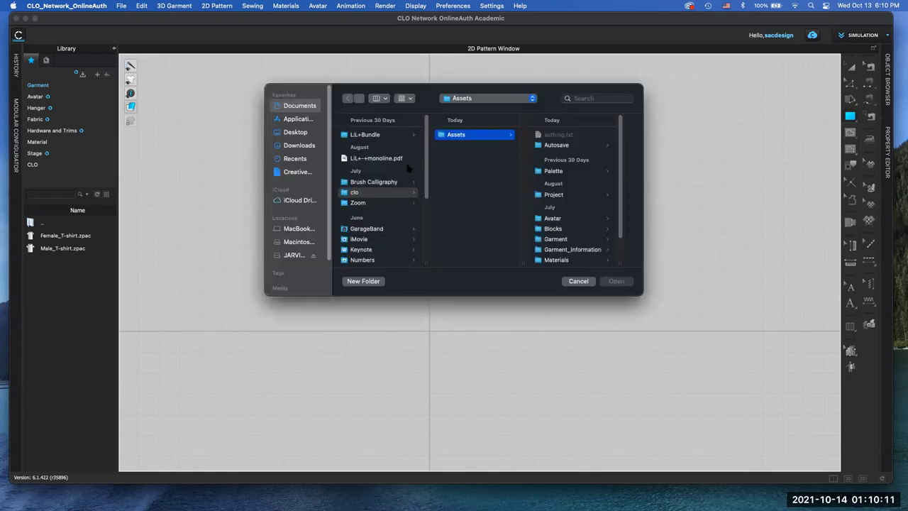
left_click(291, 134)
left_click(383, 134)
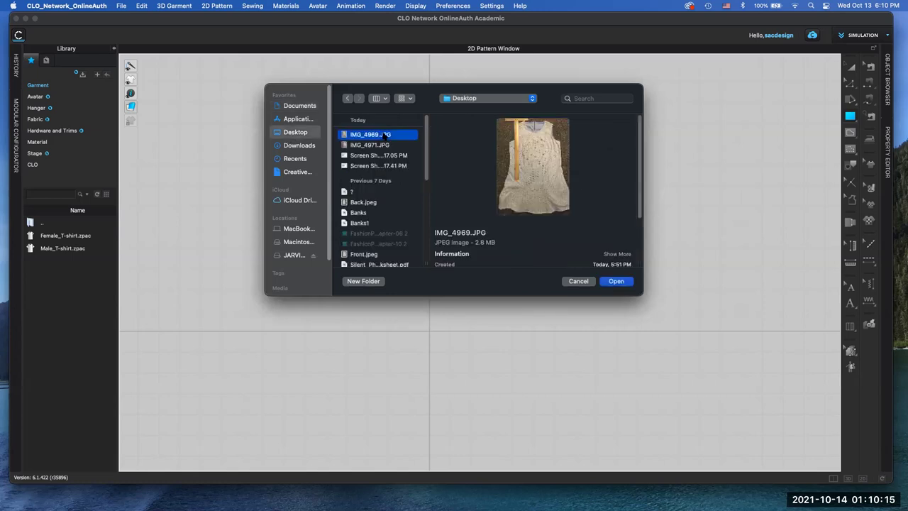
left_click(377, 144)
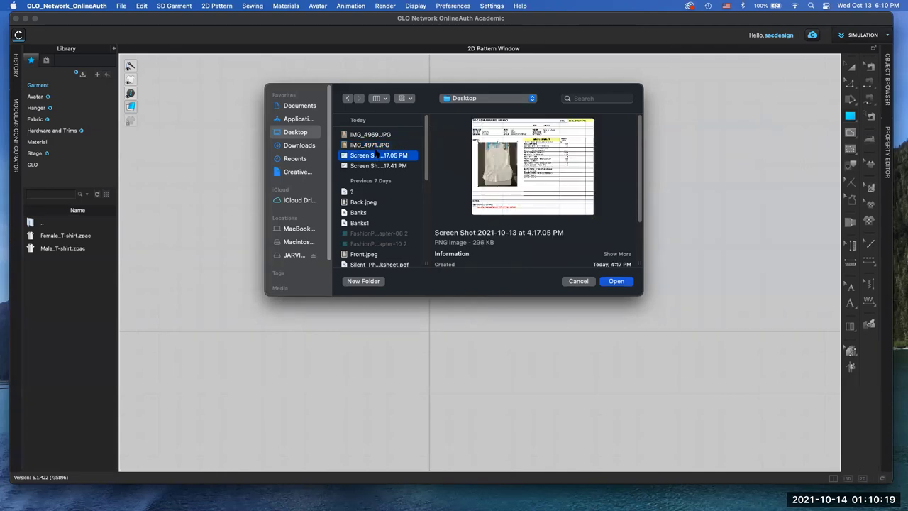
left_click(377, 146)
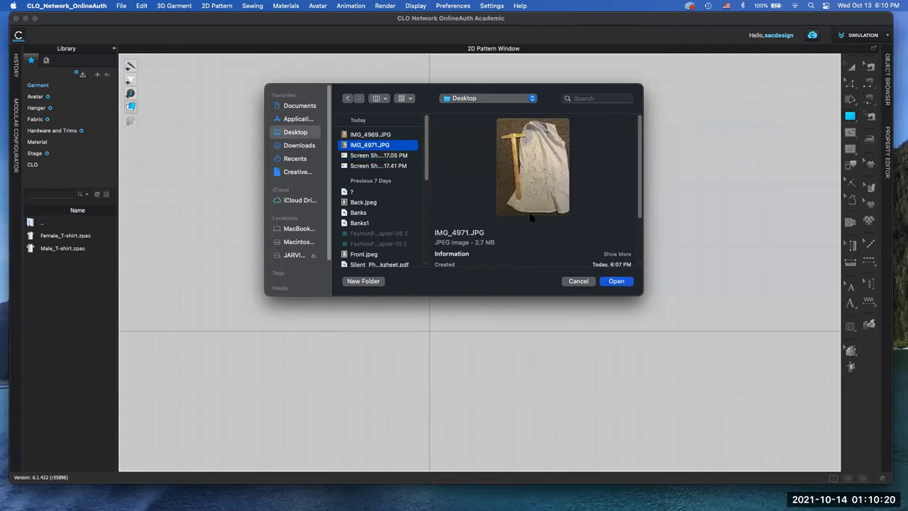
left_click(617, 281)
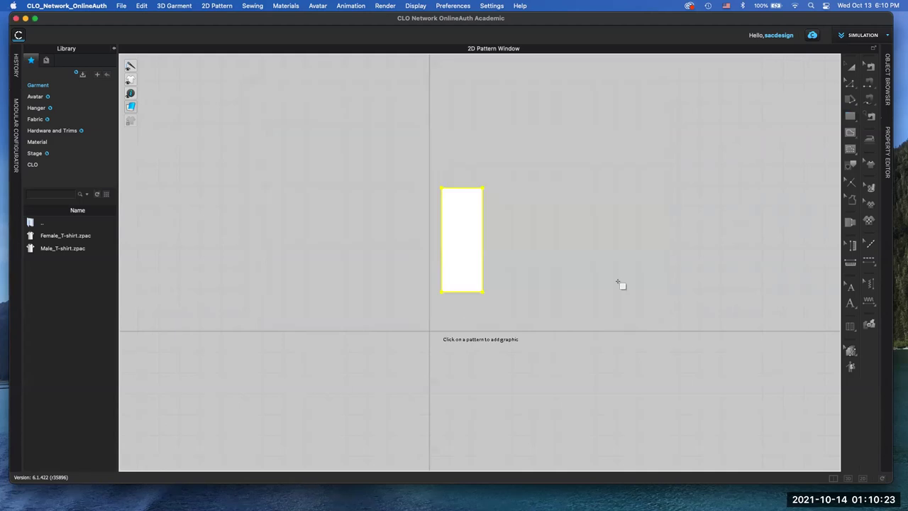
left_click(462, 225)
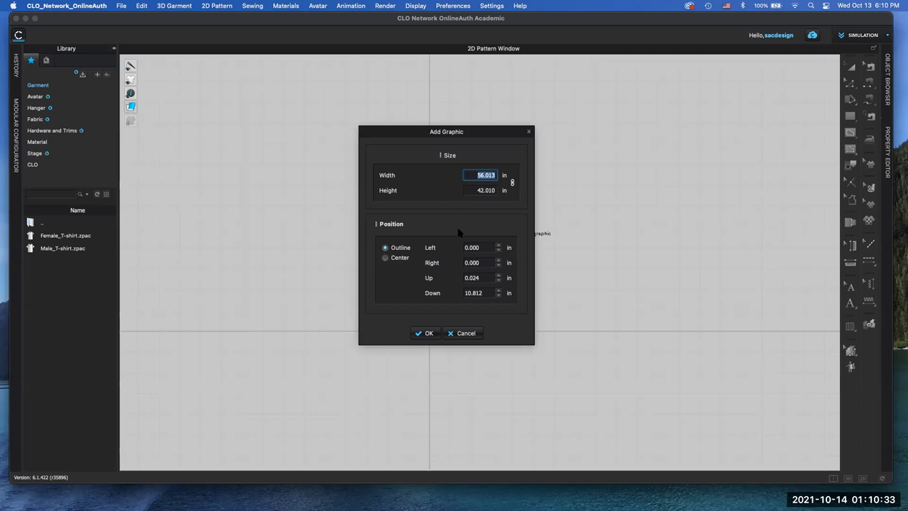
left_click(426, 334)
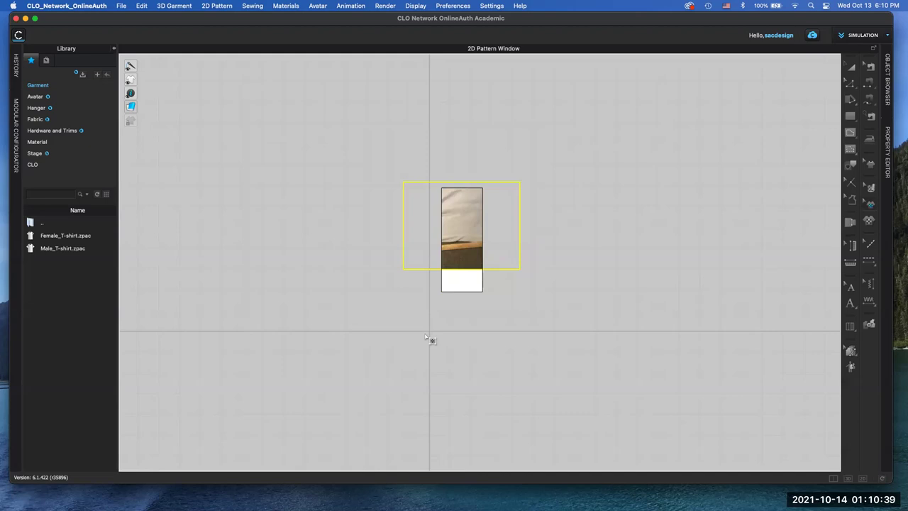
Widen the rectangle piece on both sides so it extends well beyond the full width of the photo graphic
left_click(852, 67)
left_click(457, 288)
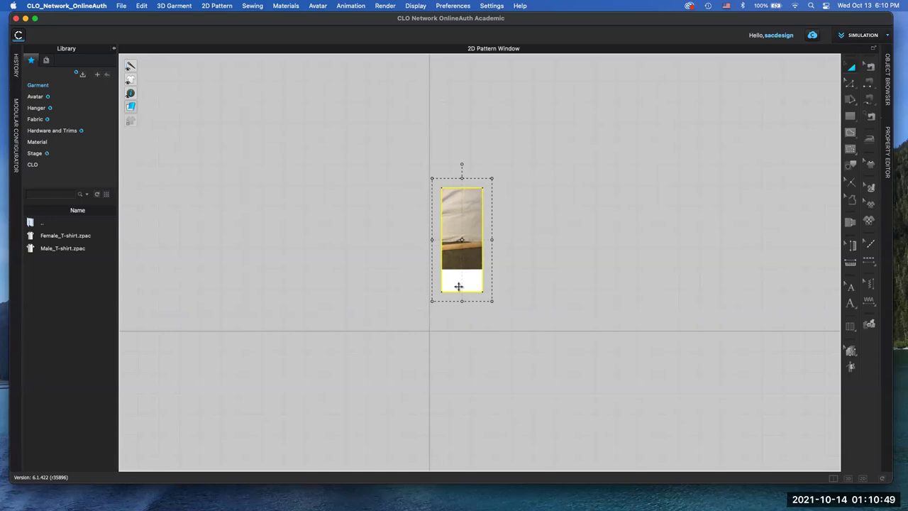
left_click_drag(492, 240, 592, 232)
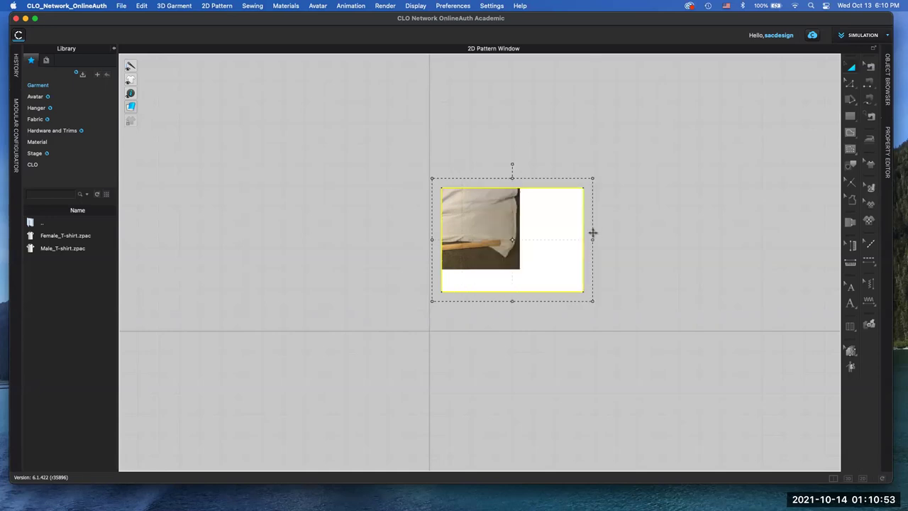
left_click_drag(431, 239, 312, 243)
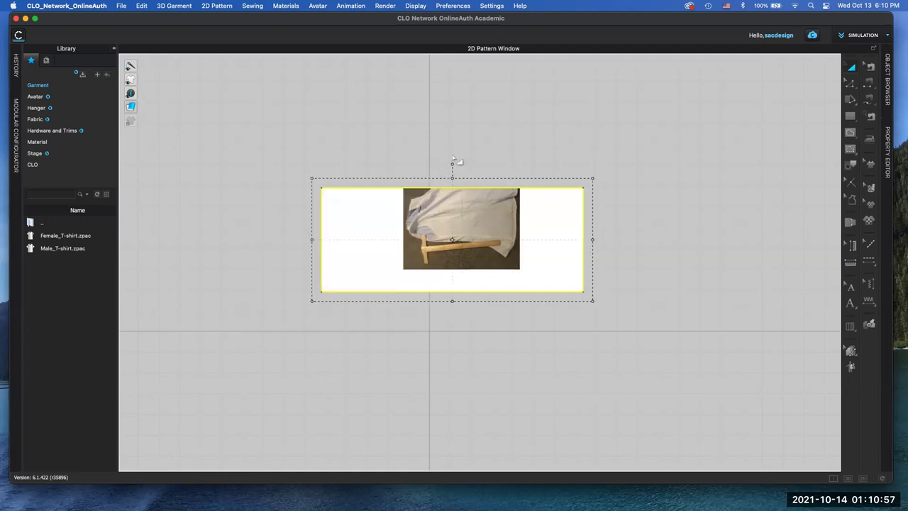
Extend the rectangle piece well above and below the photo, and rotate the photo graphic to -90 degrees so the dress stands upright
left_click_drag(454, 167, 458, 95)
left_click_drag(452, 301, 456, 386)
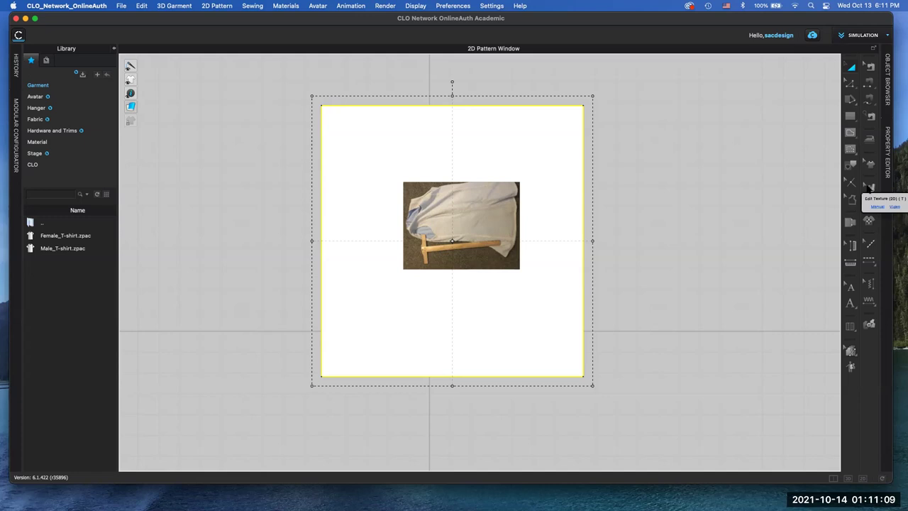
left_click(870, 188)
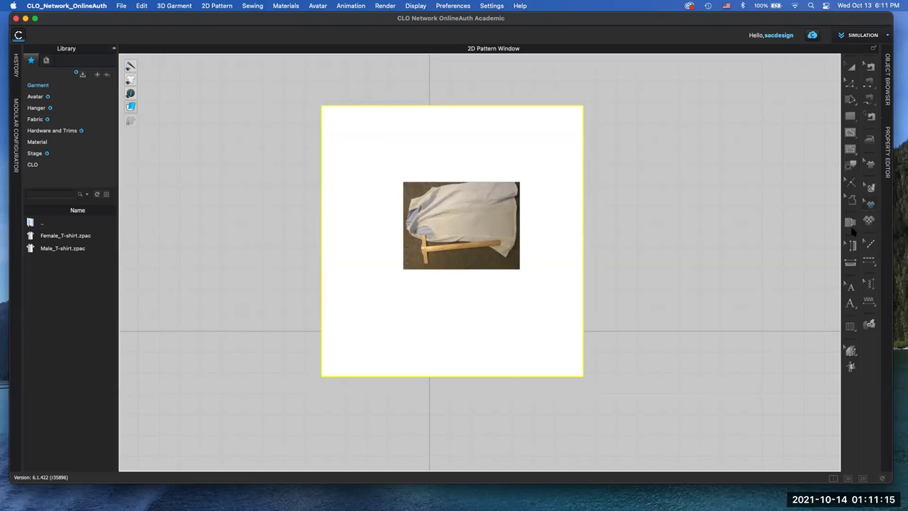
left_click(480, 225)
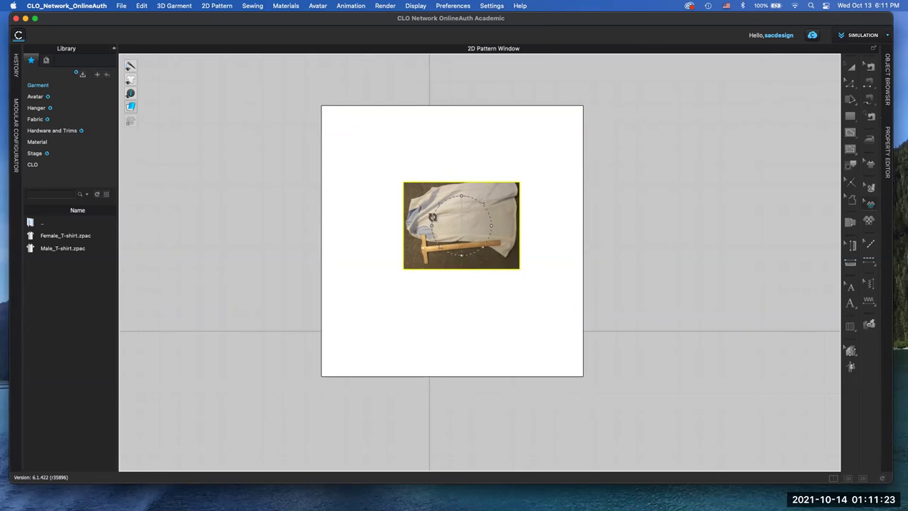
left_click_drag(432, 216, 468, 203)
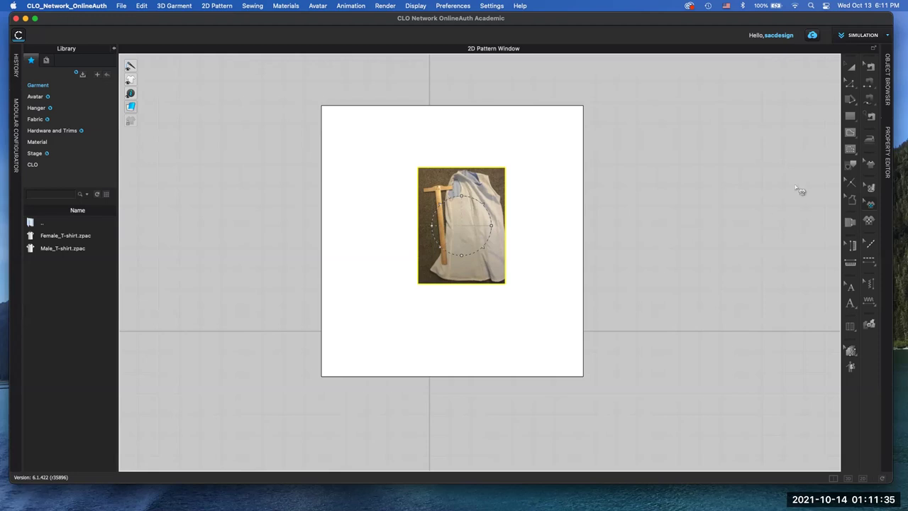
Create a rectangle pattern piece 1 in wide and 1 in high in the empty workspace beside the large piece
left_click(850, 118)
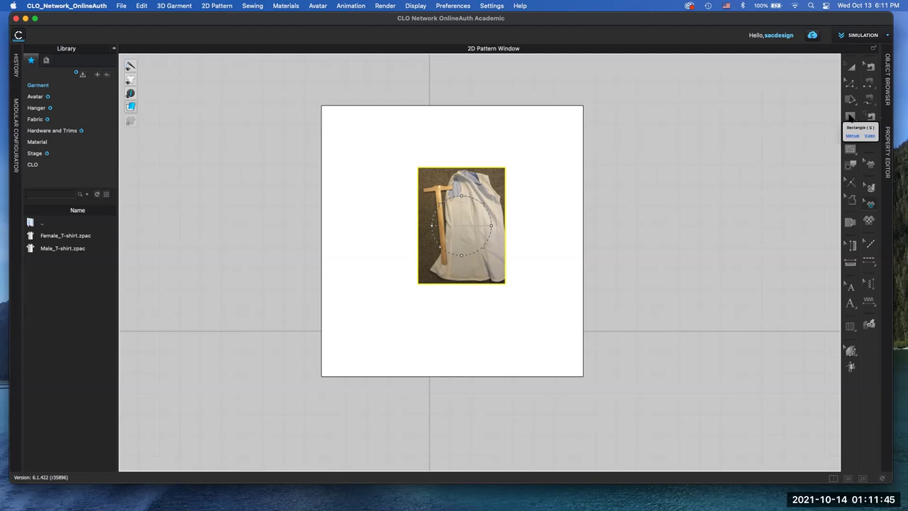
left_click(850, 117)
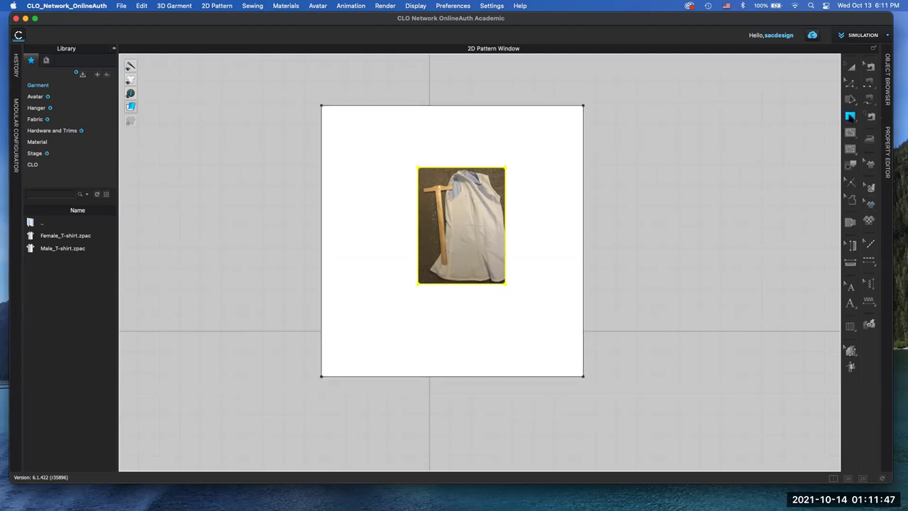
left_click(662, 188)
type("1")
left_click(482, 200)
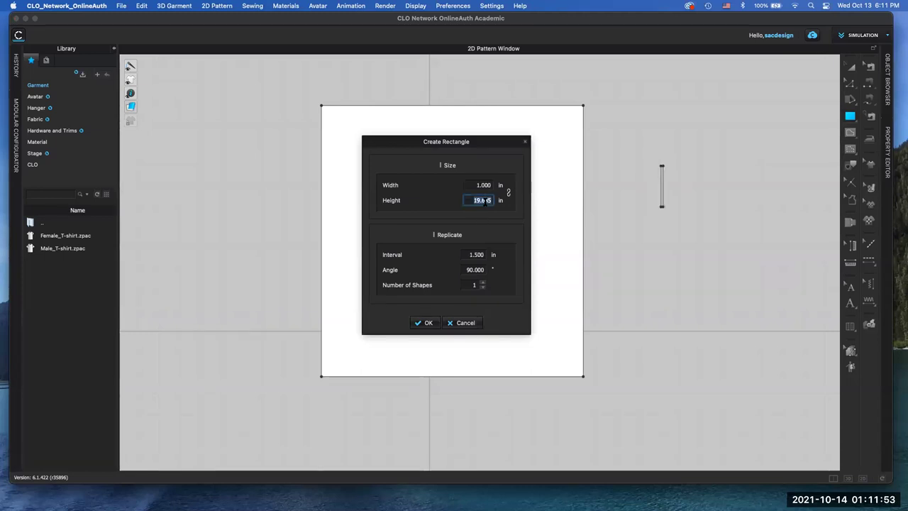
type("1")
left_click(428, 323)
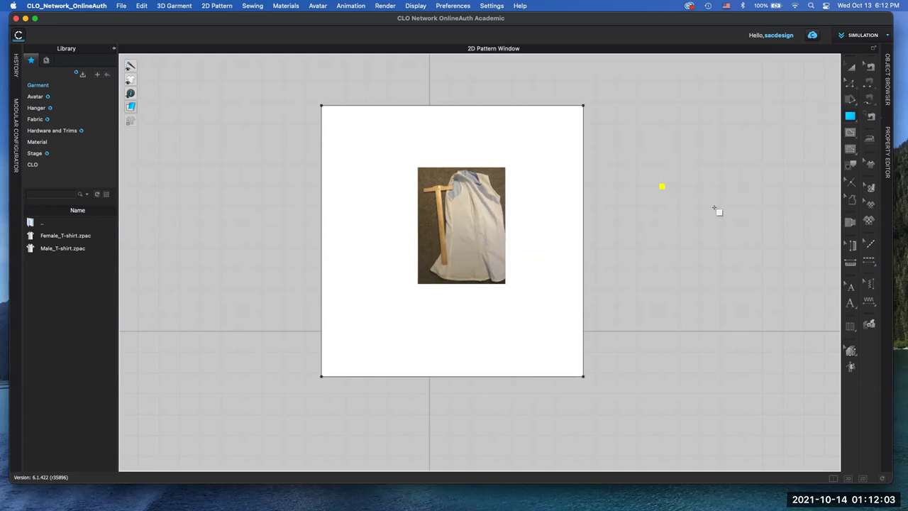
Move the 1 in square onto the photo, near the lower end of the wooden ruler
left_click(851, 68)
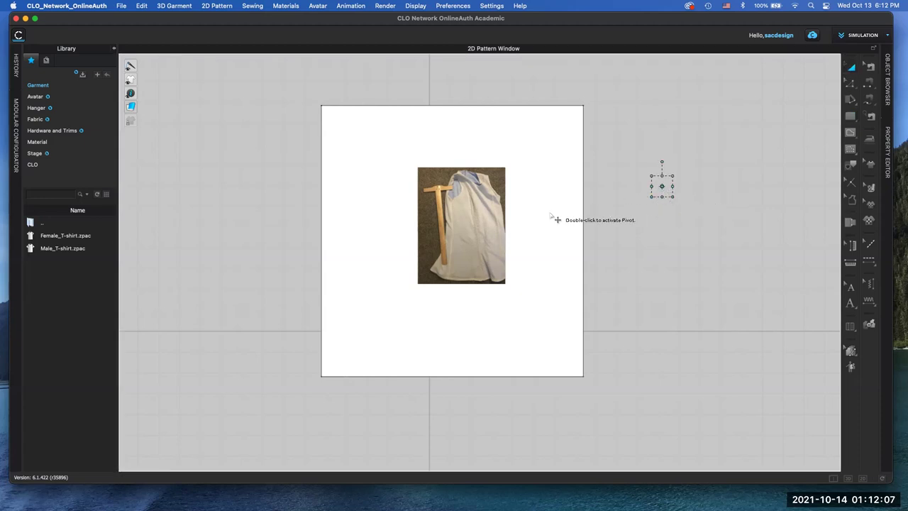
left_click_drag(669, 182, 277, 264)
scroll(671, 186, "up", 5)
scroll(632, 203, "up", 2)
scroll(166, 255, "down", 5)
scroll(331, 256, "up", 3)
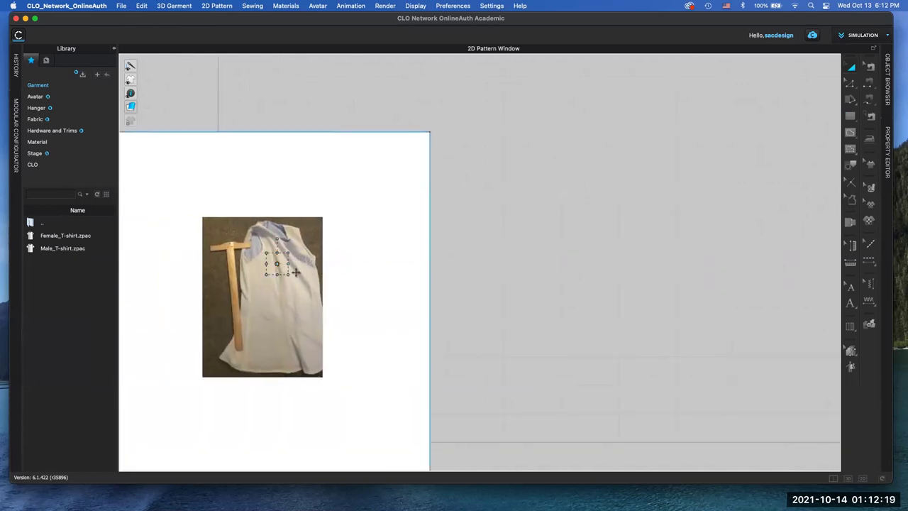
scroll(273, 262, "up", 3)
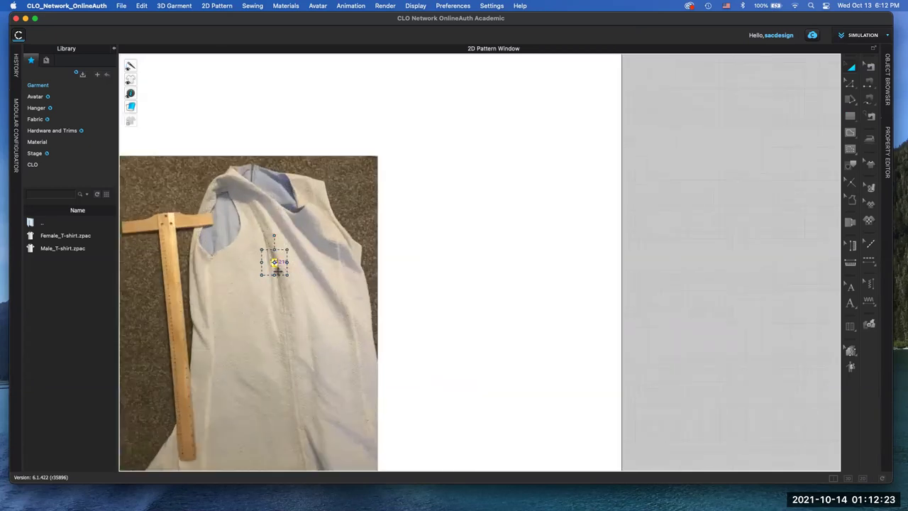
left_click_drag(277, 270, 193, 430)
scroll(193, 430, "up", 2)
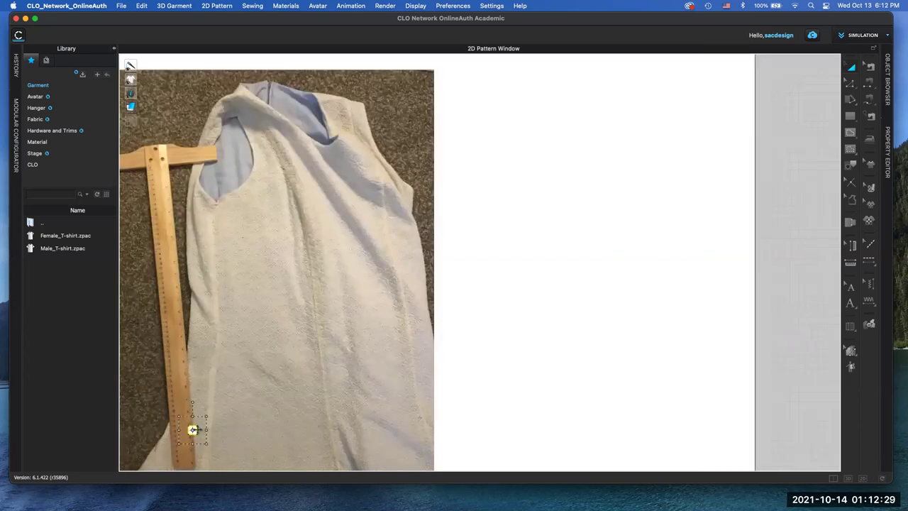
scroll(193, 430, "up", 4)
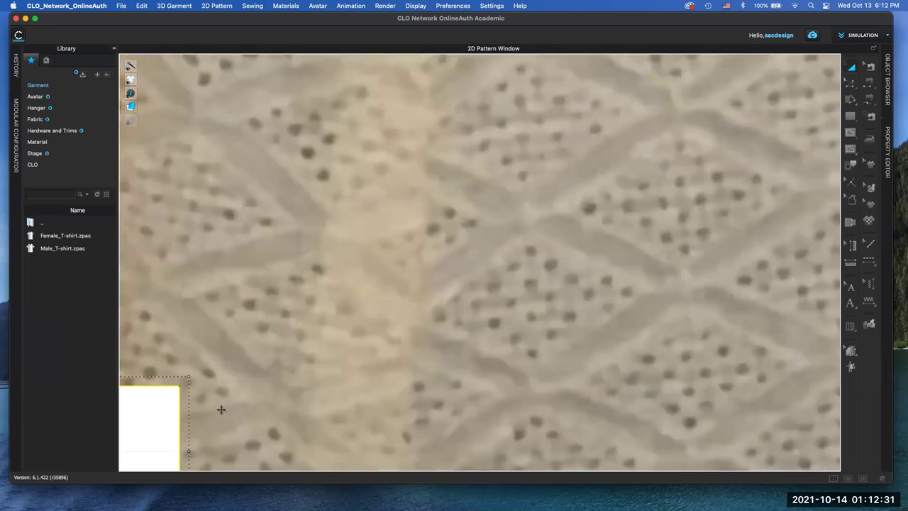
scroll(407, 379, "left", 5)
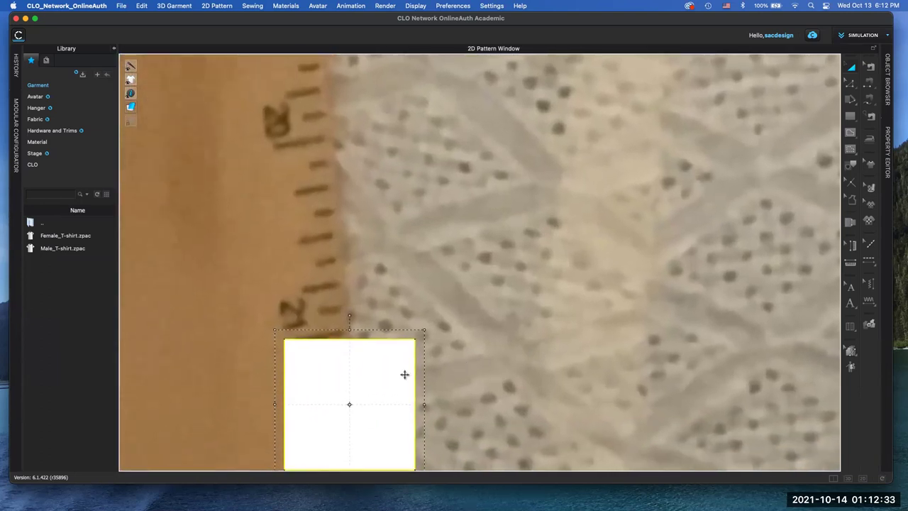
Align the 1 in square with the ruler's 20-inch mark and tilt it slightly counterclockwise to match the ruler's edge
left_click_drag(385, 384, 413, 187)
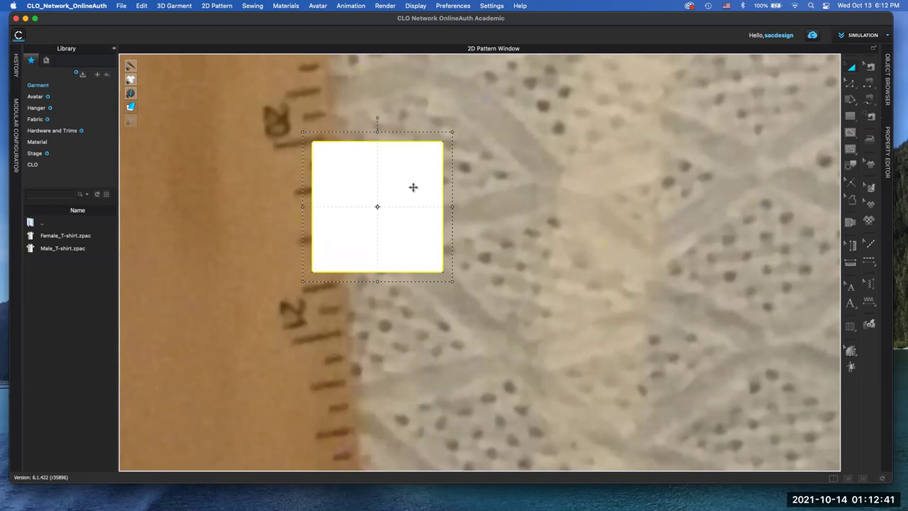
left_click_drag(378, 116, 371, 116)
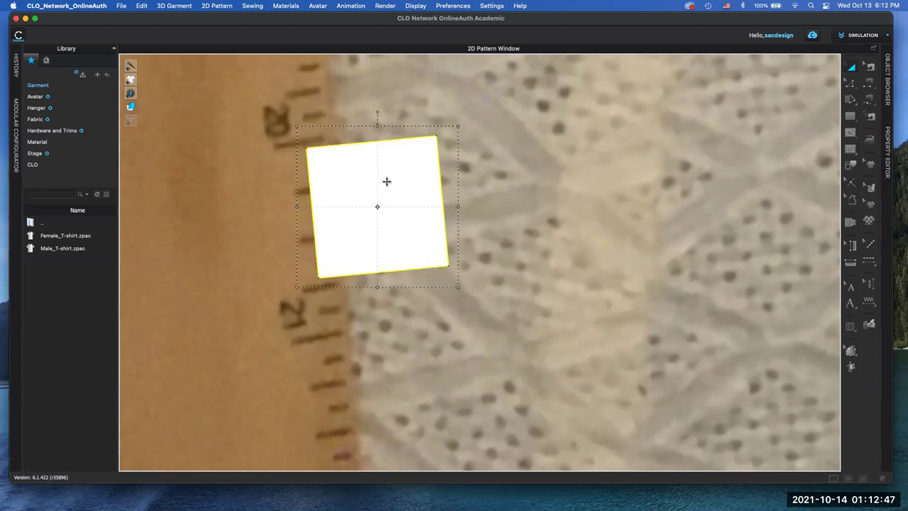
left_click_drag(386, 182, 381, 178)
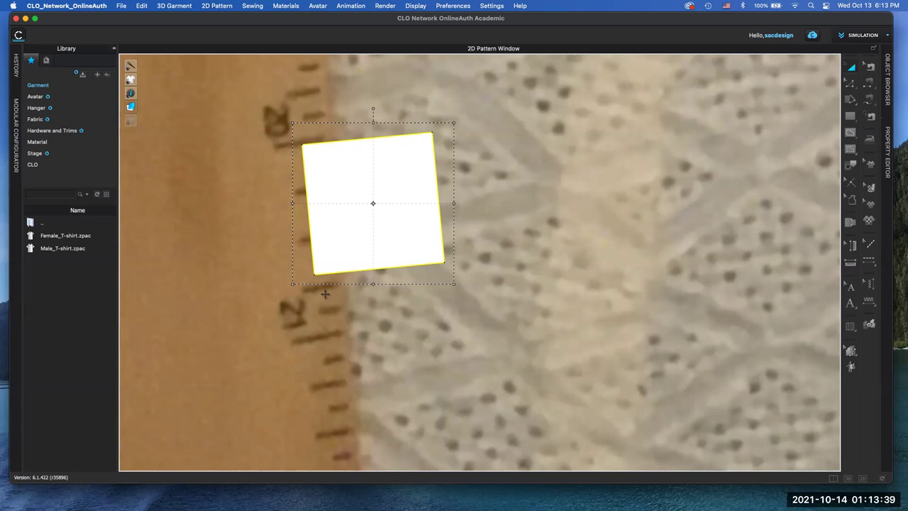
Select the IMG_4971 photo graphic and turn on its Lock Aspect Ratio option
left_click(872, 205)
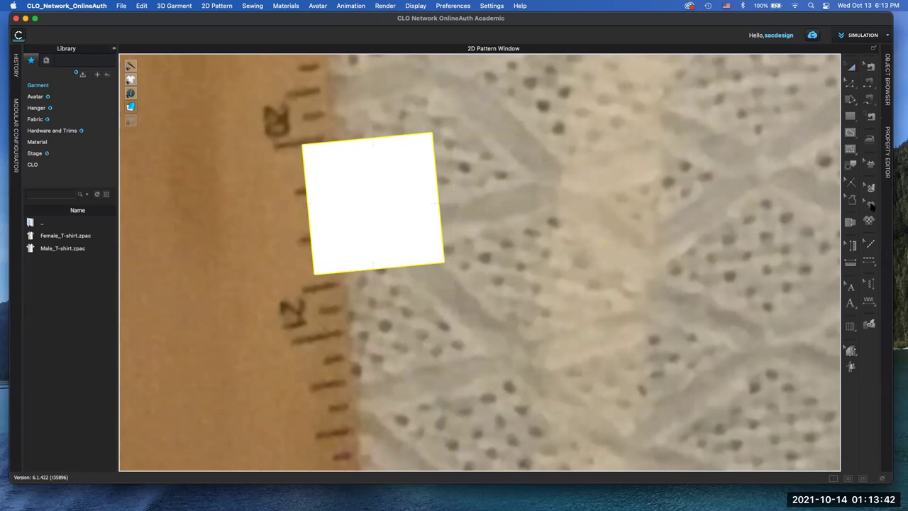
left_click(703, 250)
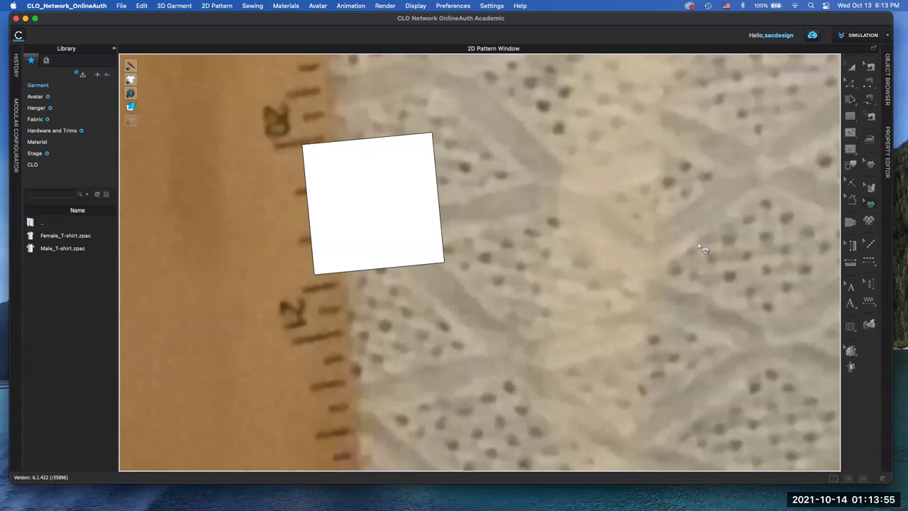
left_click(887, 146)
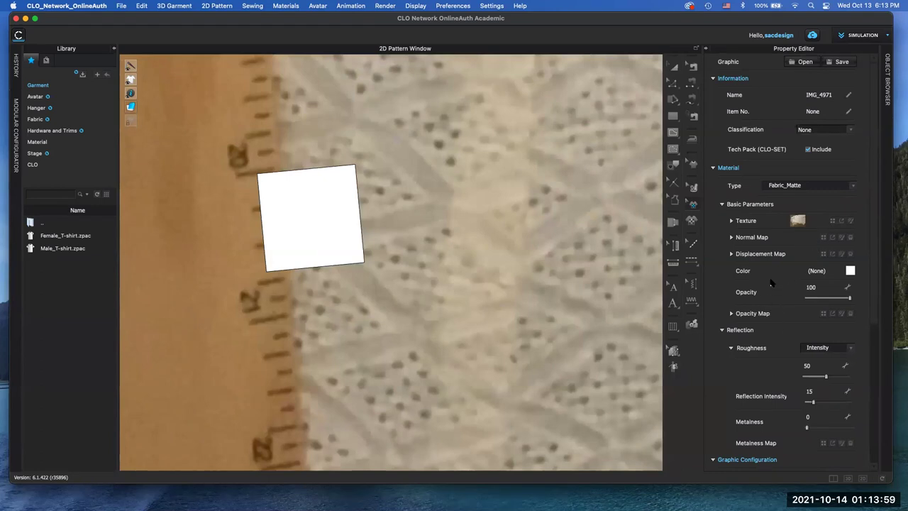
scroll(773, 309, "down", 5)
scroll(773, 307, "down", 1)
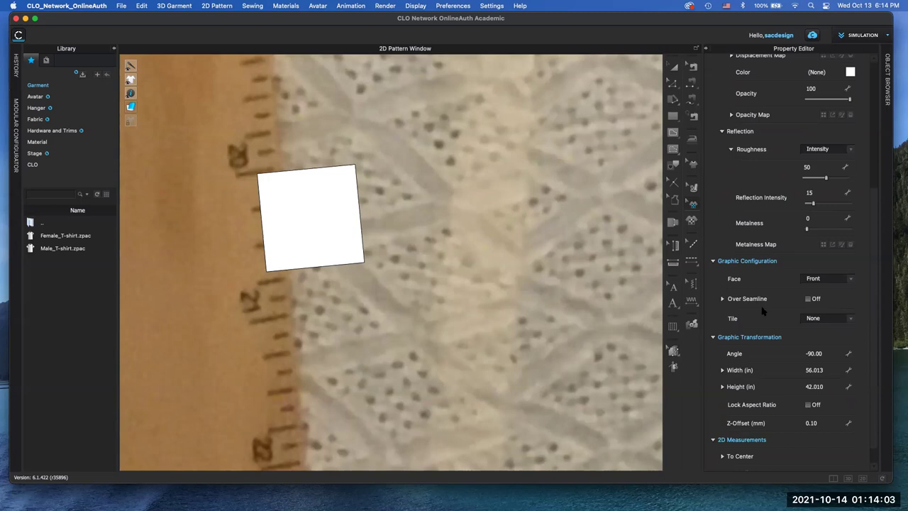
scroll(764, 311, "down", 1)
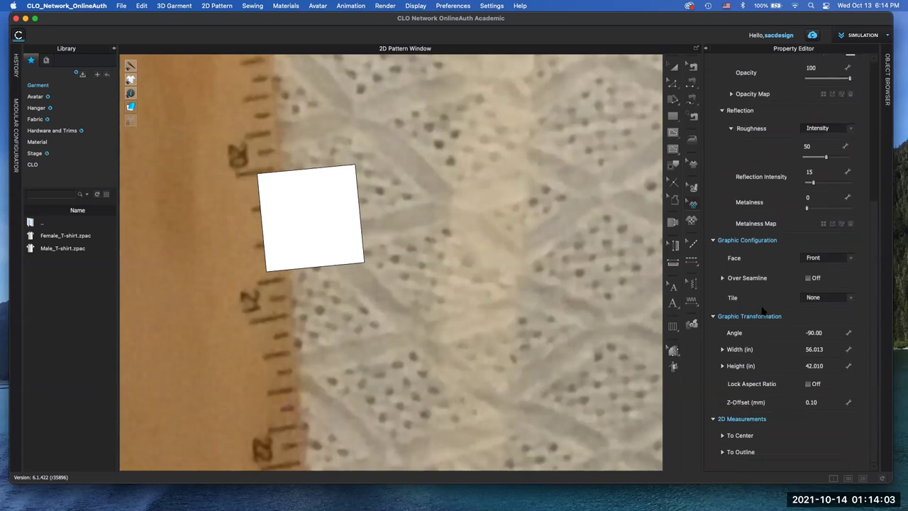
left_click(809, 384)
Calculate 56*.65 in Spotlight Search to find a scaled-down width for the photo graphic
key("super+space")
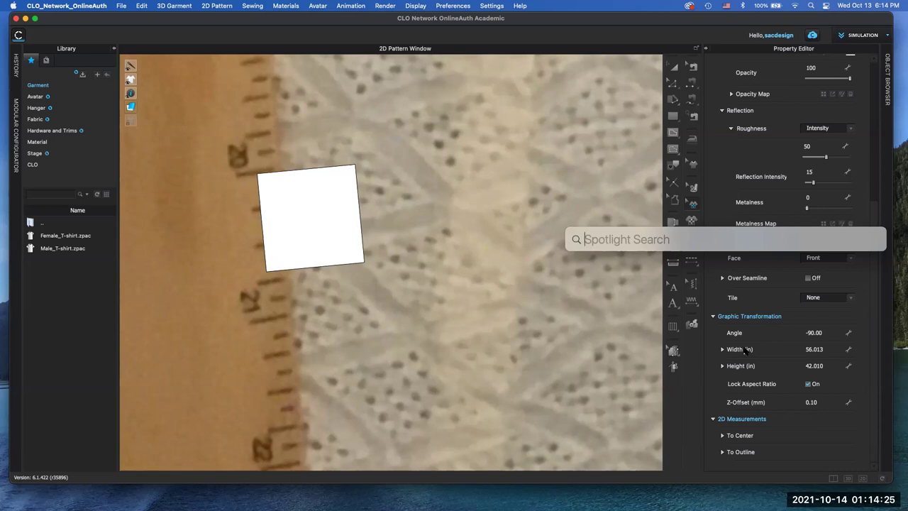
type("56")
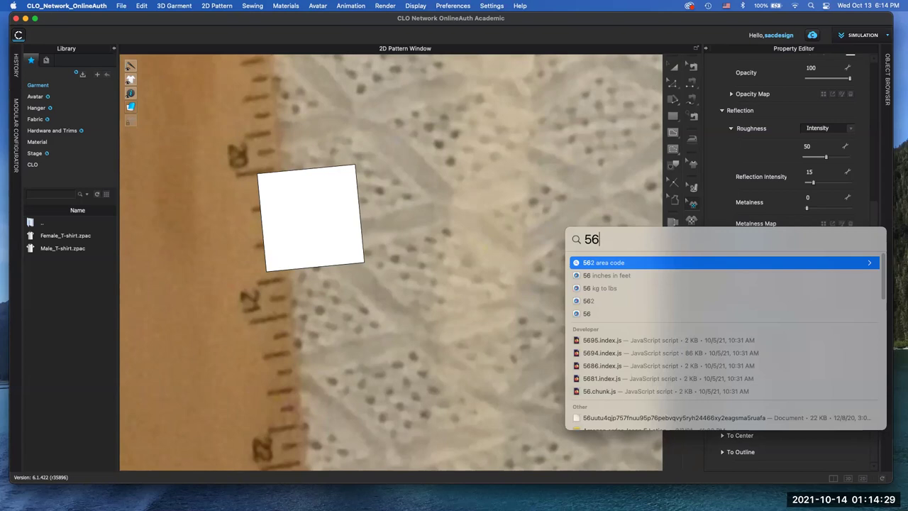
type("*")
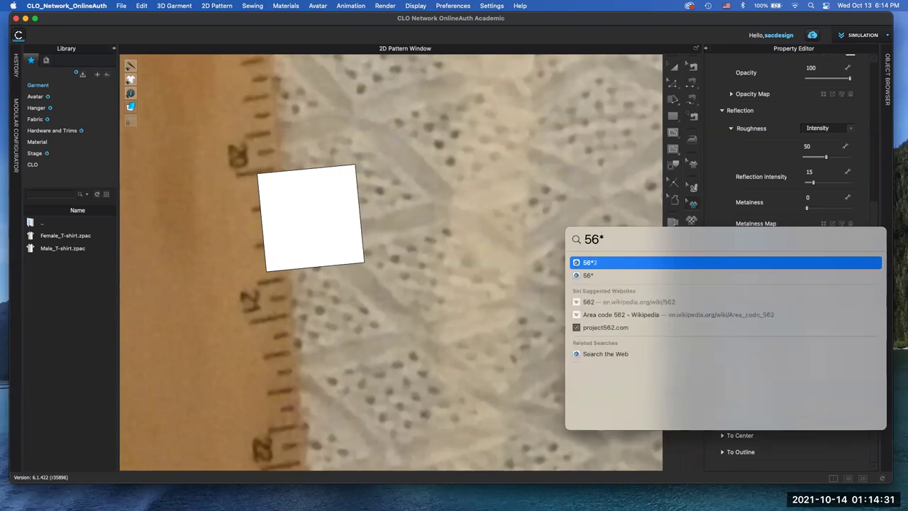
type(".65")
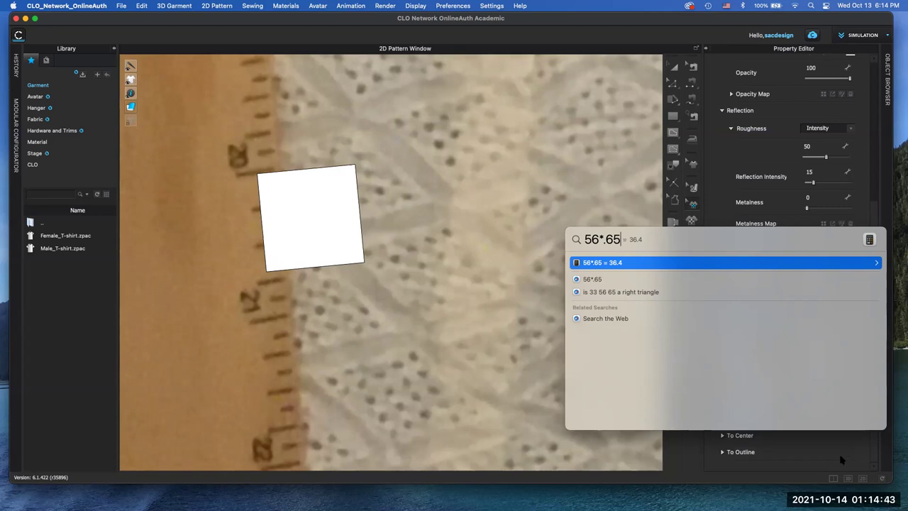
key("Escape")
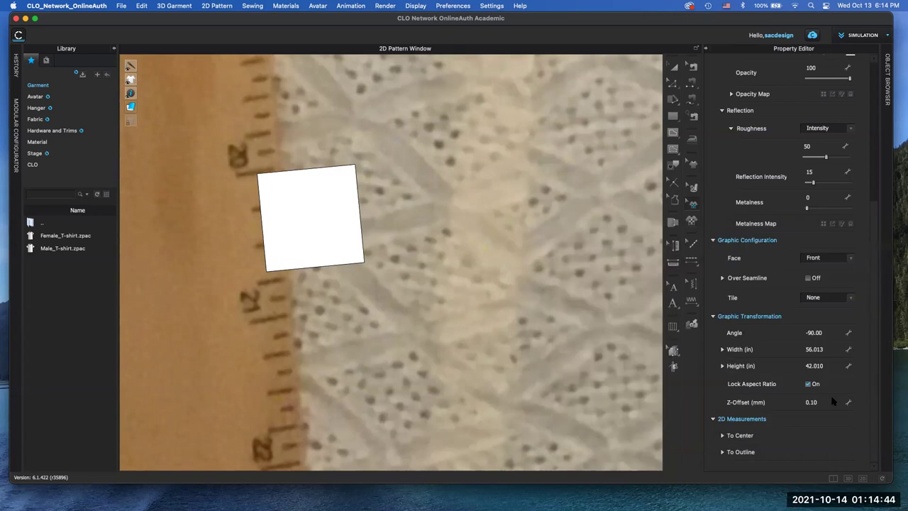
Set the photo graphic's width to 36.5 in with its aspect ratio locked
double_click(817, 349)
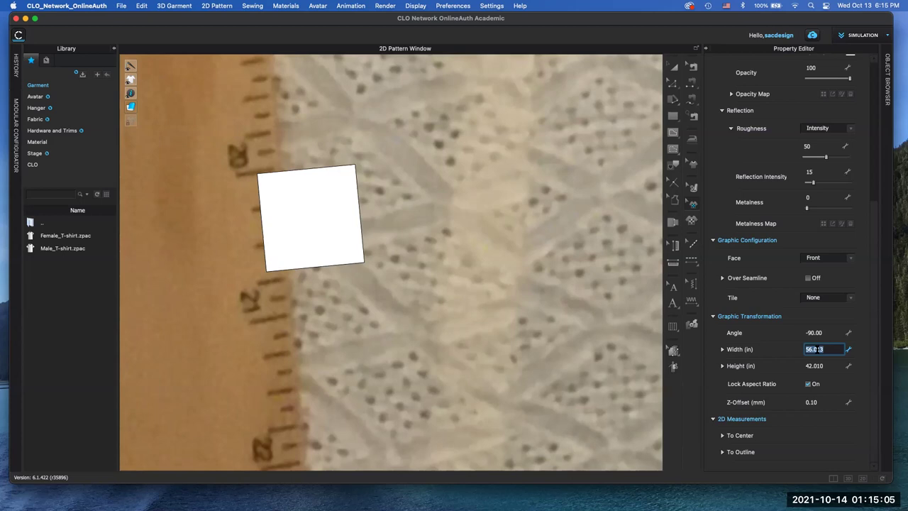
key("super+space")
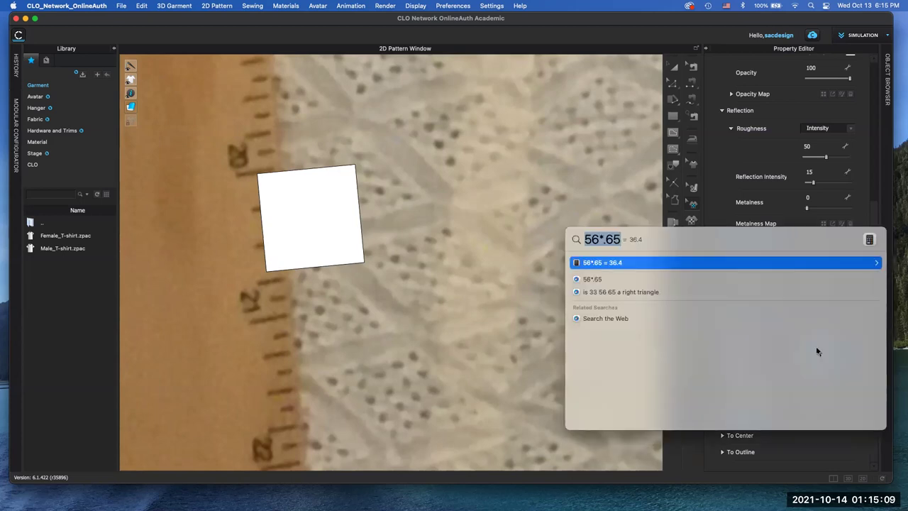
key("BackSpace")
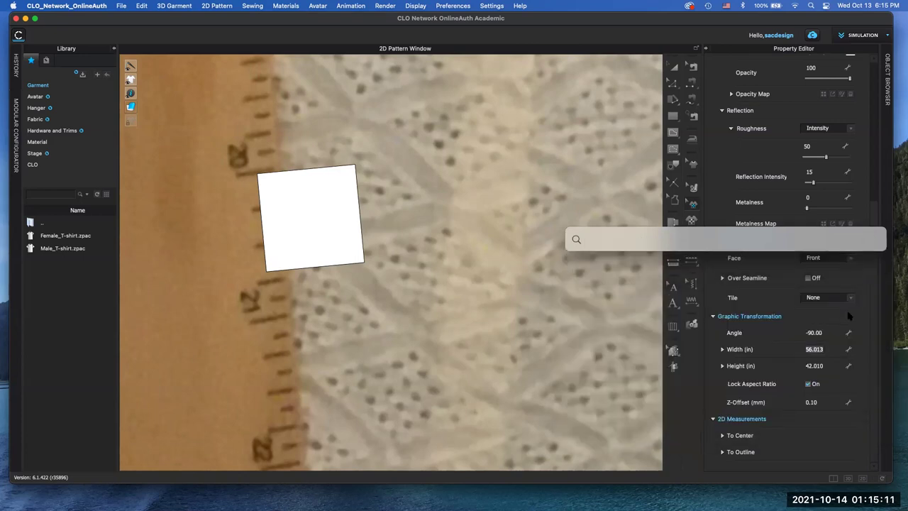
left_click(822, 349)
double_click(823, 350)
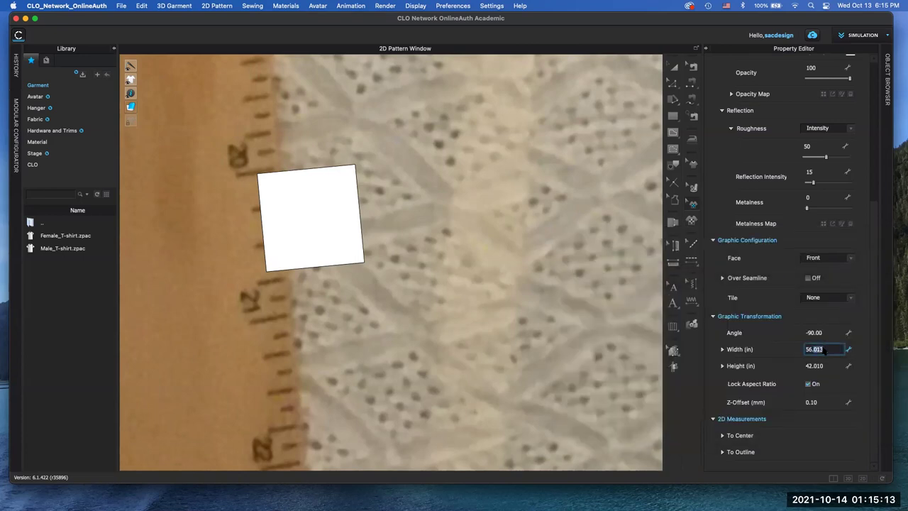
type("36.5")
key("Return")
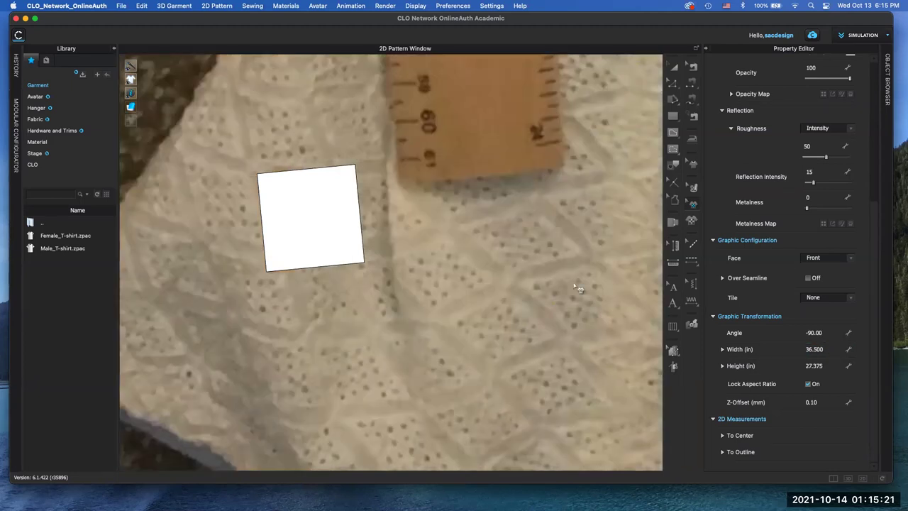
Move the 1 in square against the rescaled ruler's edge, with its upper corner at the 22-inch mark
middle_click_drag(503, 339, 424, 435)
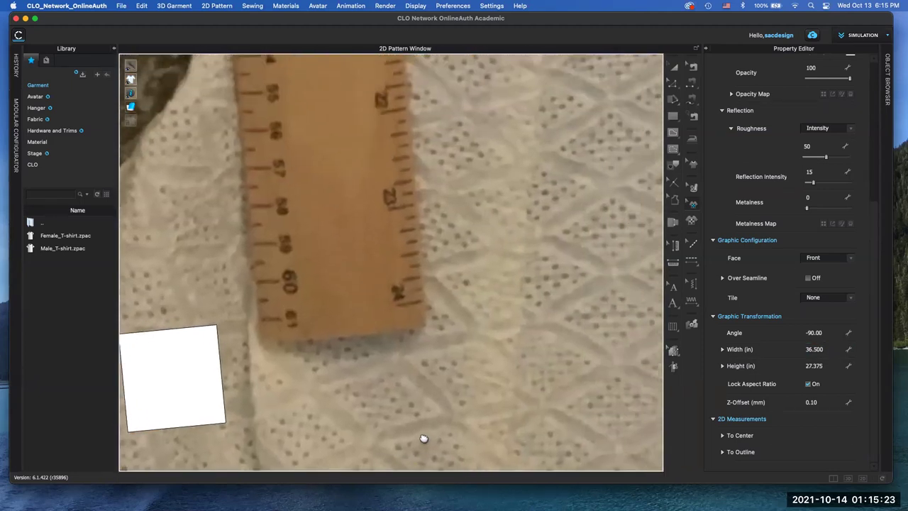
left_click_drag(174, 363, 448, 141)
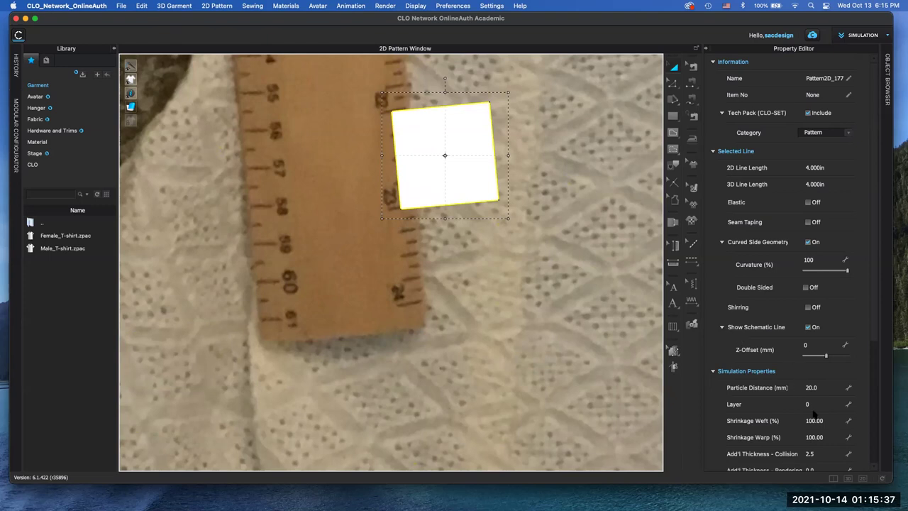
Select the photo graphic and set its width to 37.5 in with the aspect ratio locked
left_click(694, 204)
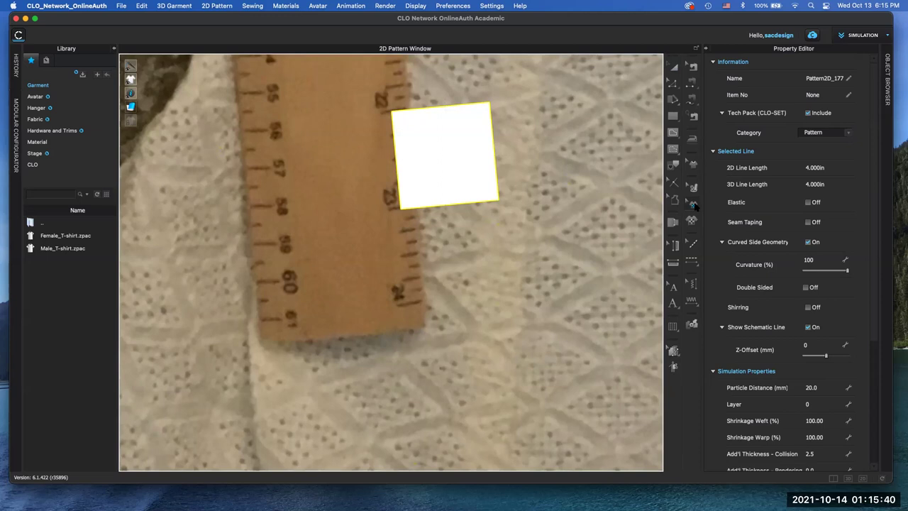
left_click(630, 260)
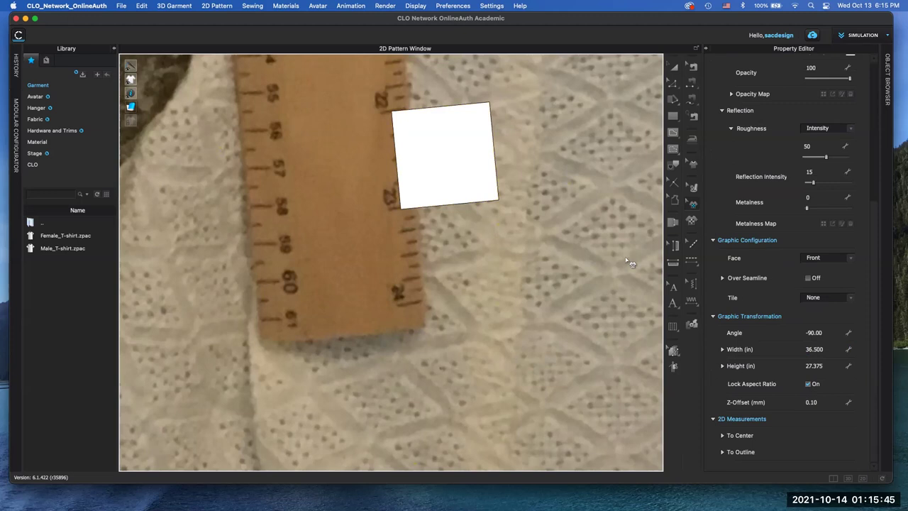
left_click(809, 349)
left_click(811, 349)
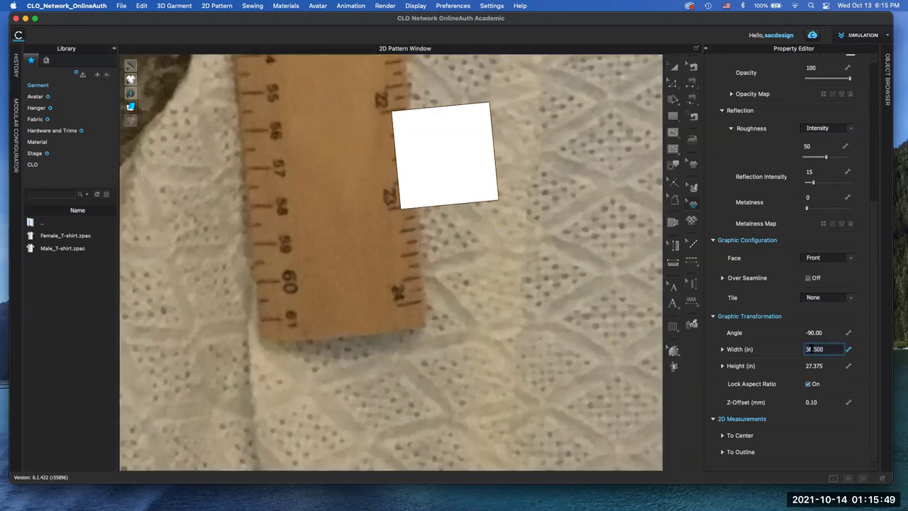
key("BackSpace")
type("7")
key("Return")
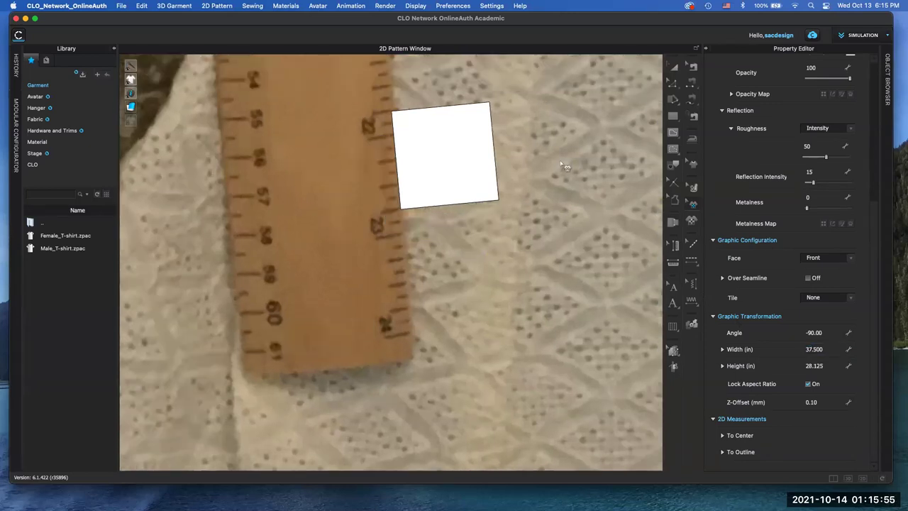
Realign the 1 in square with the 22- and 23-inch marks of the rescaled ruler and reselect the photo graphic
left_click_drag(482, 157, 473, 182)
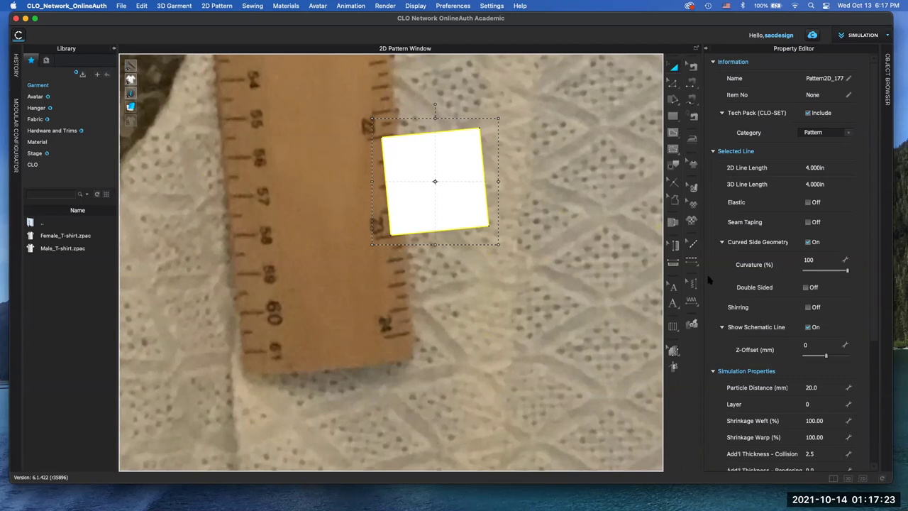
left_click(692, 219)
left_click(607, 286)
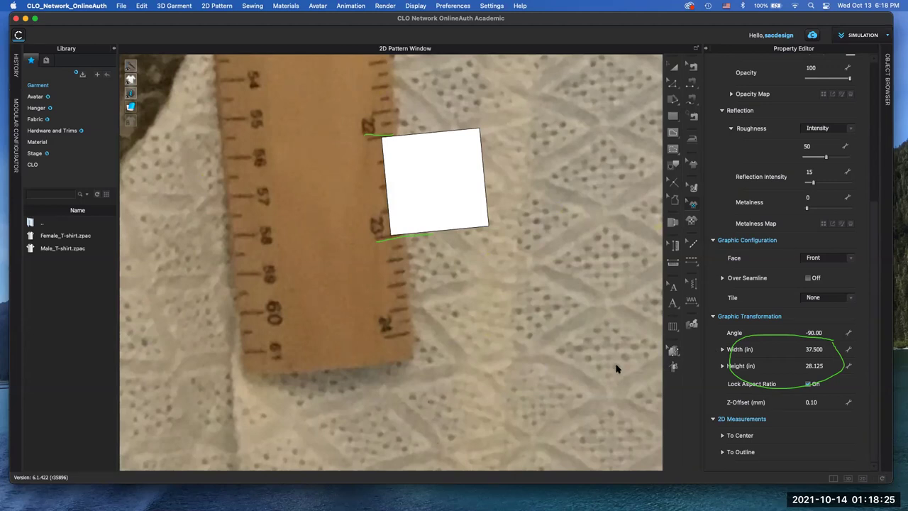
Examine the whole rescaled dress photo with its ruler and the reference square
scroll(616, 368, "down", 5)
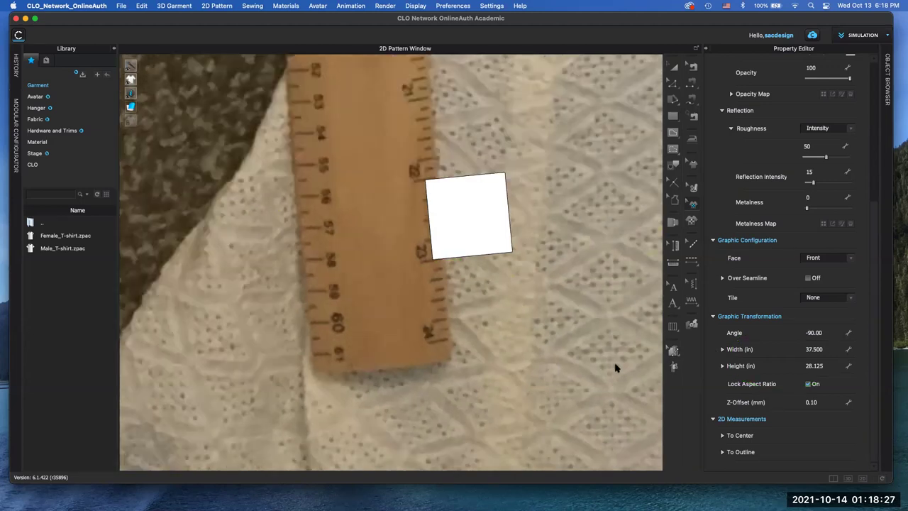
scroll(616, 368, "down", 3)
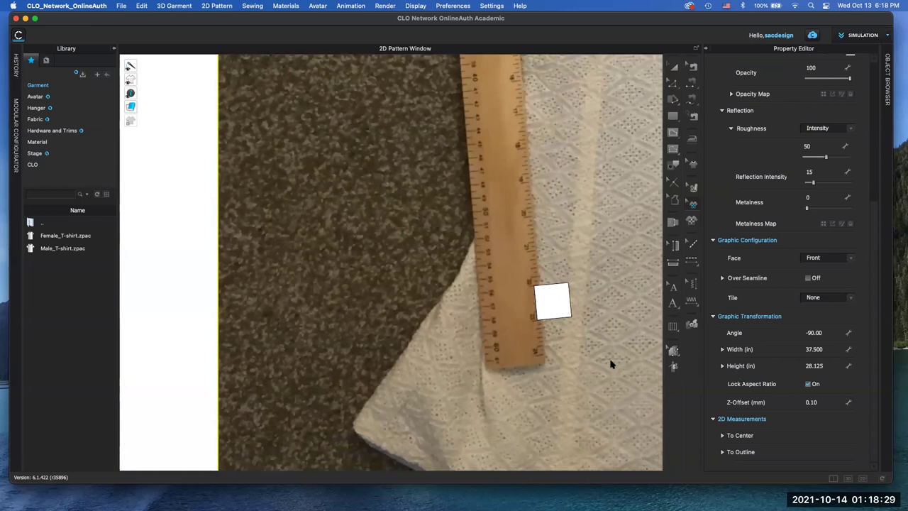
middle_click_drag(501, 346, 442, 321)
scroll(441, 322, "down", 4)
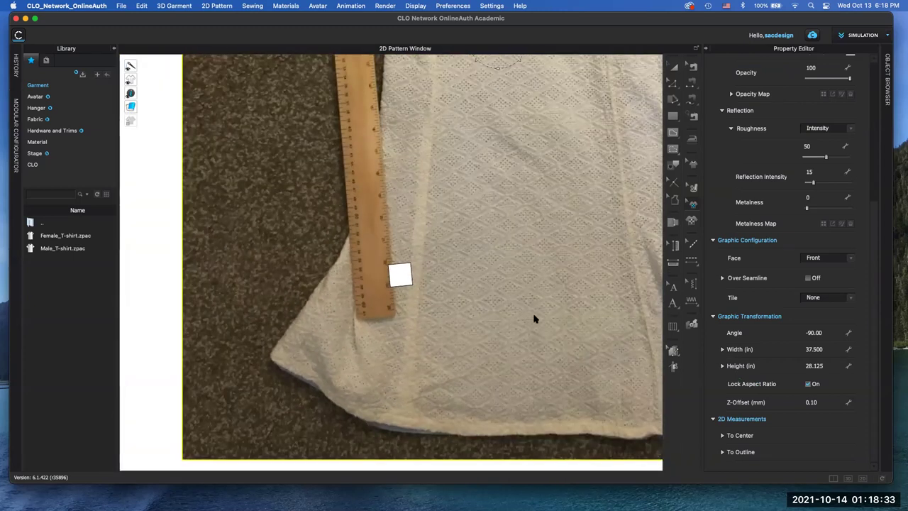
right_click_drag(535, 319, 467, 319)
scroll(468, 318, "down", 2)
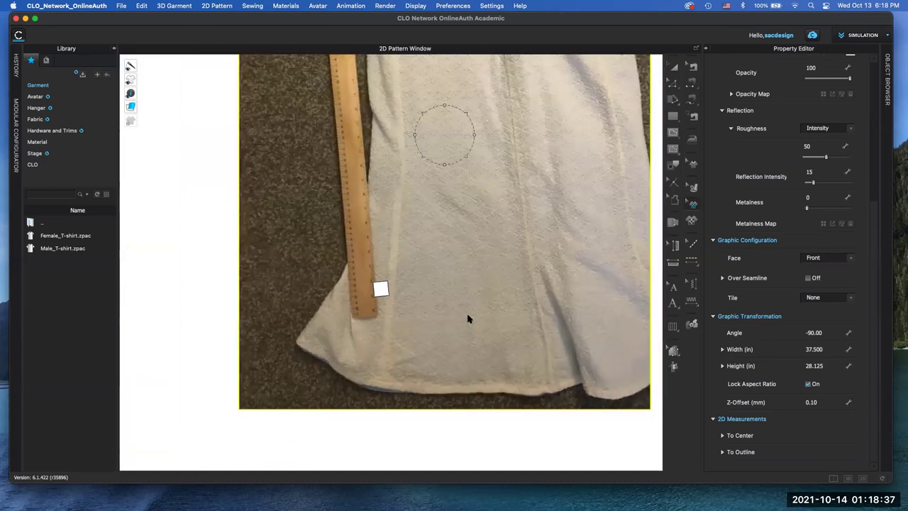
scroll(468, 319, "down", 1)
scroll(467, 319, "down", 1)
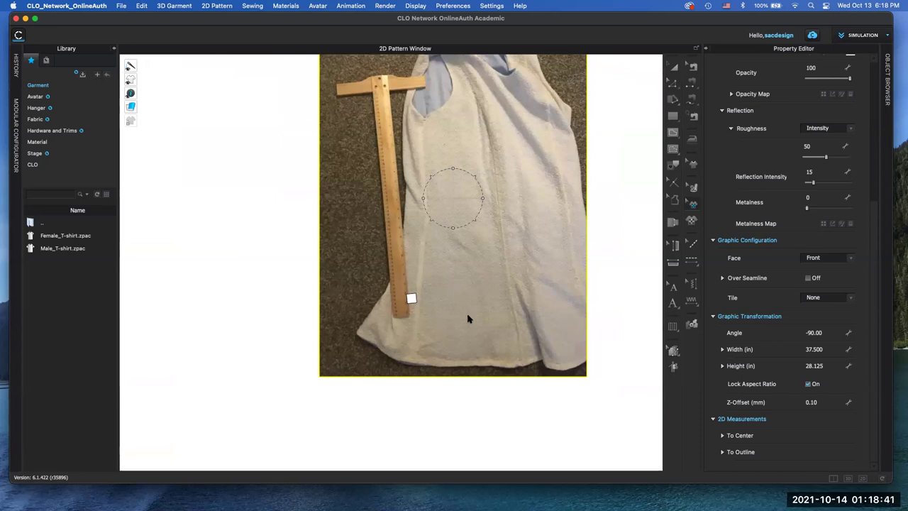
middle_click_drag(468, 319, 454, 384)
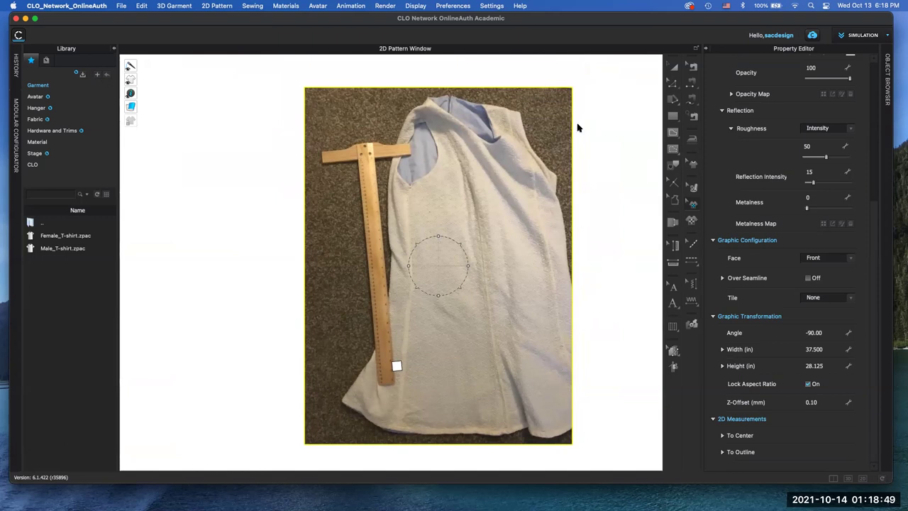
Start a polygon pattern at the upper armhole edge and draw a vertical shoulder edge about 0.98 in long
left_click(671, 83)
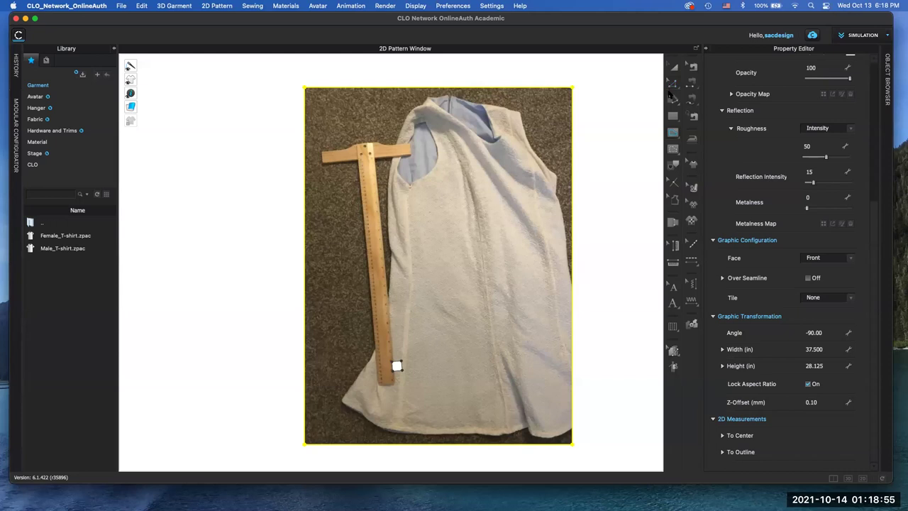
left_click(674, 135)
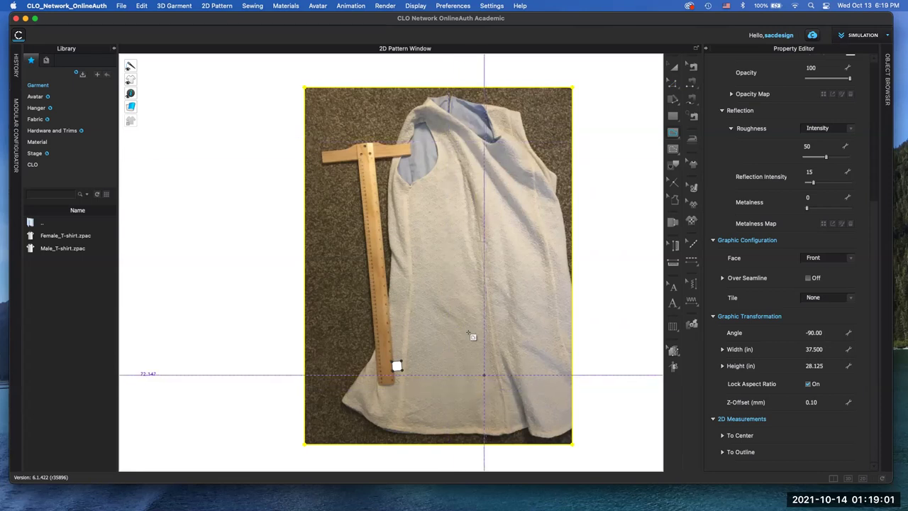
scroll(446, 146, "up", 10)
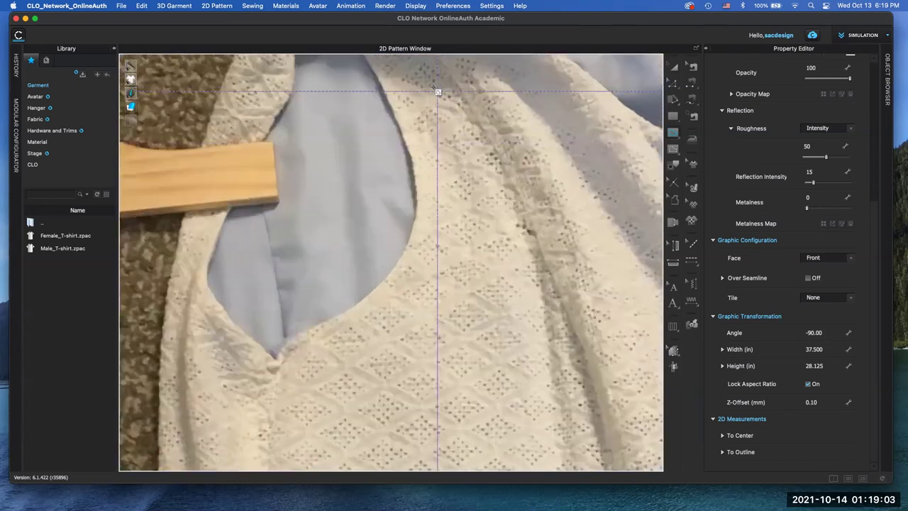
scroll(450, 323, "down", 6)
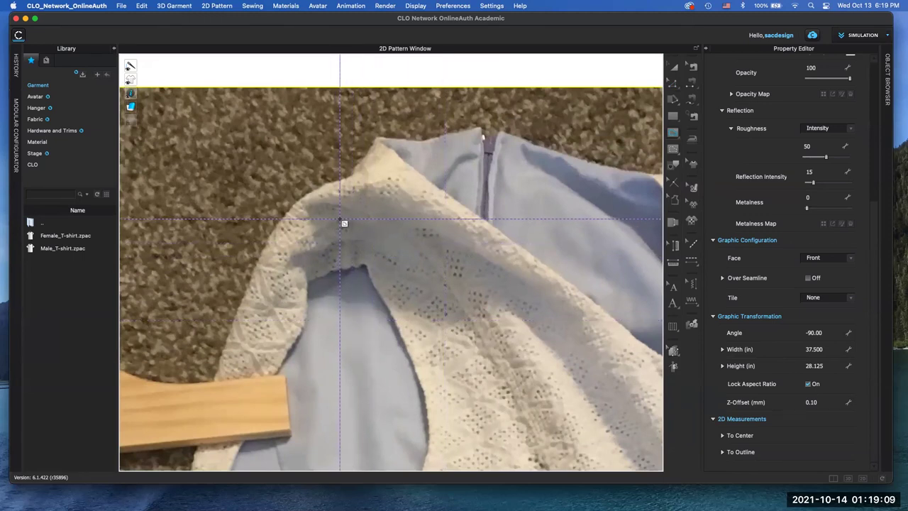
left_click(344, 267)
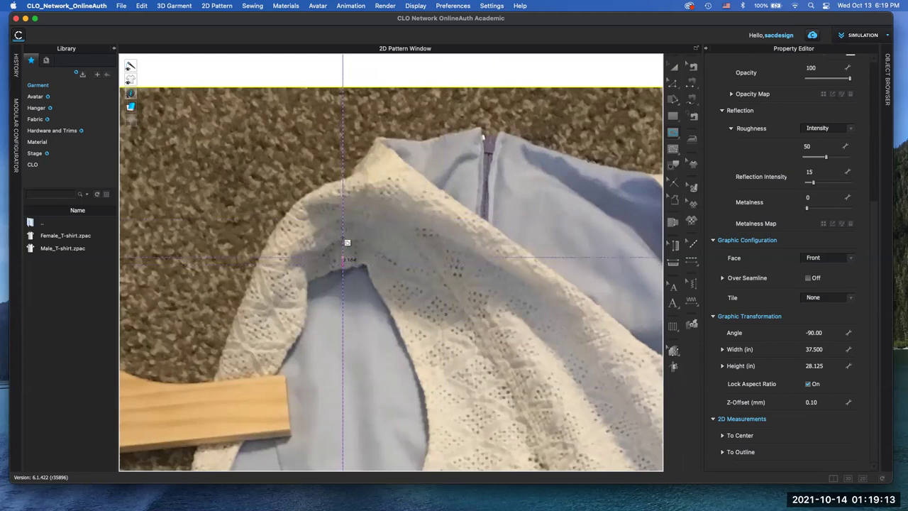
left_click(344, 218)
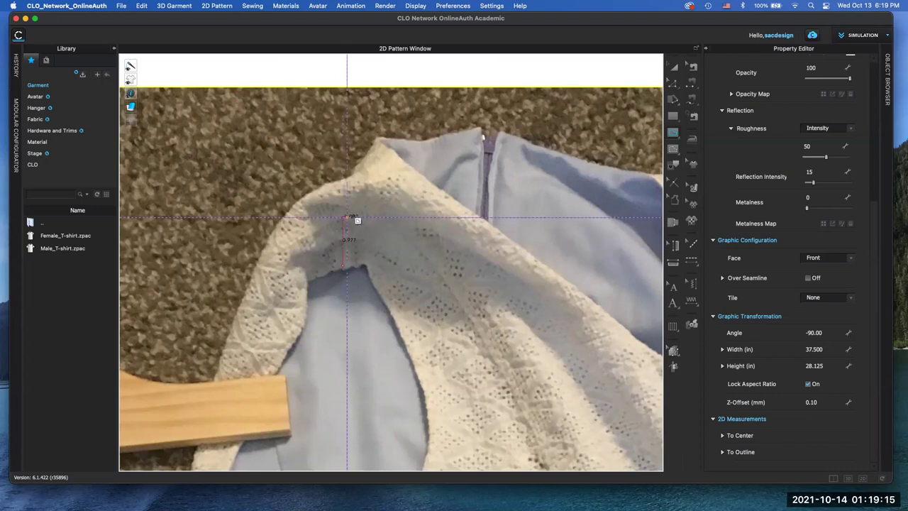
Trace curved segments from the shoulder down the dress's front seam to just below the armhole's upper part, following the seam's bend
left_click(392, 227)
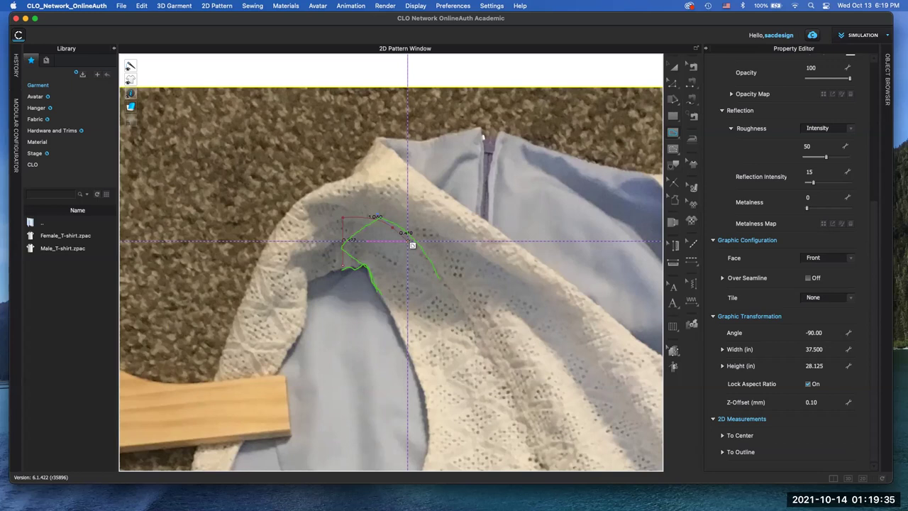
key("Escape")
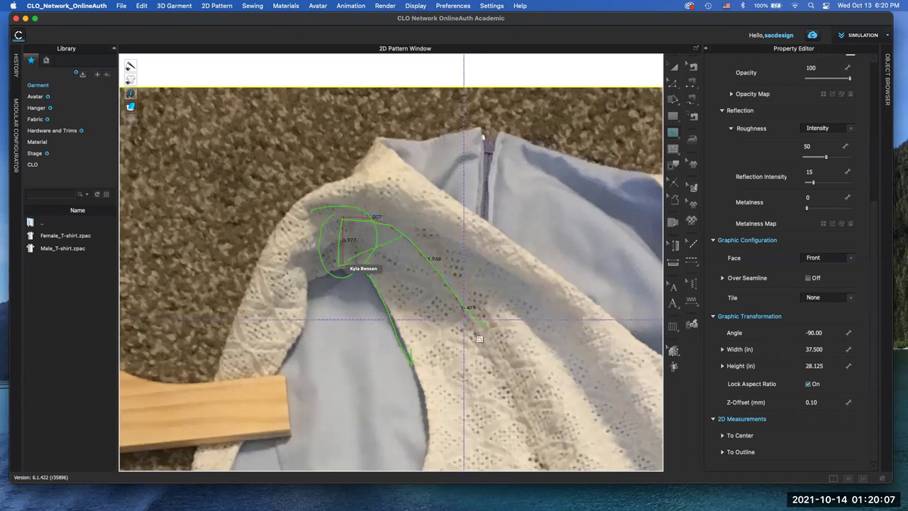
left_click(518, 406)
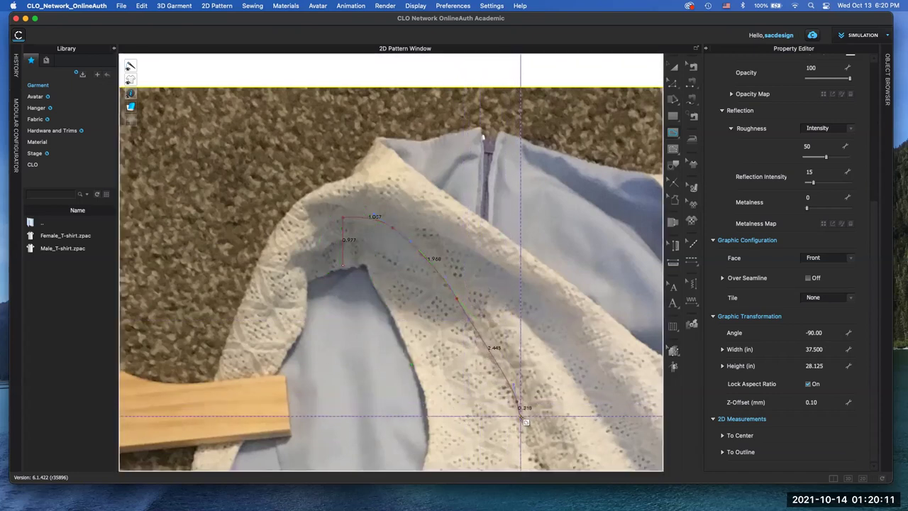
mouse_move(523, 424)
middle_mouse_down()
mouse_move(527, 385)
mouse_move(484, 139)
mouse_move(451, 36)
middle_mouse_up()
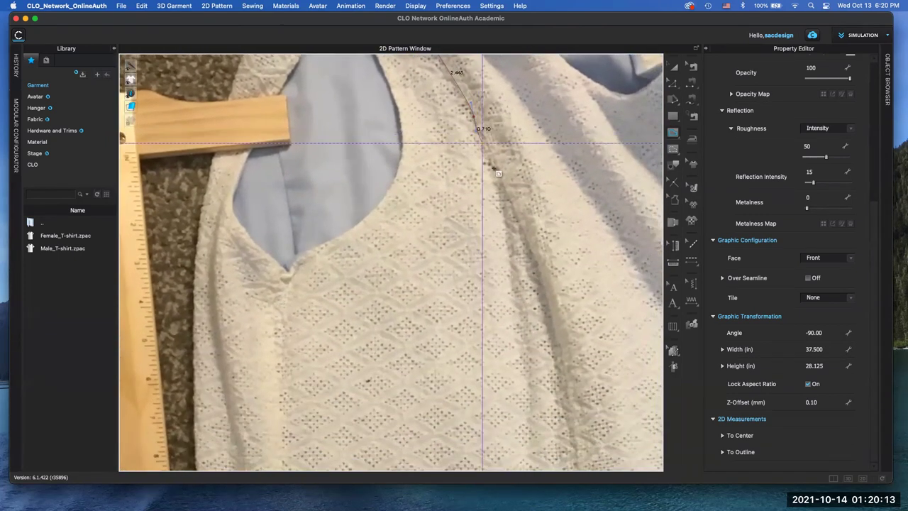
left_click(534, 254)
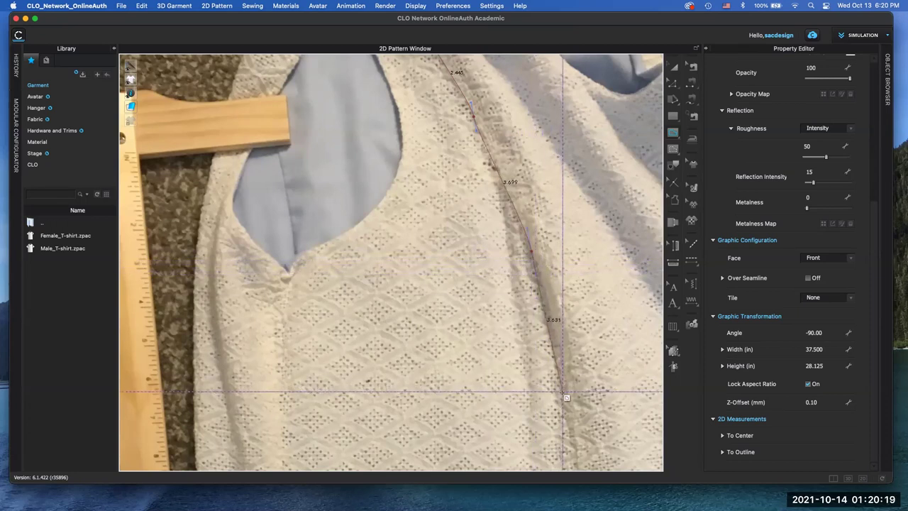
Continue the outline down the front seam through the waist with segments of about 3.57, 8.07 and 5.06 in
scroll(504, 129, "up", 5)
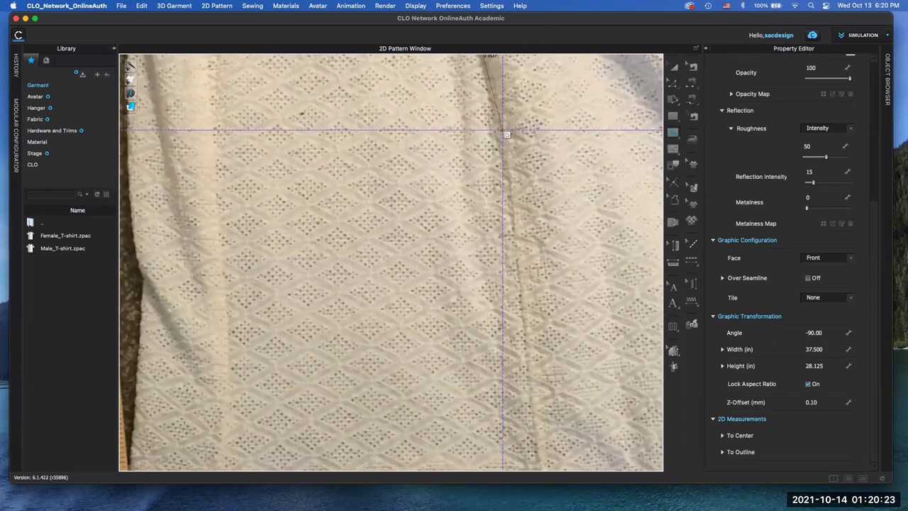
scroll(506, 133, "down", 5)
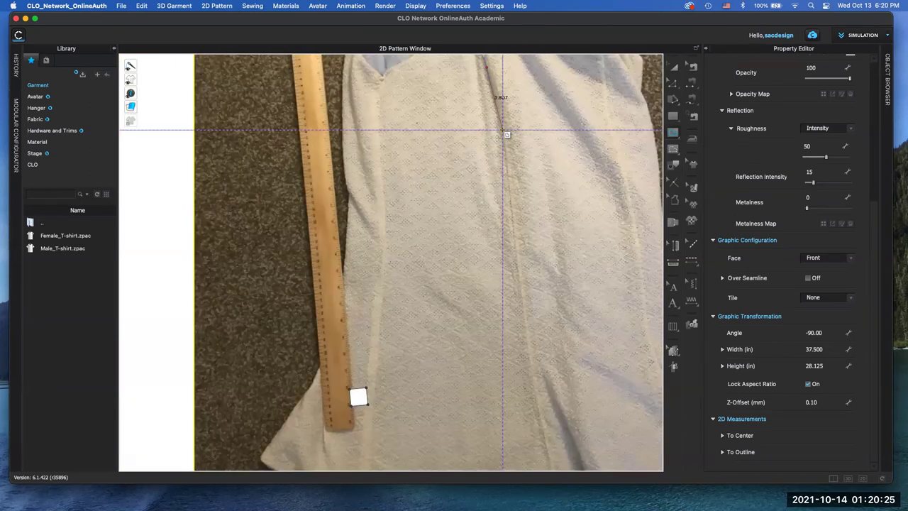
middle_click_drag(506, 133, 505, 166)
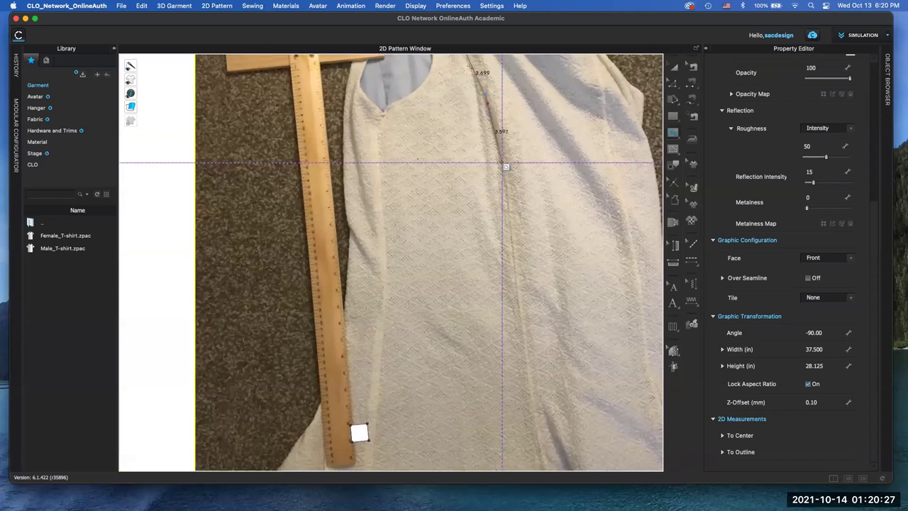
left_click(506, 167)
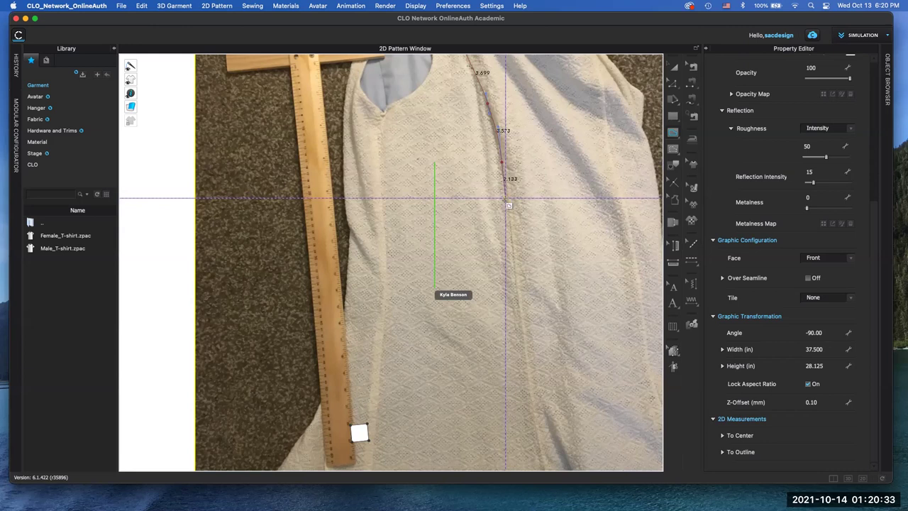
left_click(520, 298)
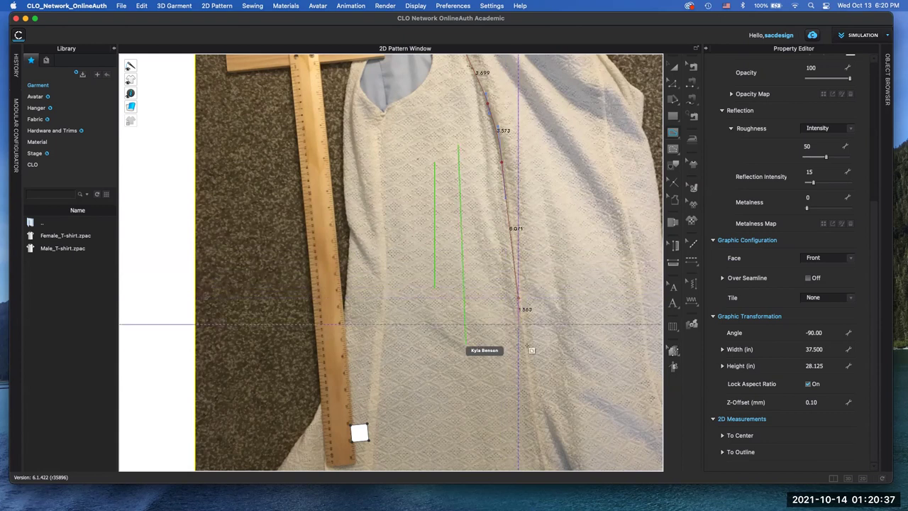
left_click(528, 384)
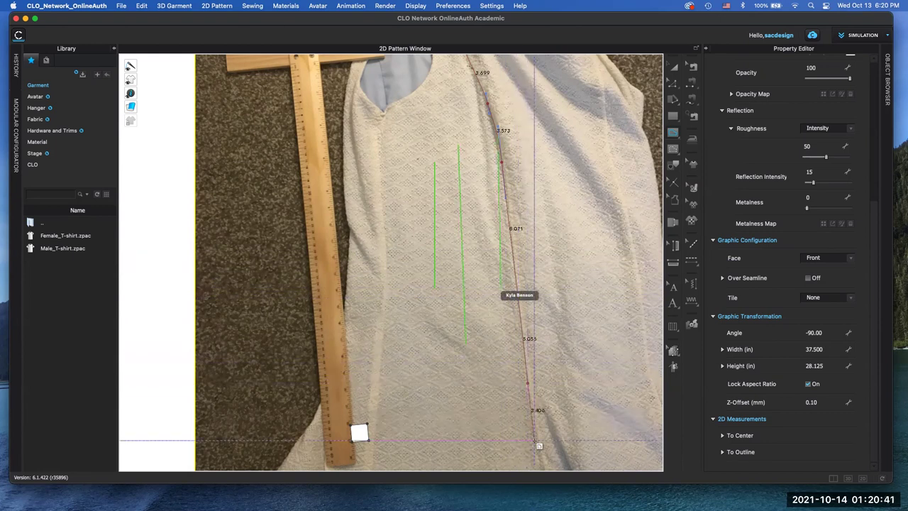
Extend the front seam edge down to the hem with two segments of about 6.14 and 4.04 in
scroll(539, 445, "down", 5)
scroll(490, 319, "right", 2)
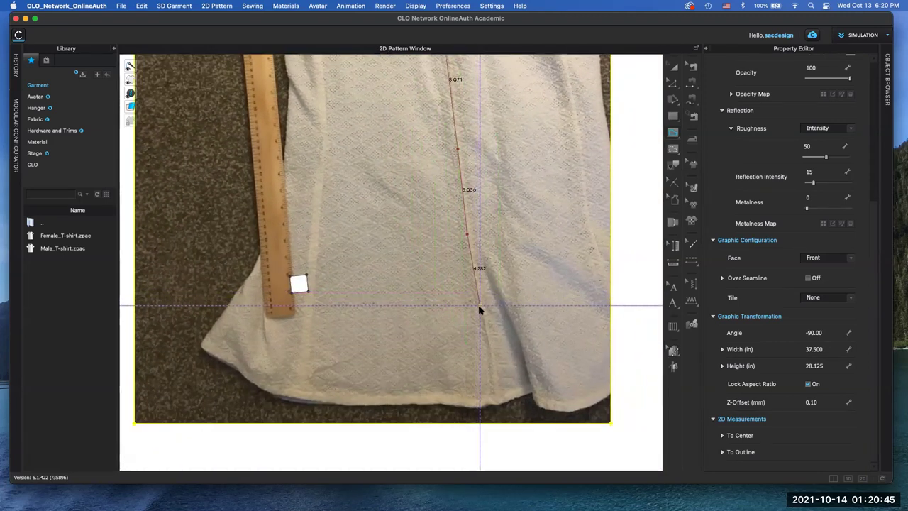
left_click(487, 337)
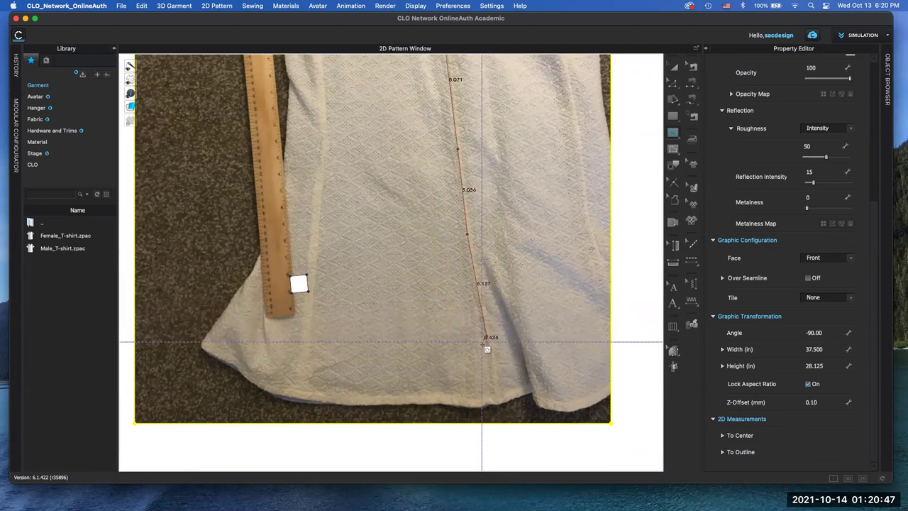
left_click(502, 410)
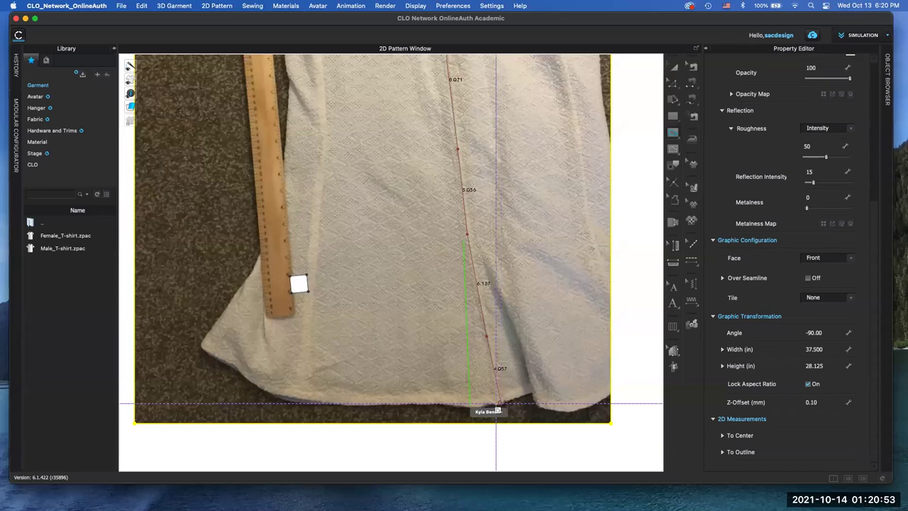
Draw the curved hem edge across to the side seam and make its end a corner so the next edge is straight
left_click(293, 399)
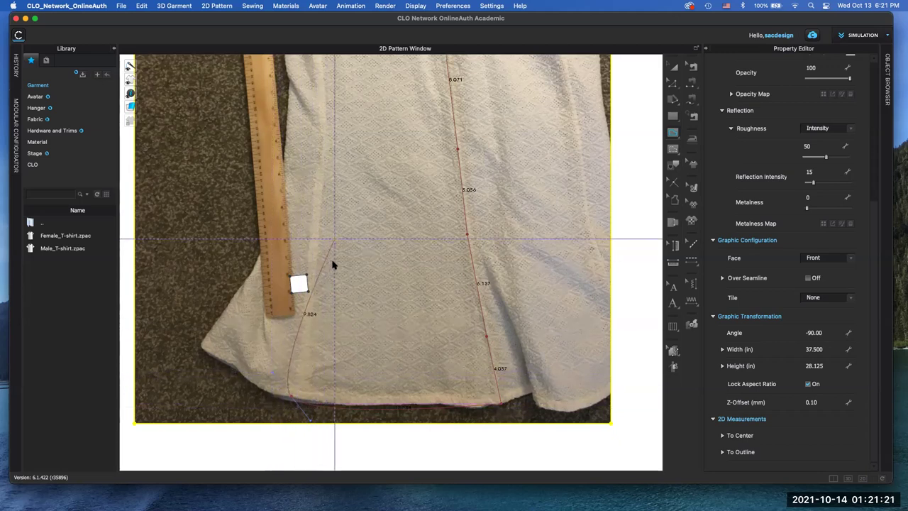
left_click(298, 400)
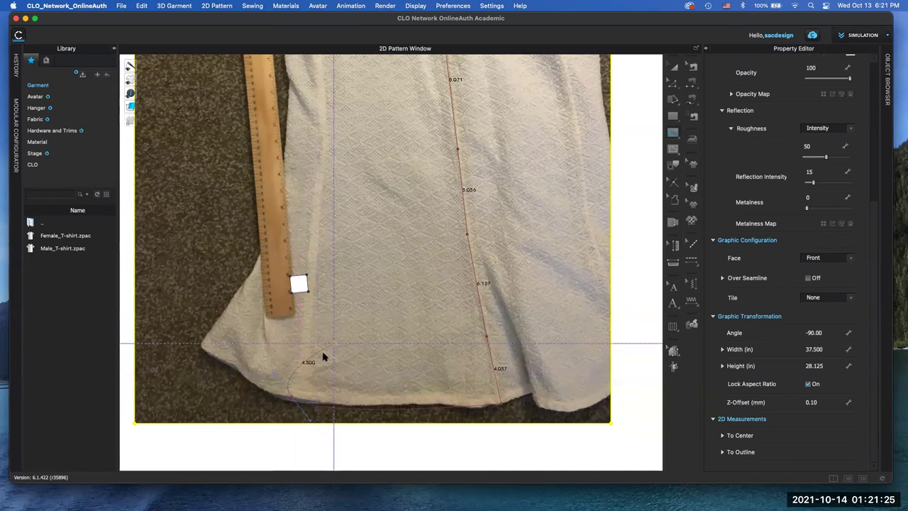
left_click(292, 399)
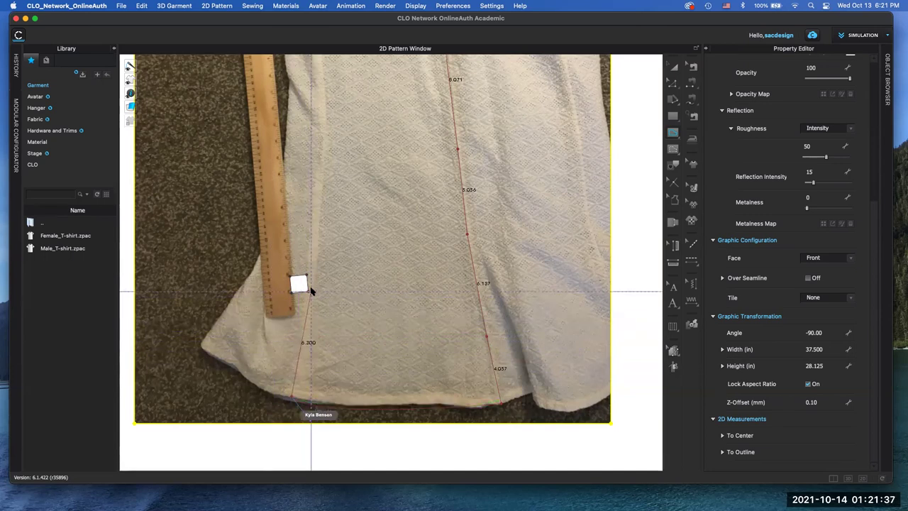
Trace the side seam from the hem up to the underarm with segments of about 9.85, 8.03 and 7.85 in
left_click(312, 229)
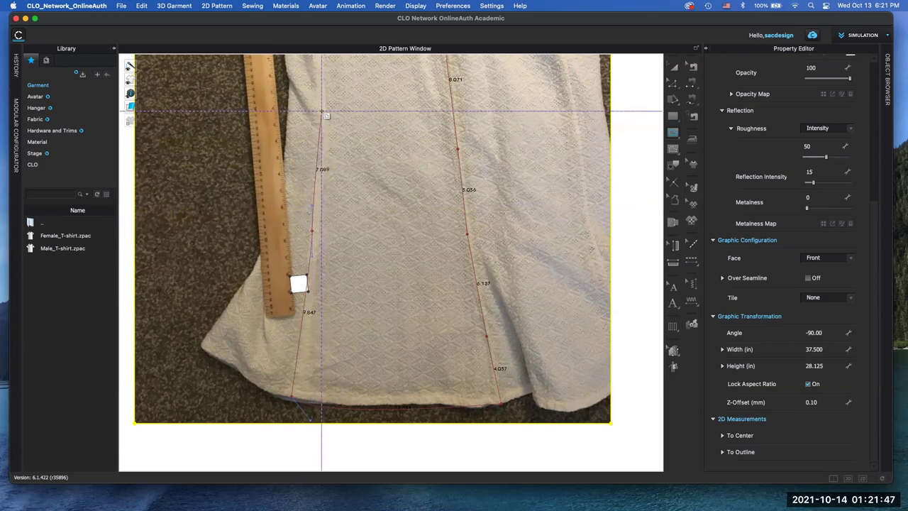
middle_click_drag(317, 195, 285, 409)
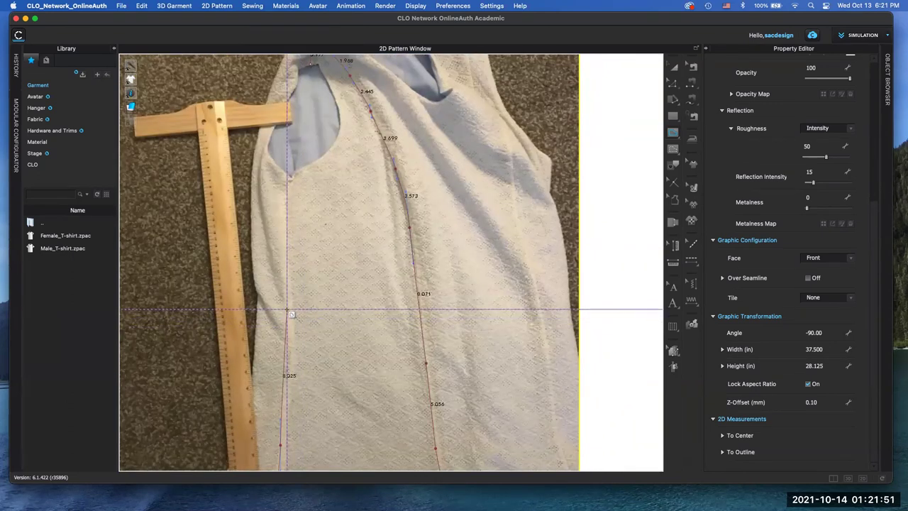
left_click(287, 310)
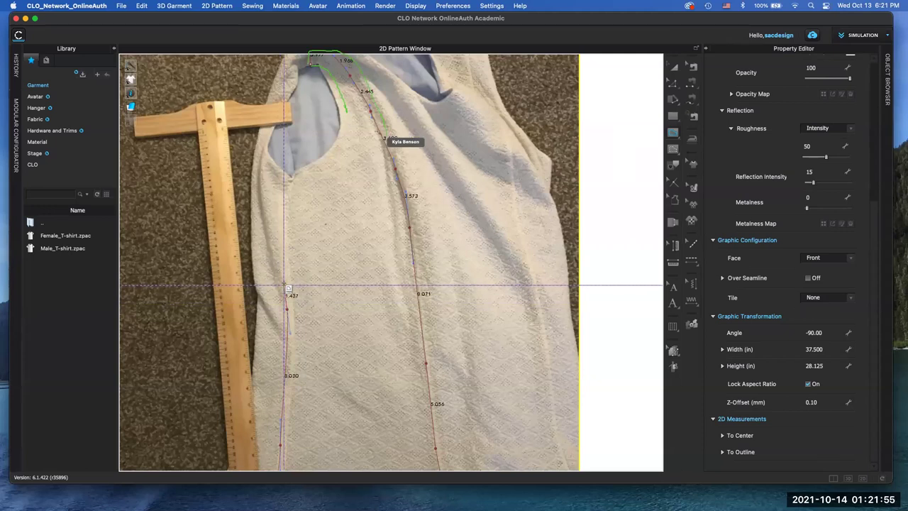
left_click(287, 176)
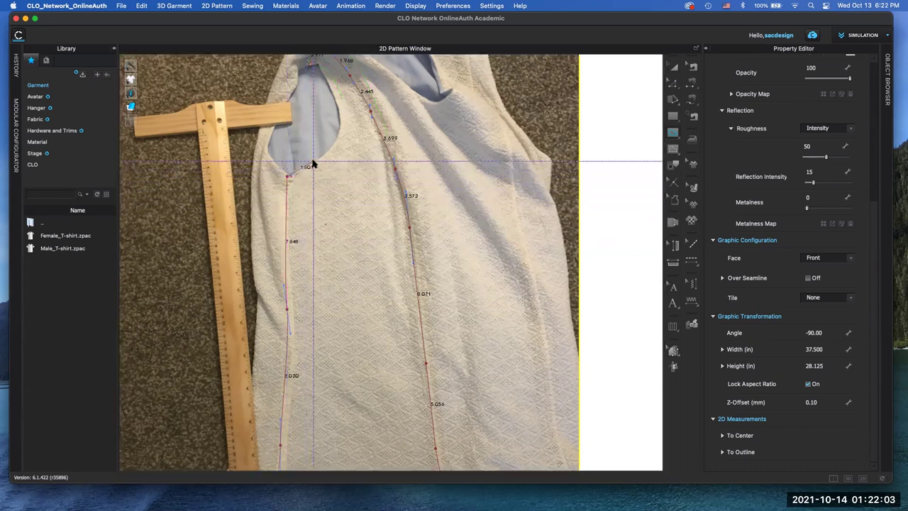
Trace the armhole curve from the underarm to the shoulder, close the outline, and nudge its shoulder-end corner slightly upward
left_click(320, 158)
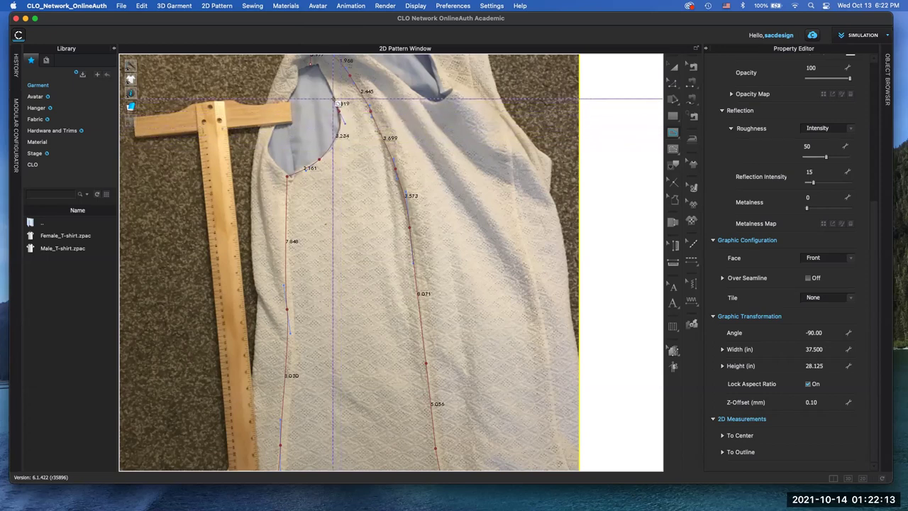
left_click(339, 103)
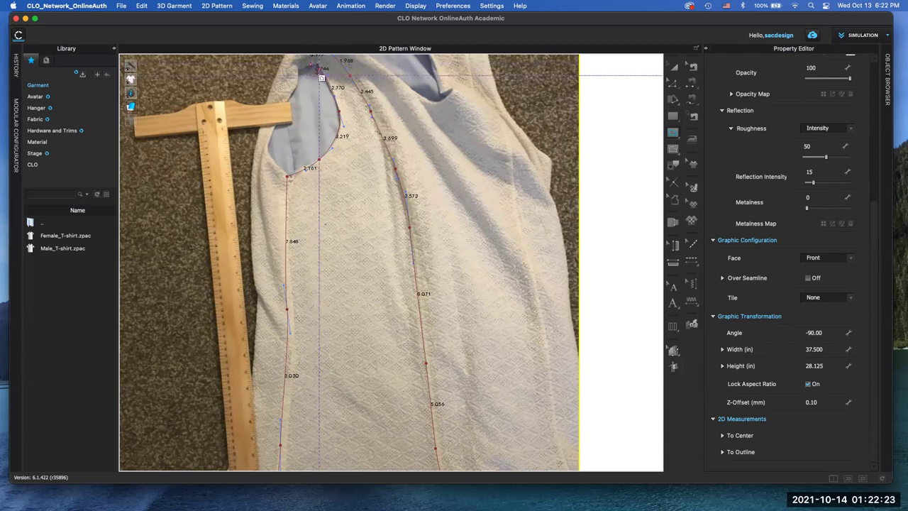
middle_click_drag(321, 77, 316, 174)
scroll(315, 174, "up", 10)
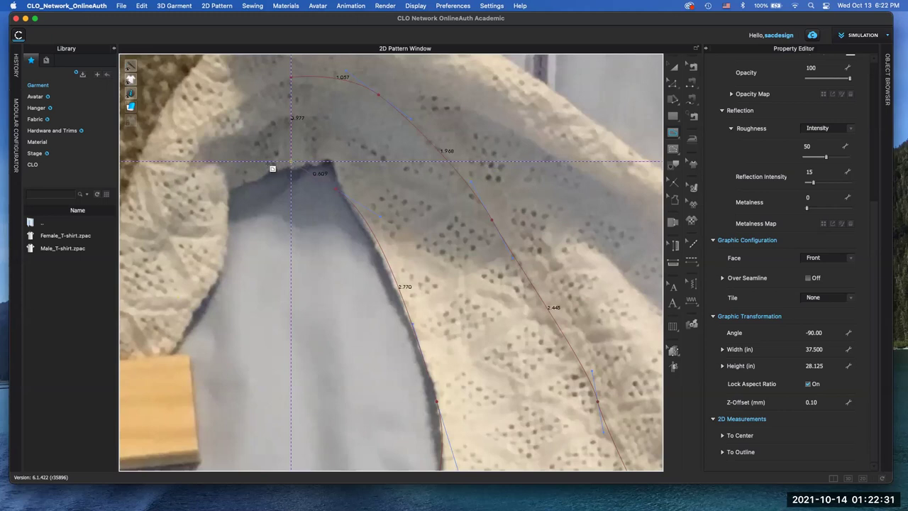
left_click(273, 168)
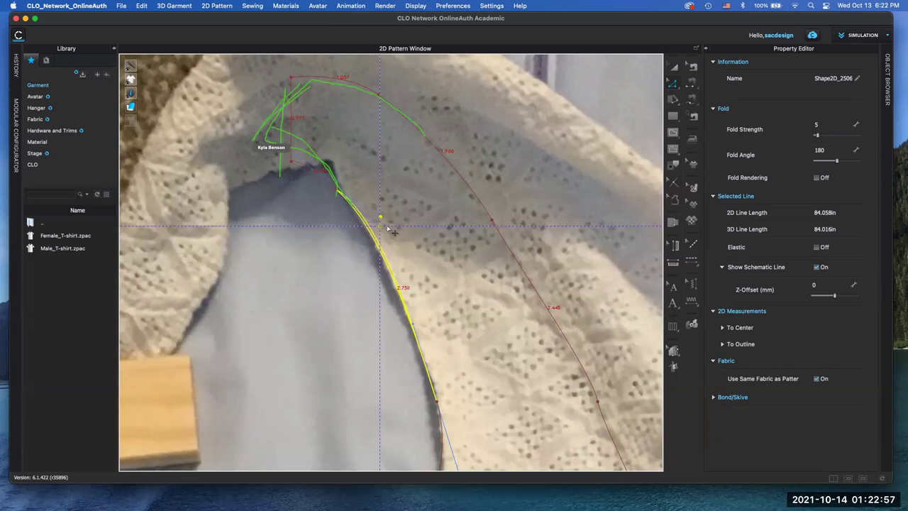
left_click(290, 162)
left_click_drag(291, 161, 293, 160)
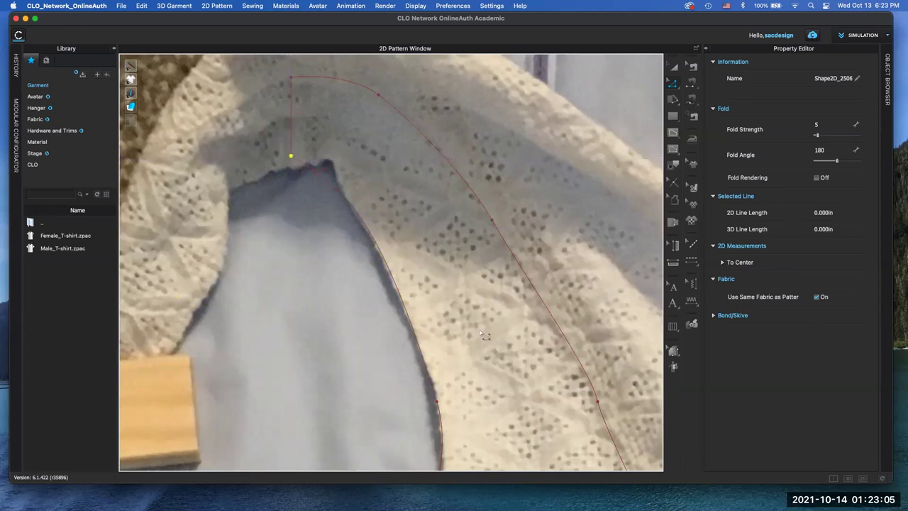
With the Trace tool, select the outline's segments along the upper front seam, shoulder, armhole and upper side seam
middle_click_drag(481, 325, 448, 174)
scroll(447, 175, "down", 3)
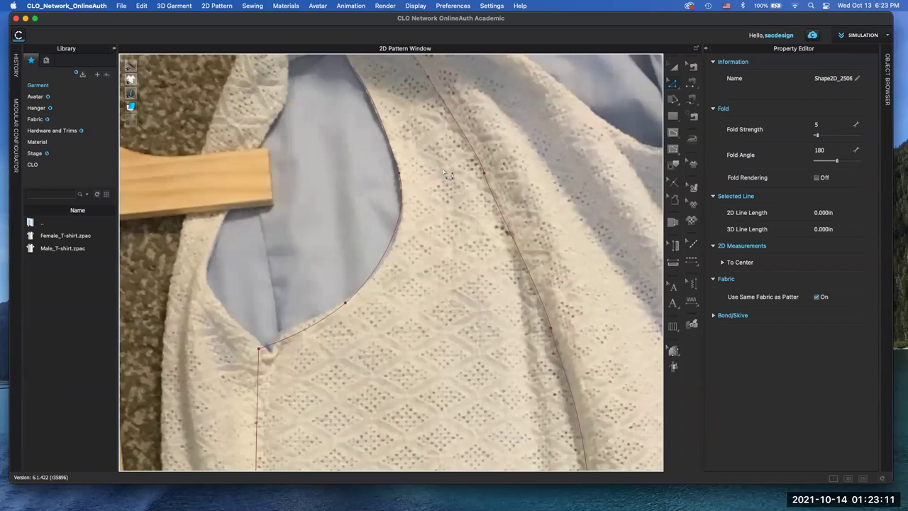
scroll(448, 174, "down", 2)
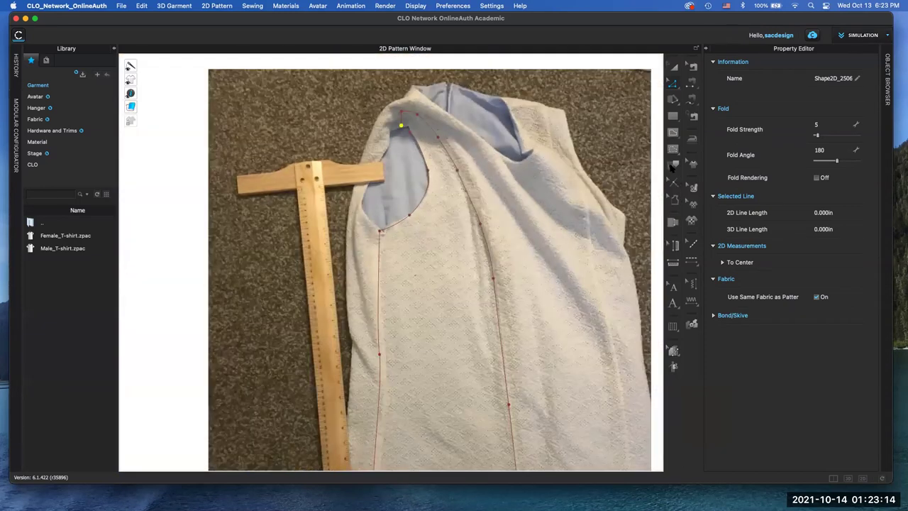
left_click(675, 165)
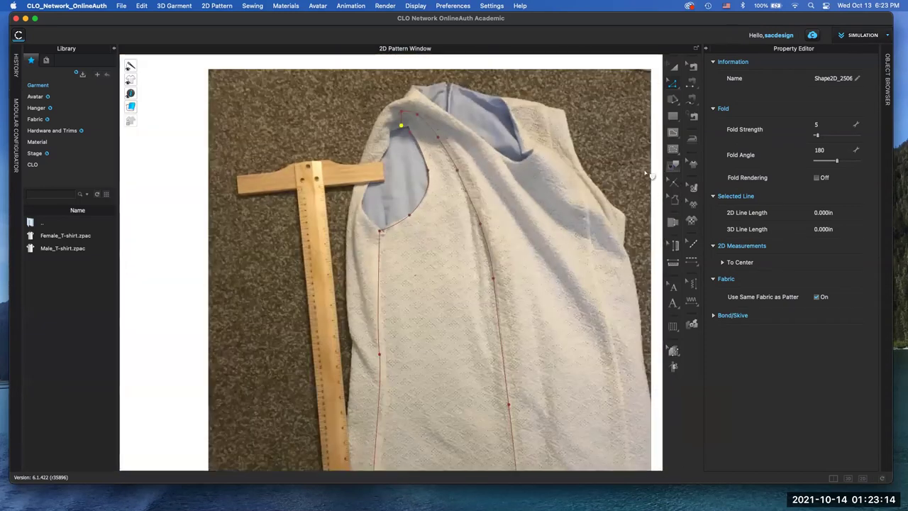
left_click(479, 217)
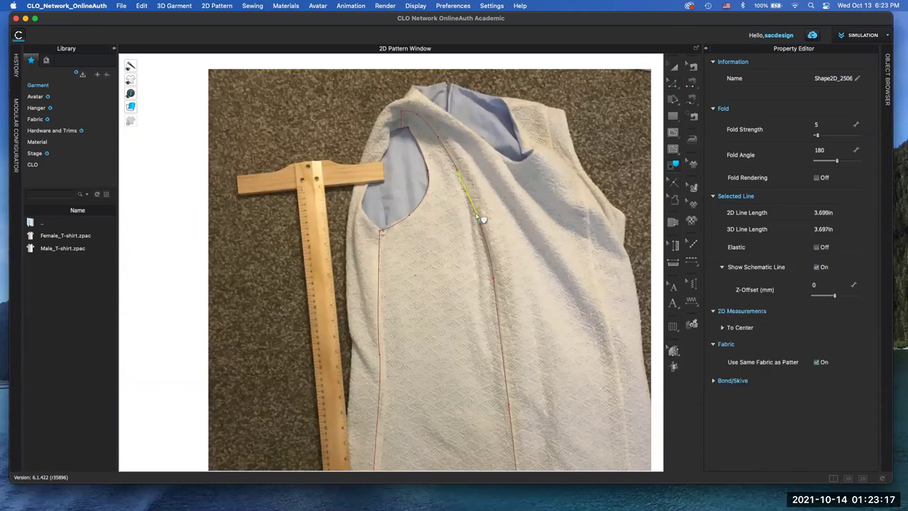
left_click(438, 133, "shift")
left_click(408, 124, "shift")
left_click(430, 162, "shift")
left_click(408, 223, "shift")
left_click(383, 229, "shift")
left_click(381, 256, "shift")
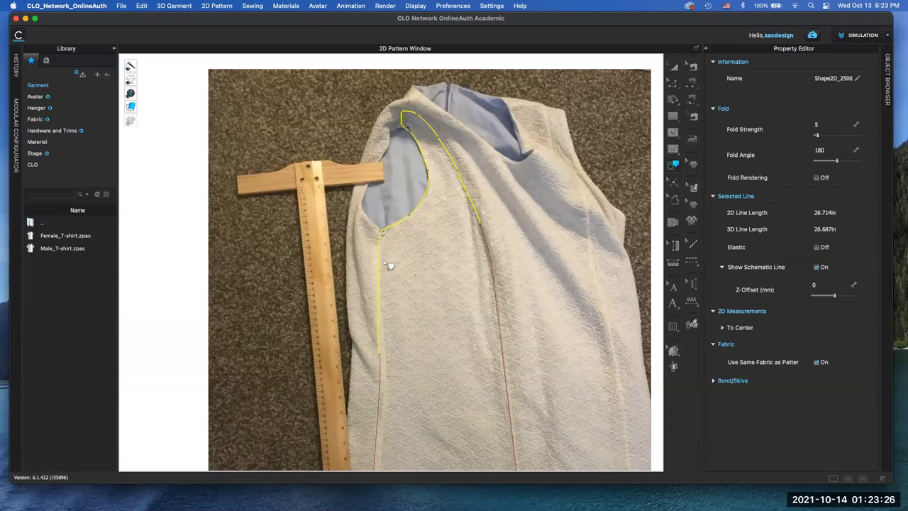
Extend the selection along the lower side seam, the hem and the remaining front seam so the whole outline is included
left_click(379, 398, "shift")
scroll(387, 395, "down", 5)
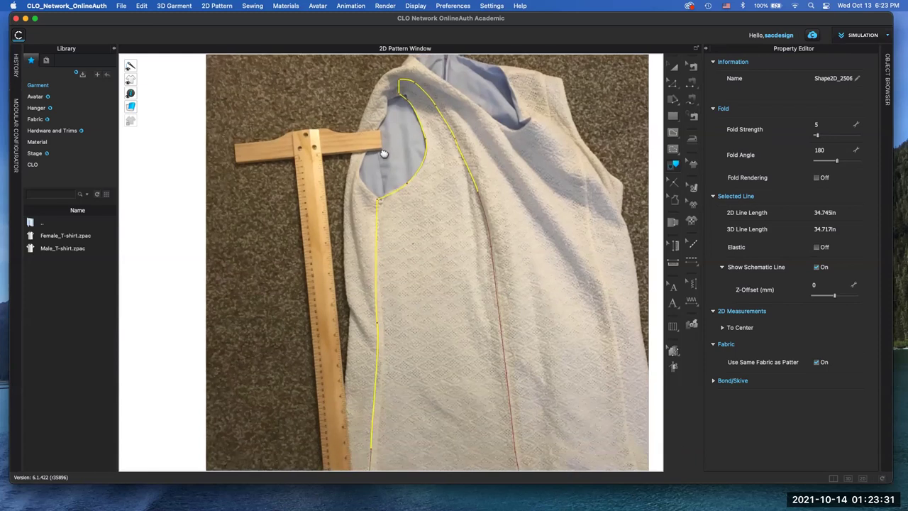
scroll(369, 265, "down", 10)
left_click(374, 266, "shift")
left_click(387, 414, "shift")
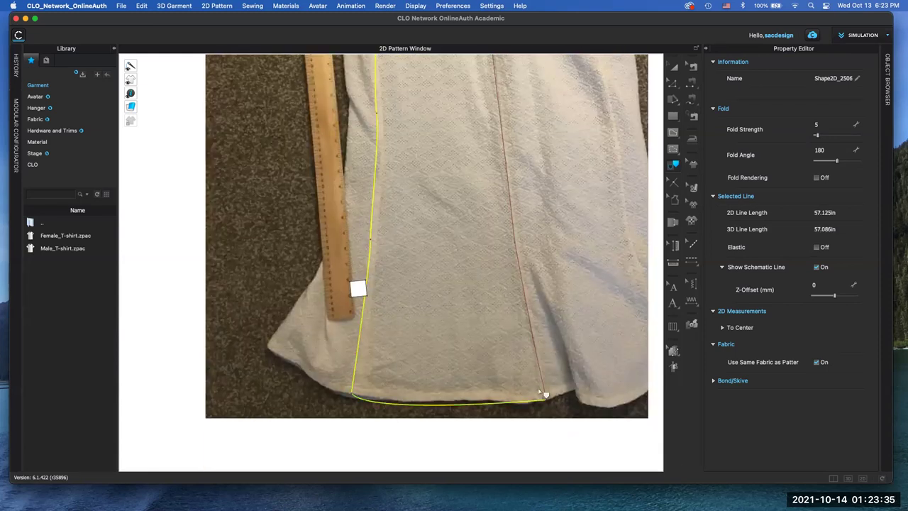
left_click(542, 374, "shift")
left_click(520, 261, "shift")
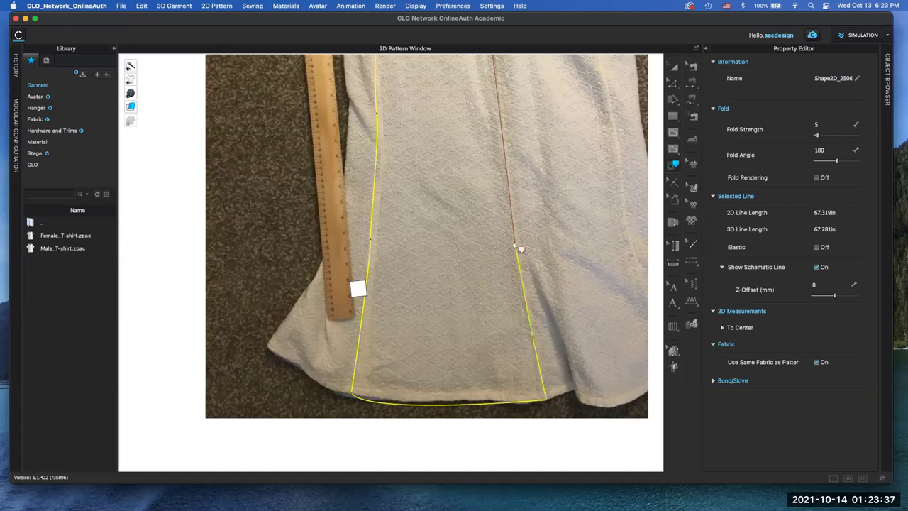
left_click(512, 210, "shift")
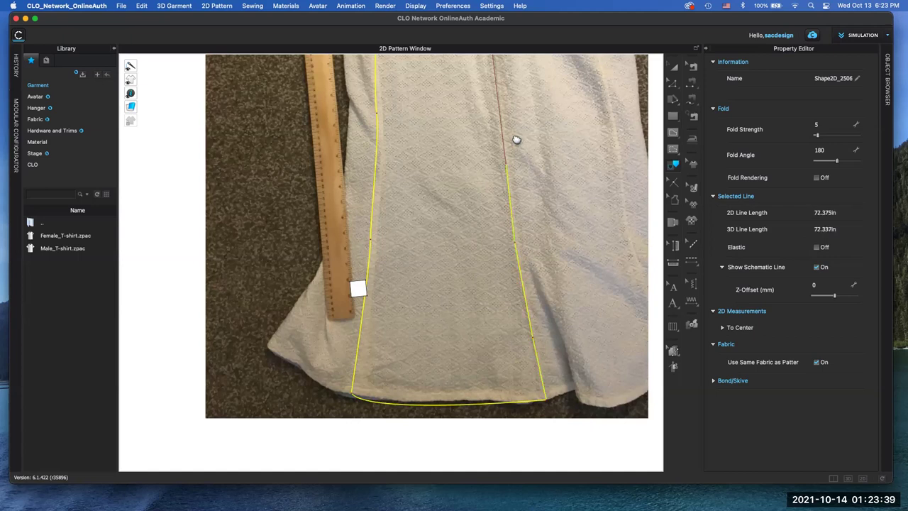
scroll(476, 387, "up", 5)
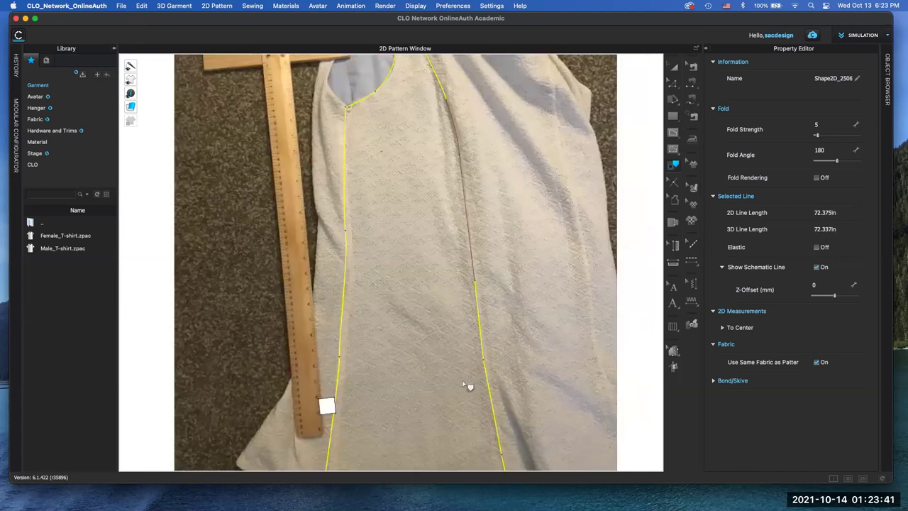
scroll(468, 383, "down", 3)
left_click(452, 266)
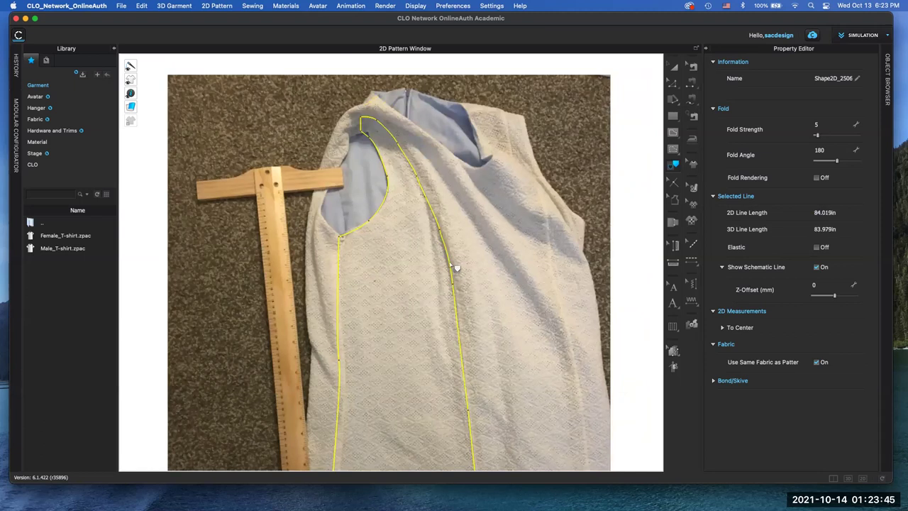
Trace the selected outline as a separate pattern and place the piece outside the background rectangle, on its left
right_click(450, 264)
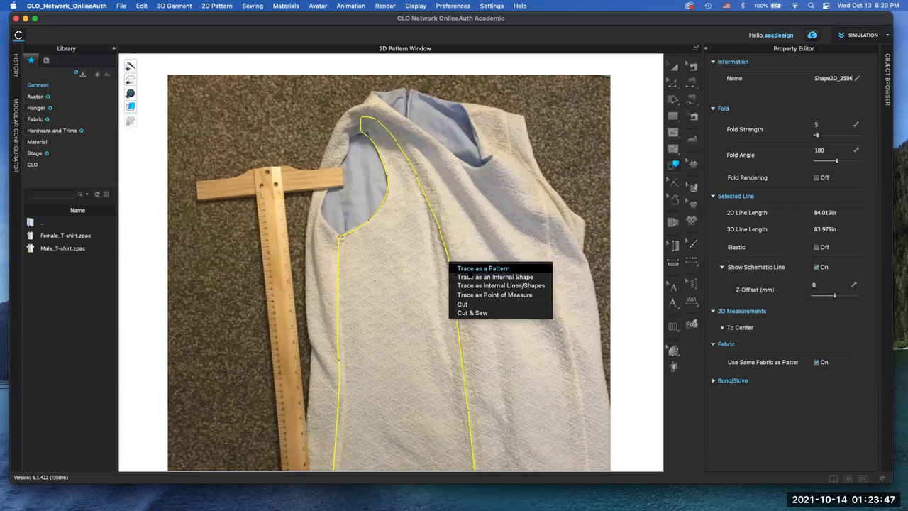
left_click(474, 276)
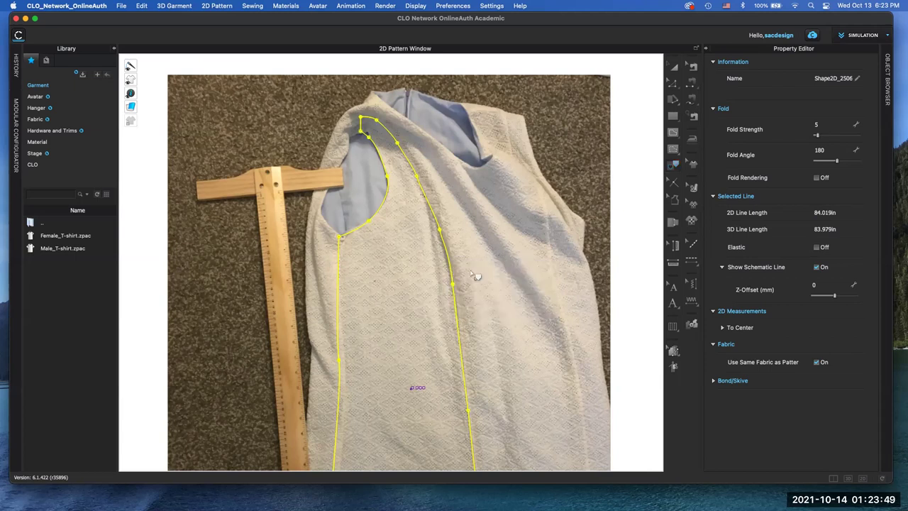
scroll(476, 275, "down", 5)
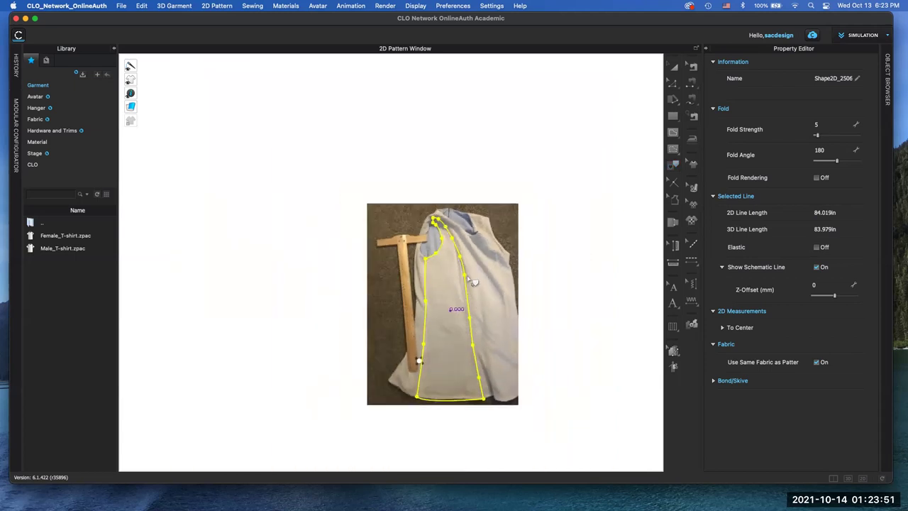
scroll(282, 265, "down", 5)
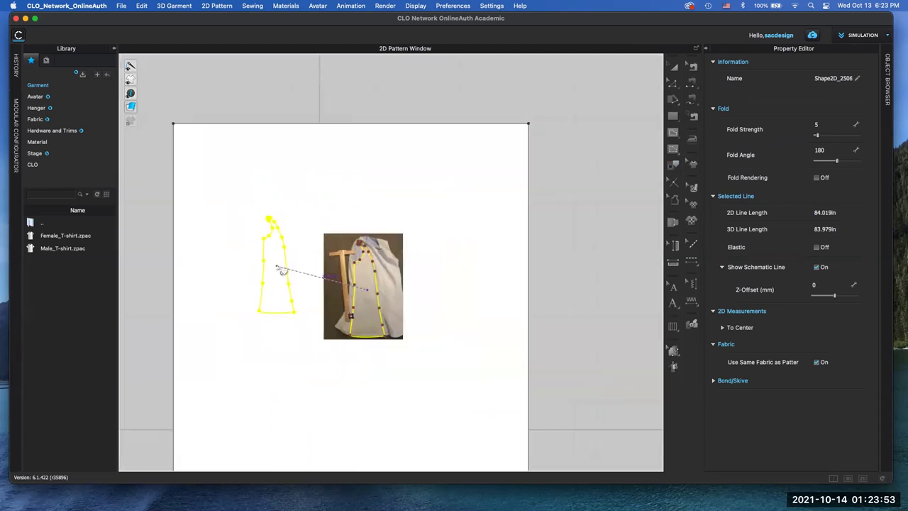
left_click_drag(221, 268, 171, 271)
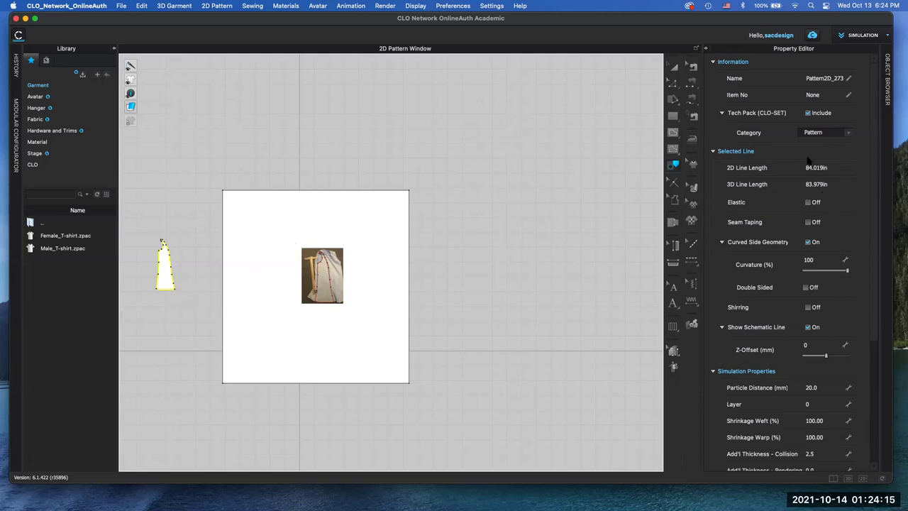
Rename the traced pattern piece as Left Side Panel
double_click(820, 78)
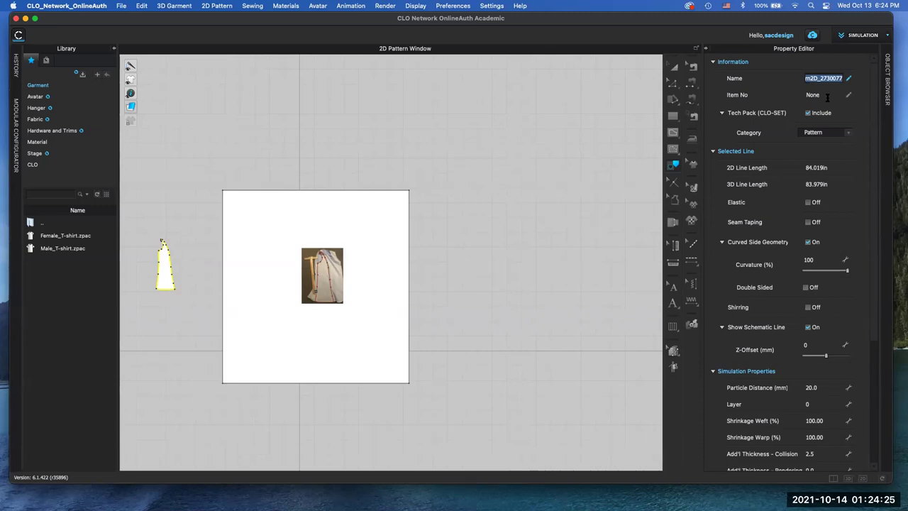
type("Left Side Pan")
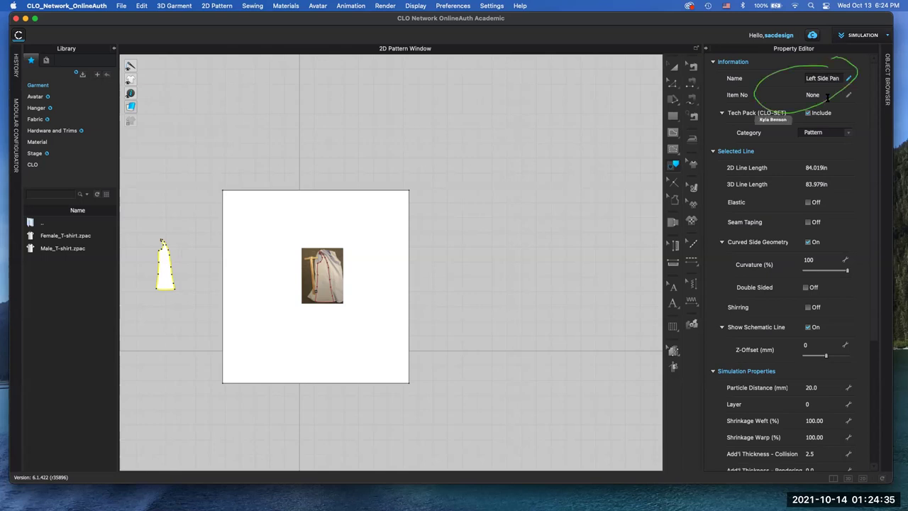
type("el")
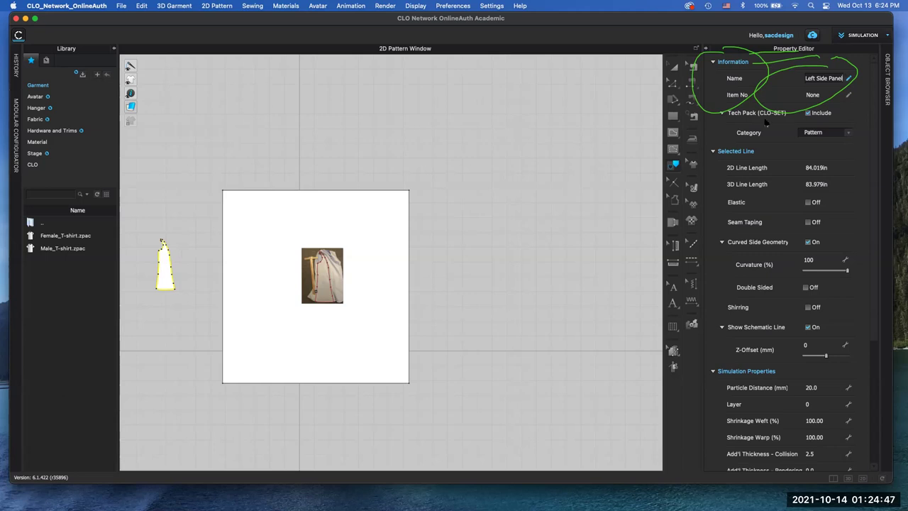
Preview a 1:1 snapshot of the 2D patterns with additional information shown, examine its pattern name options, and leave without saving
left_click(122, 7)
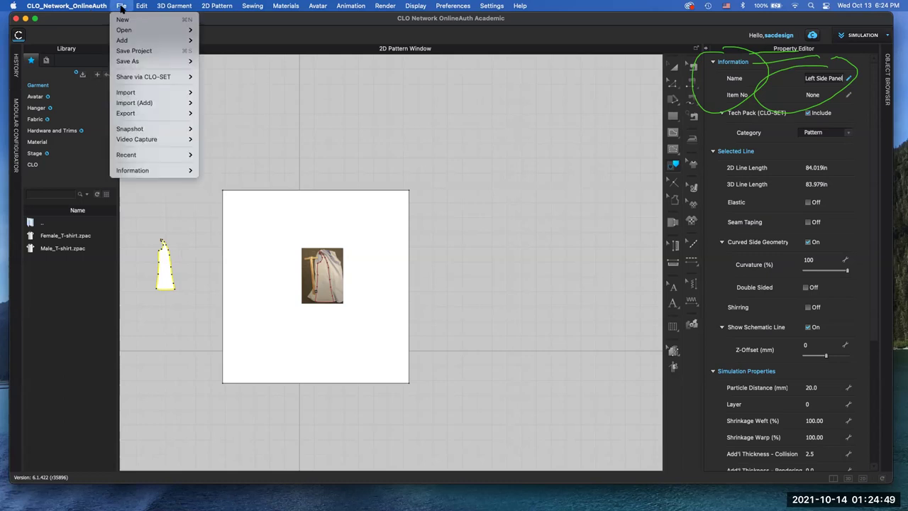
mouse_move(135, 130)
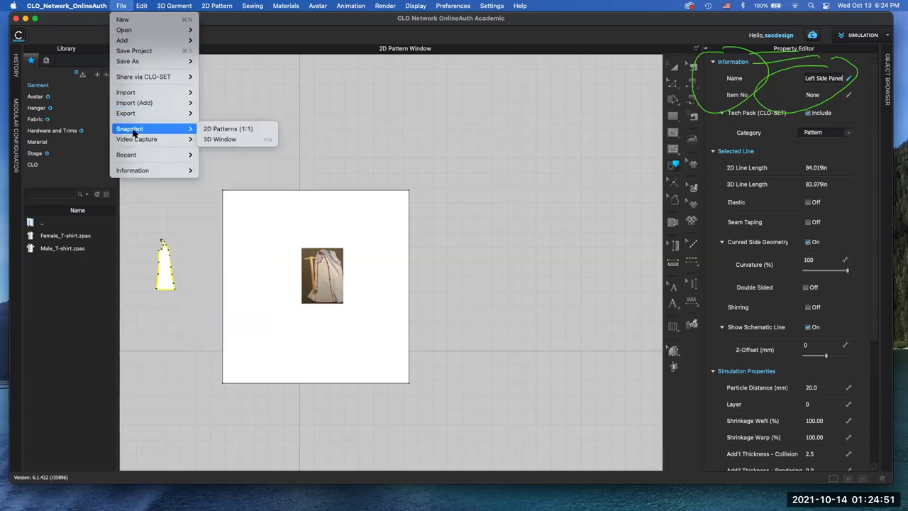
left_click(213, 130)
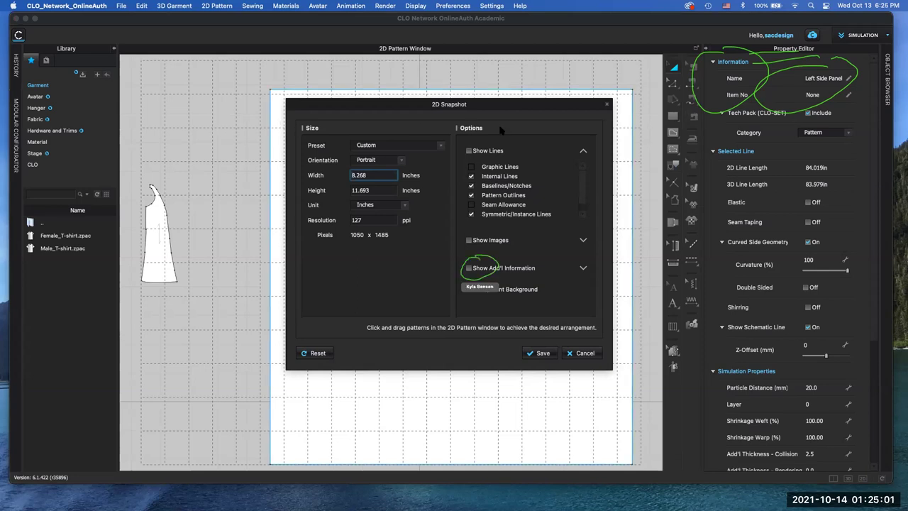
left_click(469, 269)
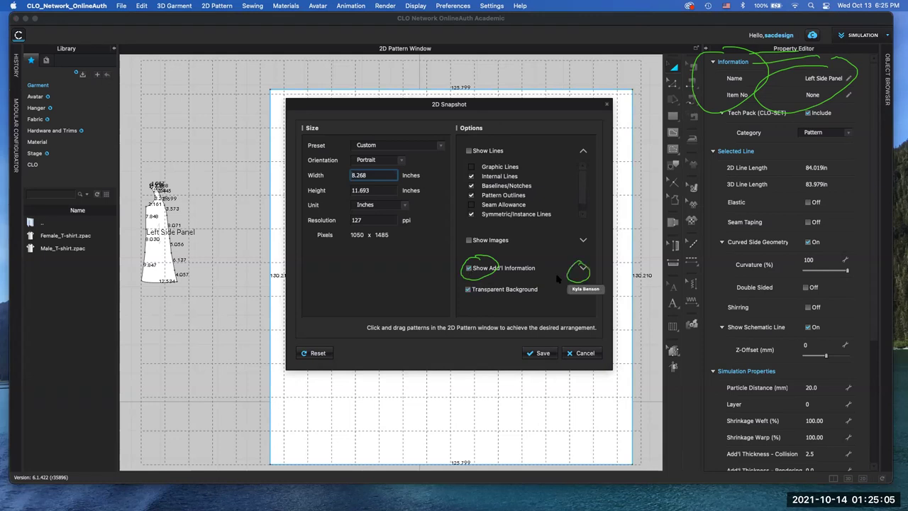
left_click(582, 269)
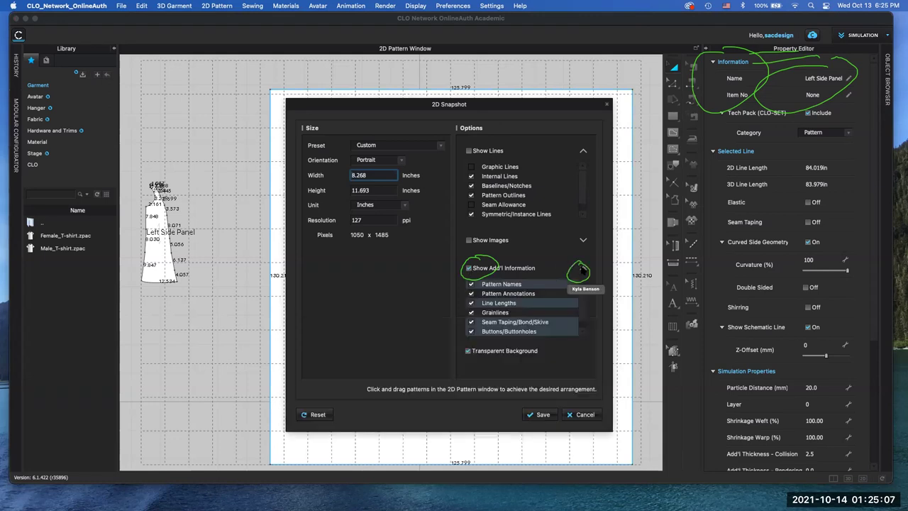
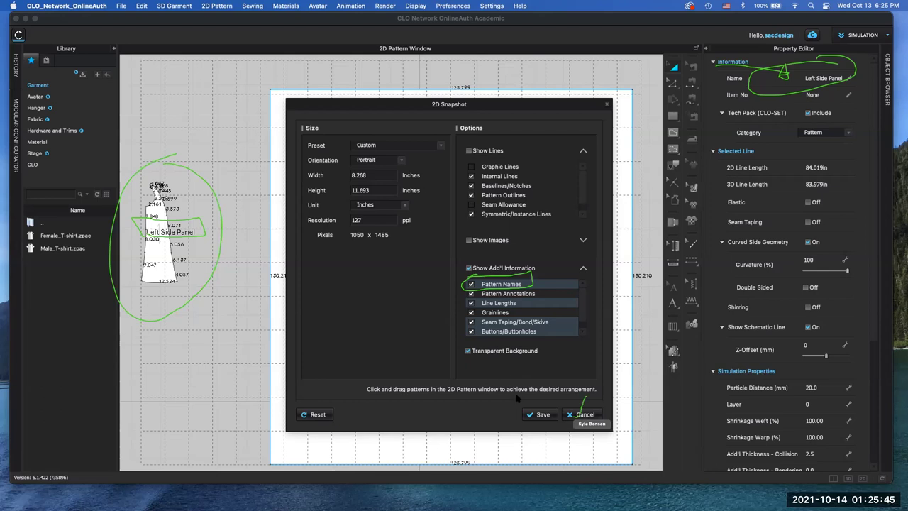
left_click(582, 415)
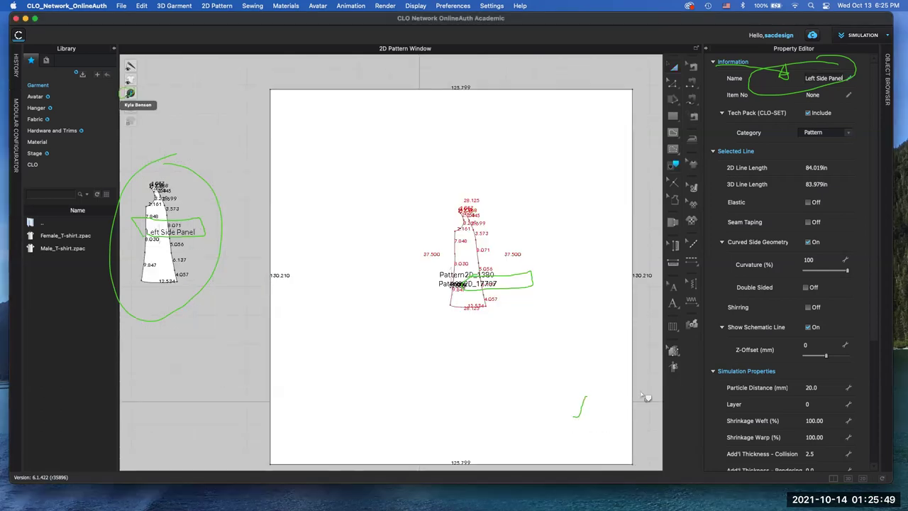
Switch to the Knock Off Pattern discussion in Safari and read its numbered instructions, posting requirements and deadlines
mouse_move(142, 98)
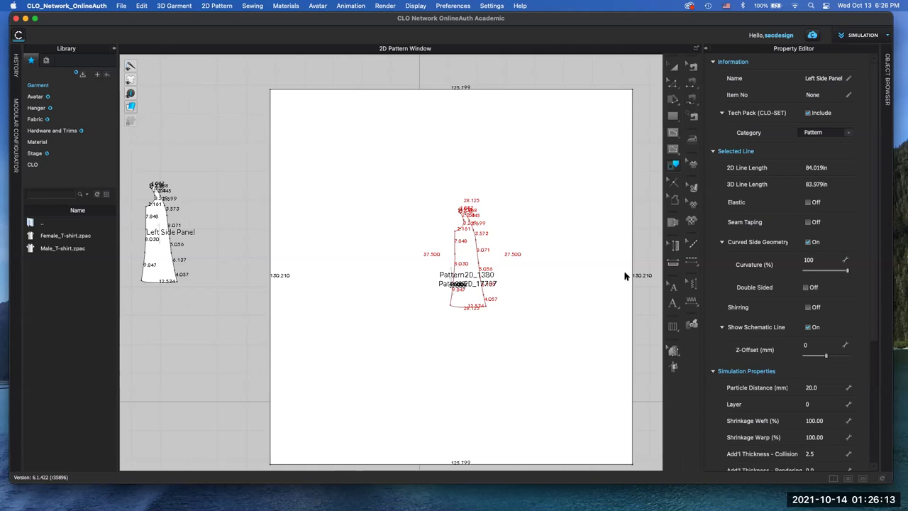
left_click_drag(612, 14, 622, 86)
left_click(579, 31)
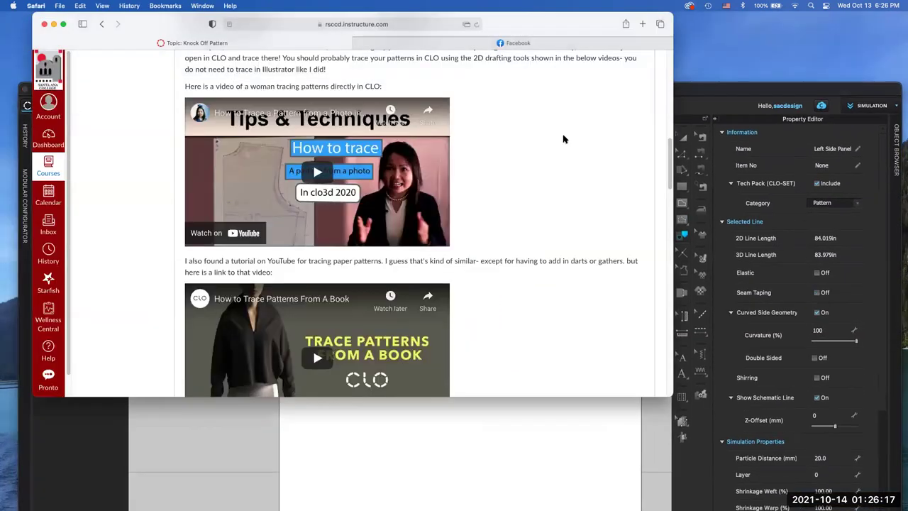
scroll(564, 139, "down", 15)
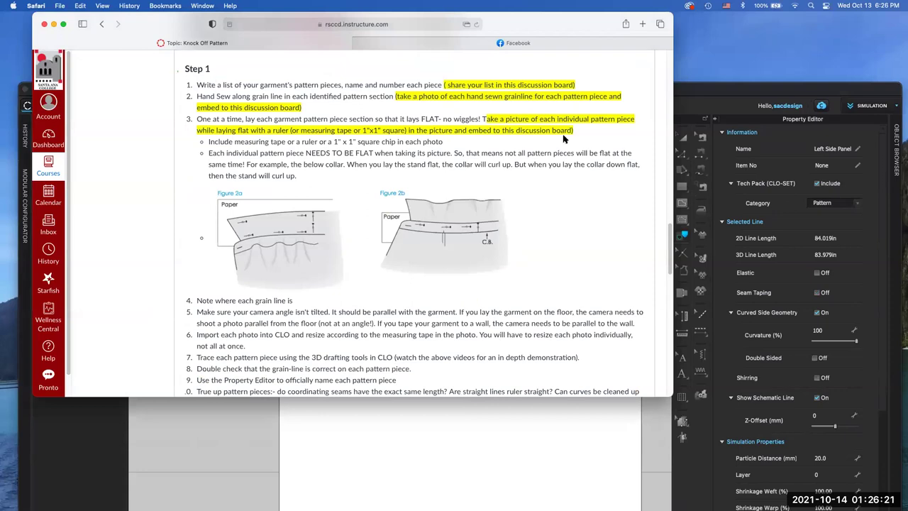
scroll(564, 138, "down", 1)
scroll(564, 138, "down", 3)
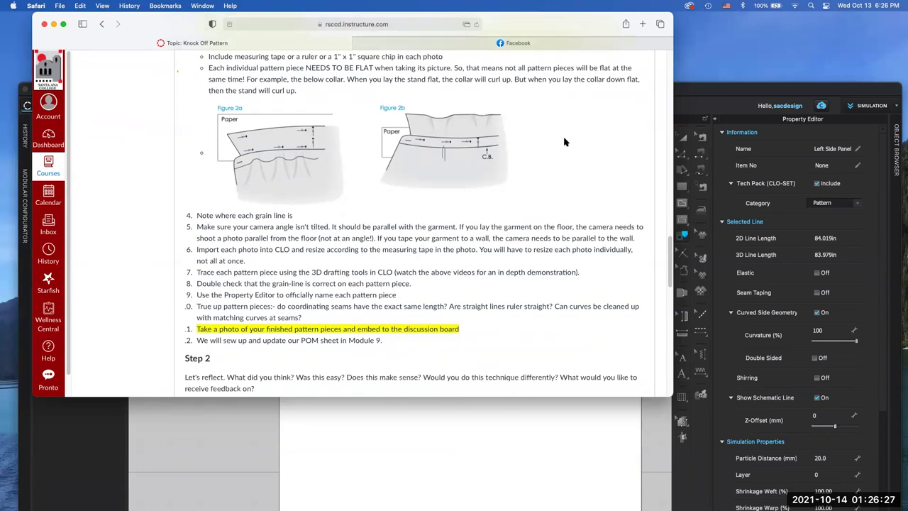
scroll(564, 142, "down", 1)
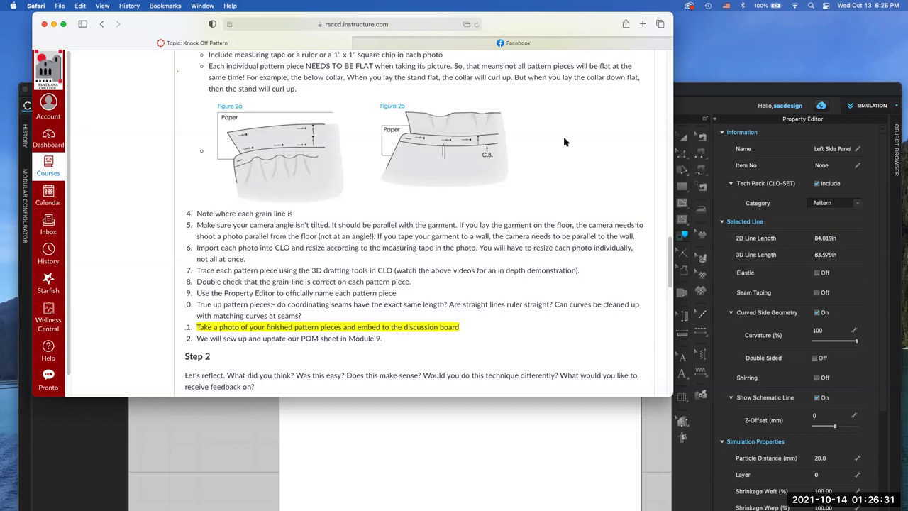
scroll(565, 142, "down", 5)
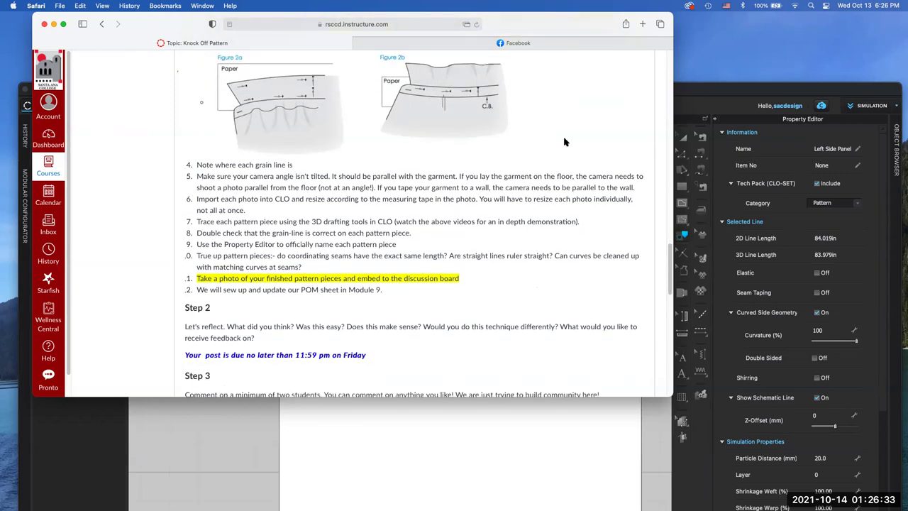
scroll(565, 142, "down", 15)
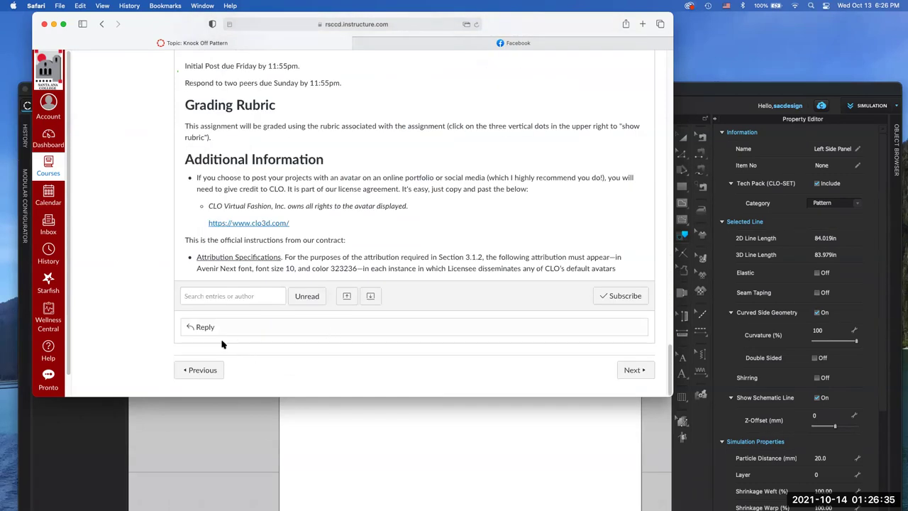
Open the preceding course discussion, POM- Point of Measurement Sheet, and review its measuring steps and posting deadlines
left_click(196, 369)
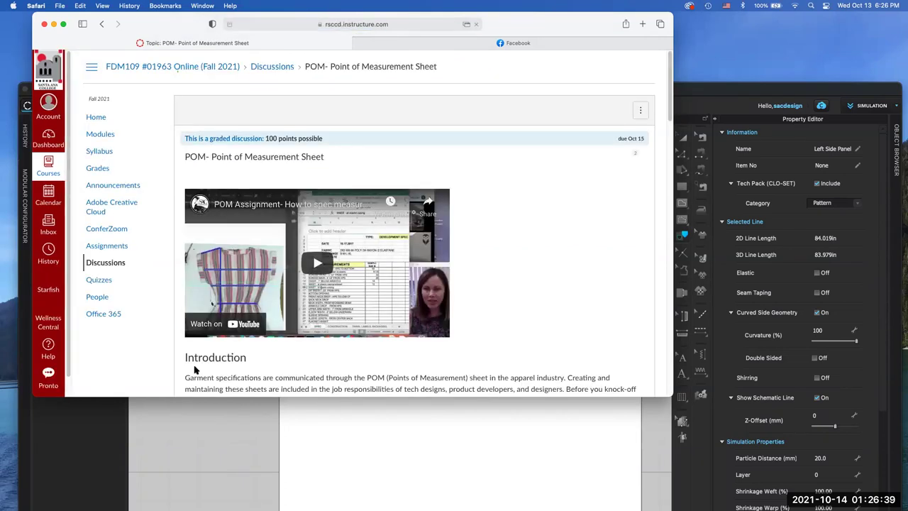
scroll(618, 298, "down", 5)
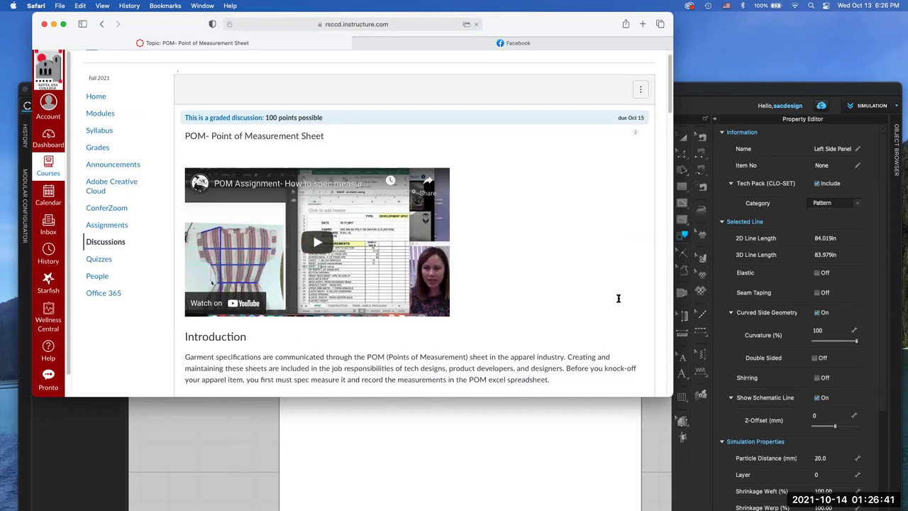
scroll(619, 298, "down", 15)
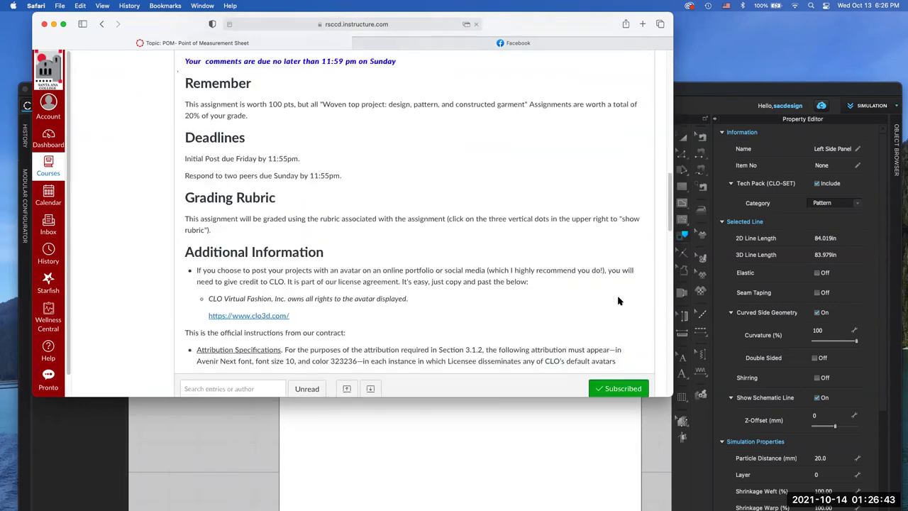
scroll(619, 301, "up", 3)
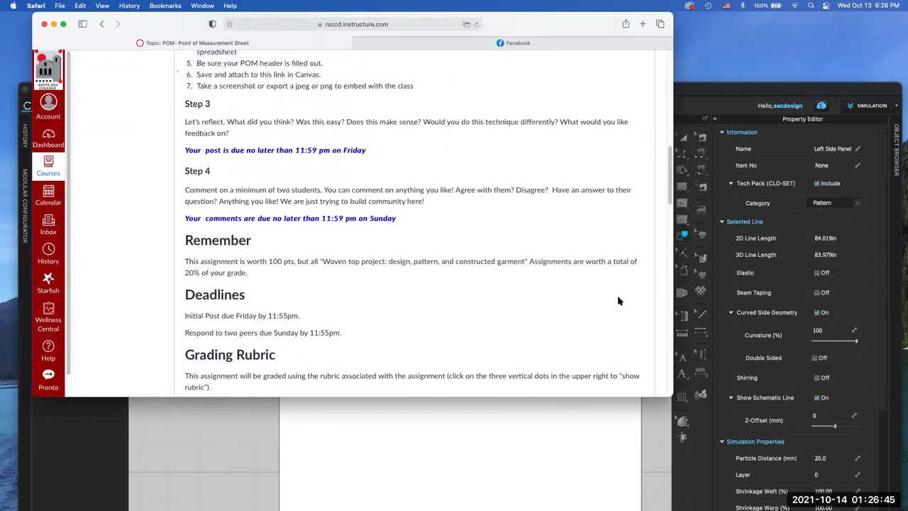
scroll(619, 300, "up", 4)
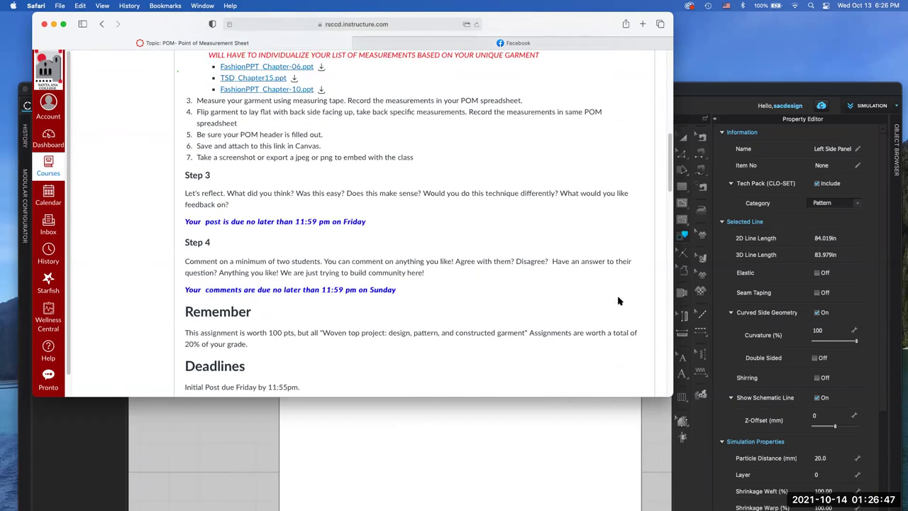
scroll(619, 300, "up", 2)
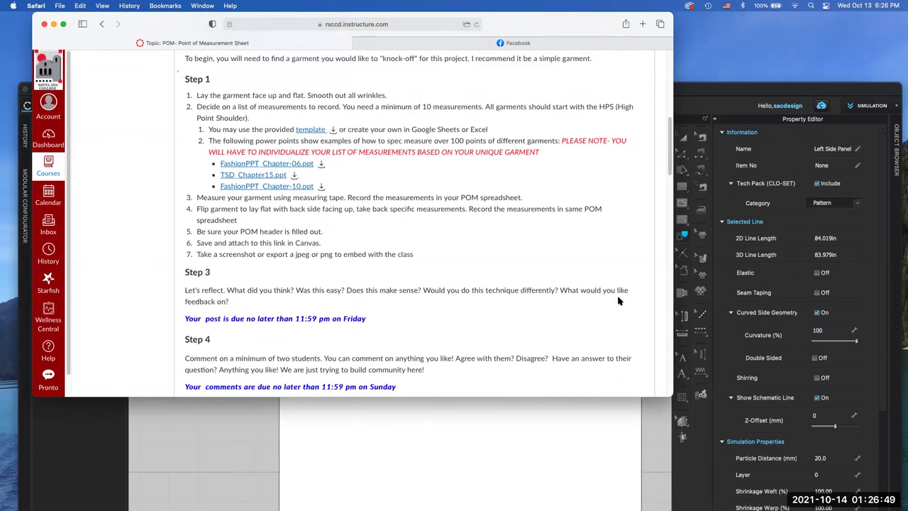
Return to the Knock Off Pattern discussion and review its pattern piece instructions, deadlines and the darts demonstration section
scroll(618, 301, "down", 20)
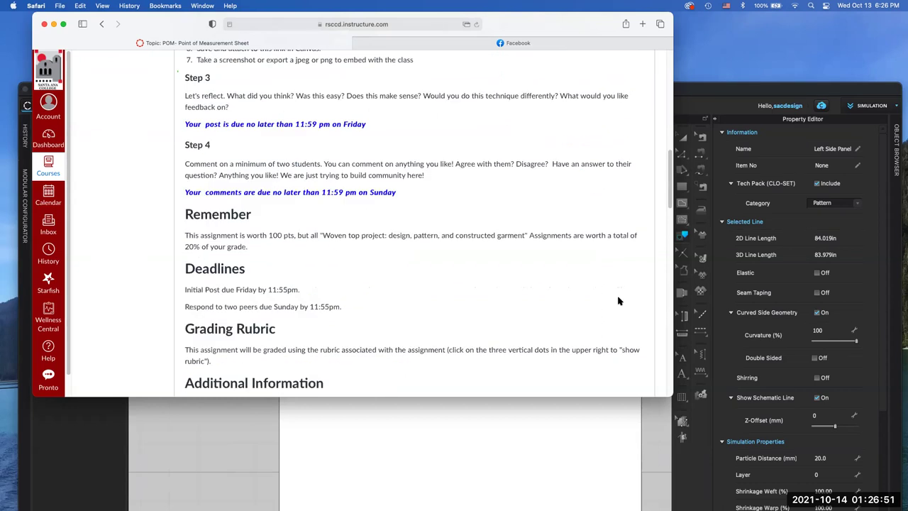
left_click(634, 370)
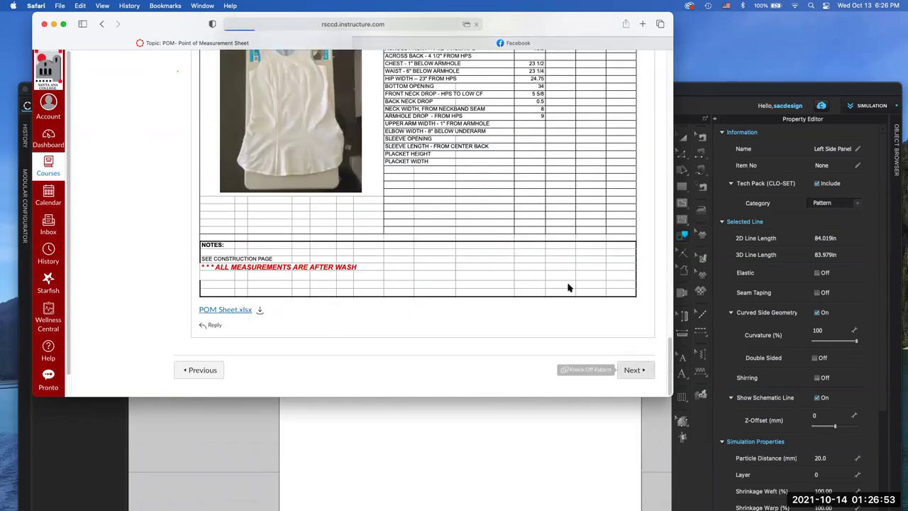
scroll(576, 276, "down", 5)
scroll(575, 277, "down", 20)
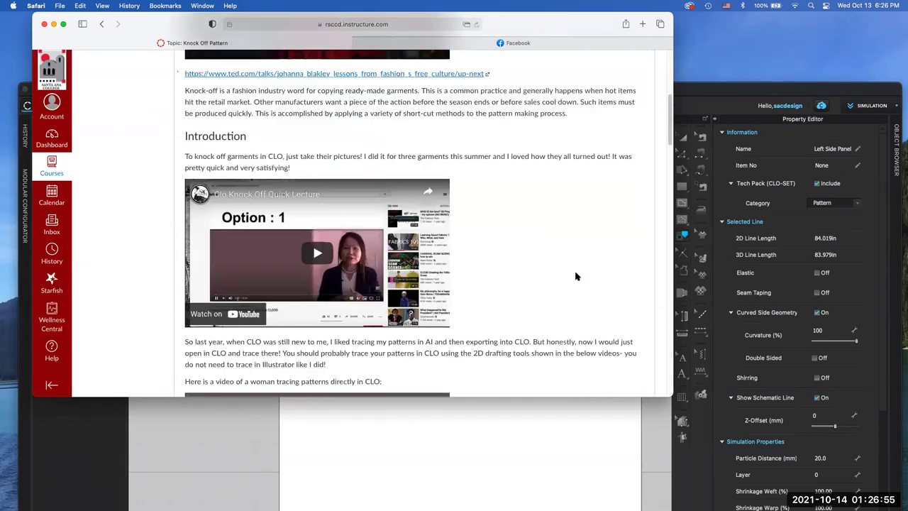
scroll(576, 276, "down", 3)
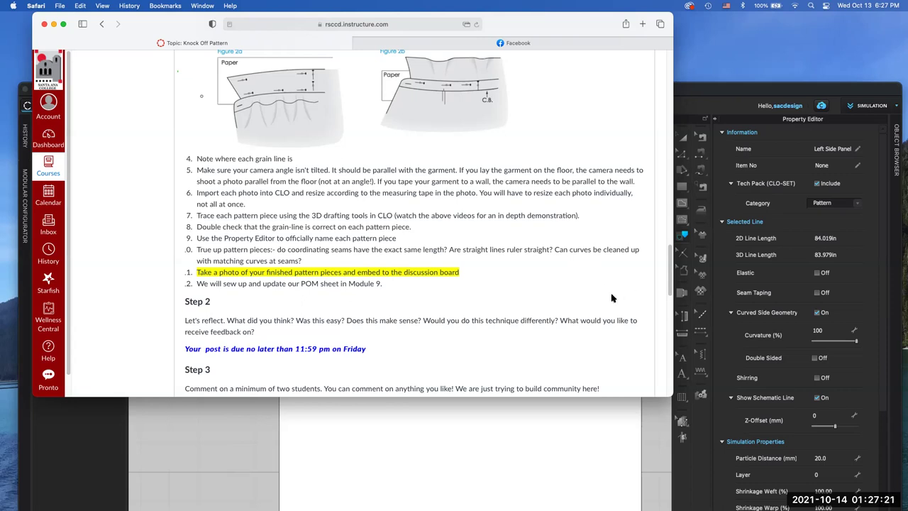
scroll(613, 298, "down", 3)
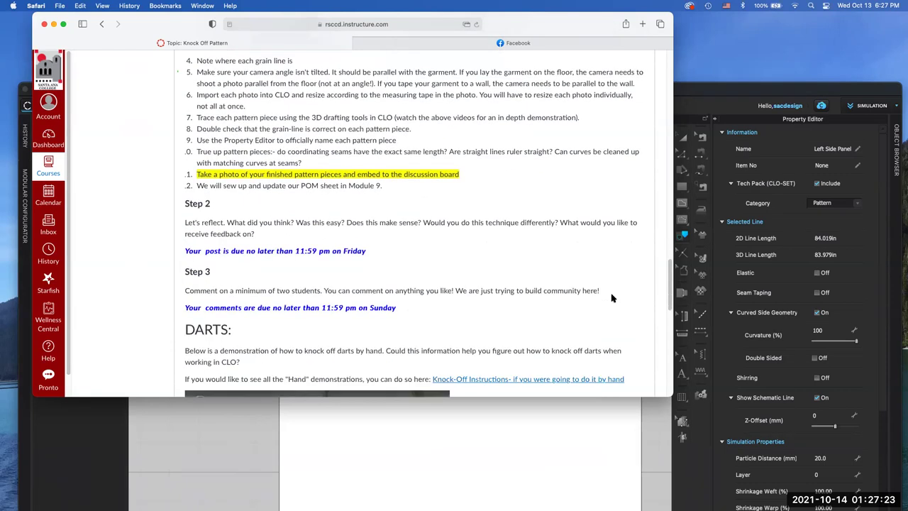
scroll(612, 298, "down", 3)
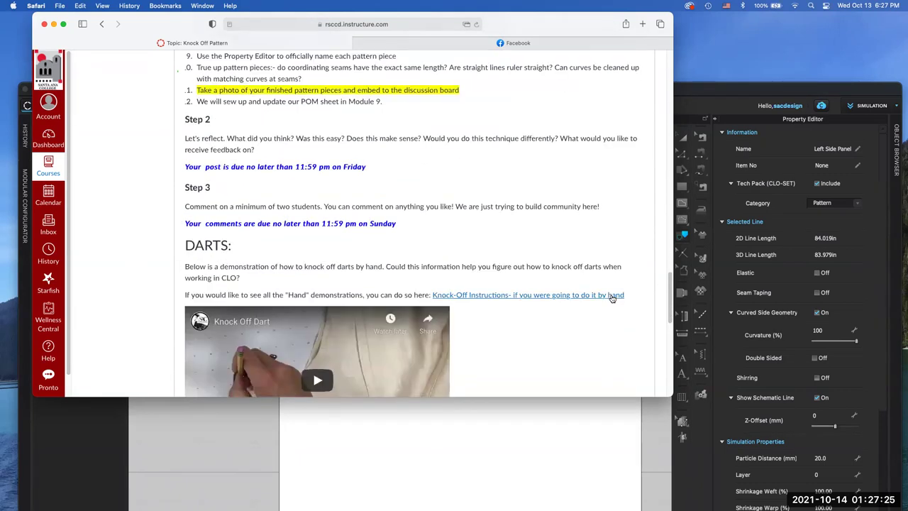
scroll(612, 298, "down", 5)
scroll(613, 298, "up", 10)
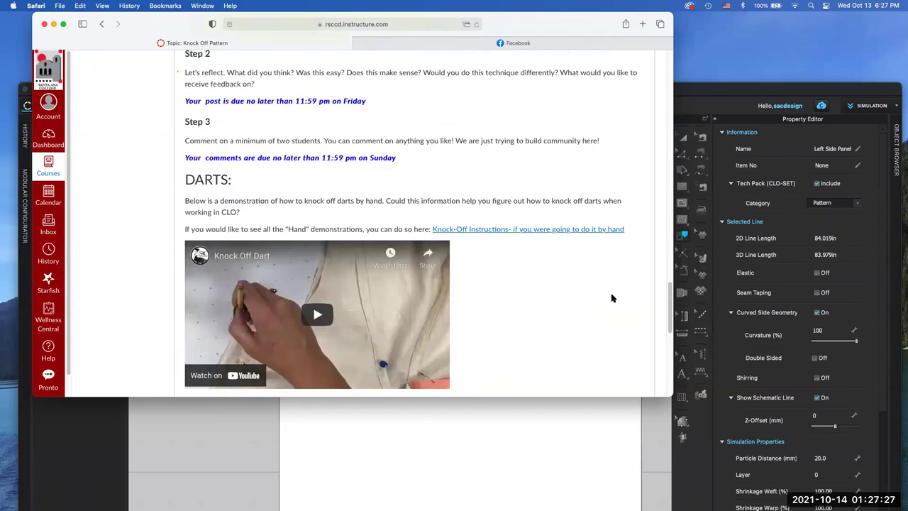
scroll(612, 298, "up", 4)
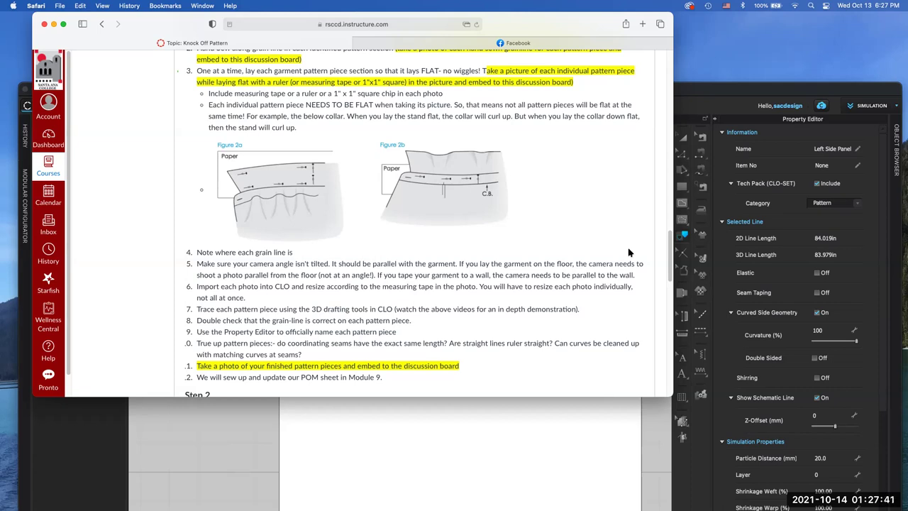
Switch back to CLO, examine the 2D Snapshot options for pattern names and line lengths, and leave without saving
left_click(696, 96)
left_click_drag(669, 92, 669, 30)
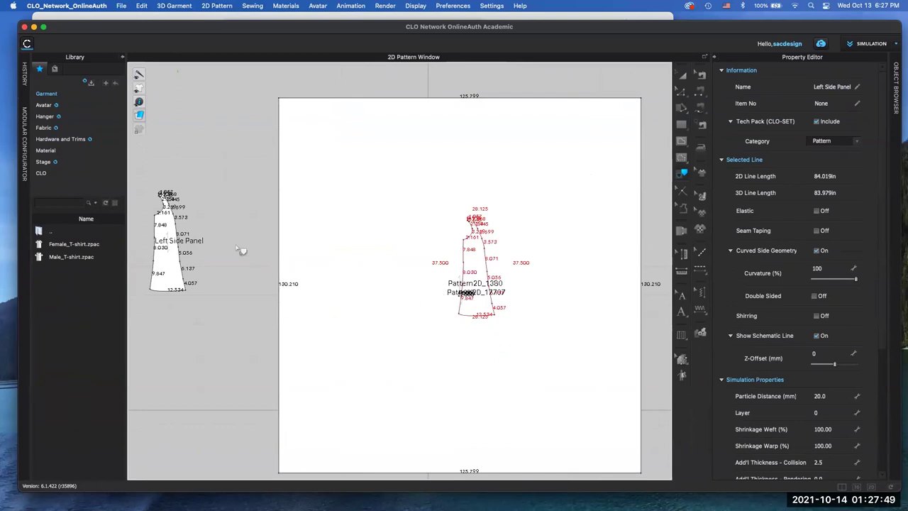
left_click(120, 6)
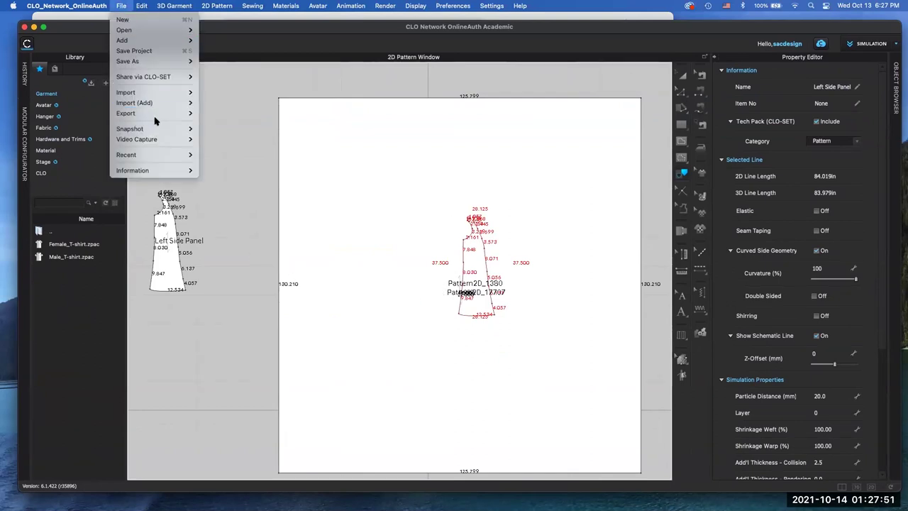
left_click(205, 130)
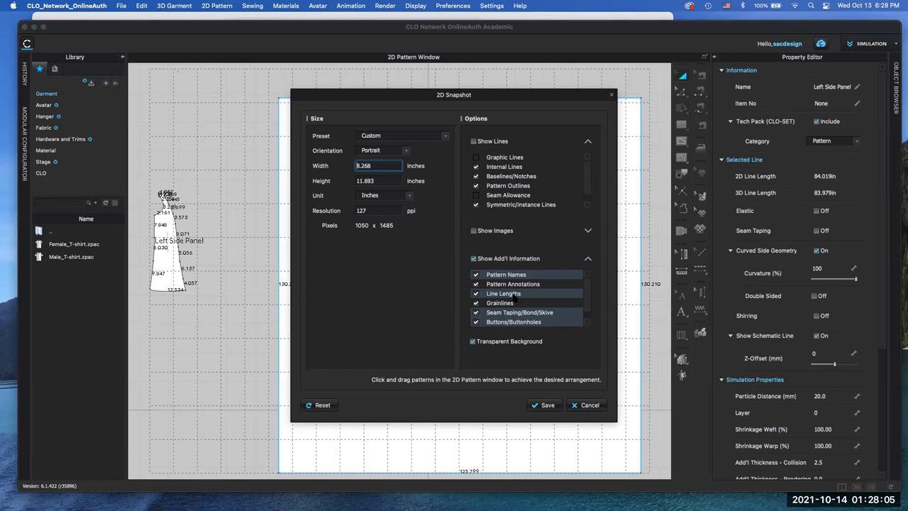
left_click(590, 406)
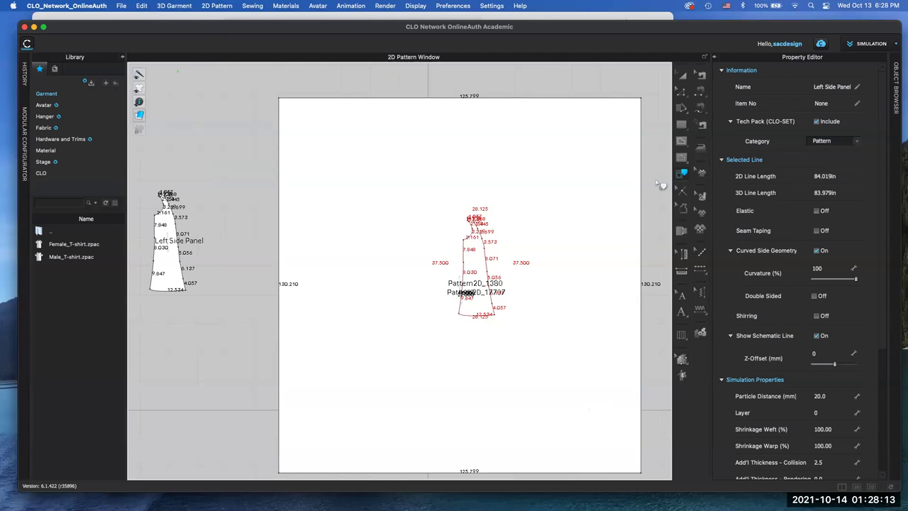
left_click_drag(654, 27, 654, 18)
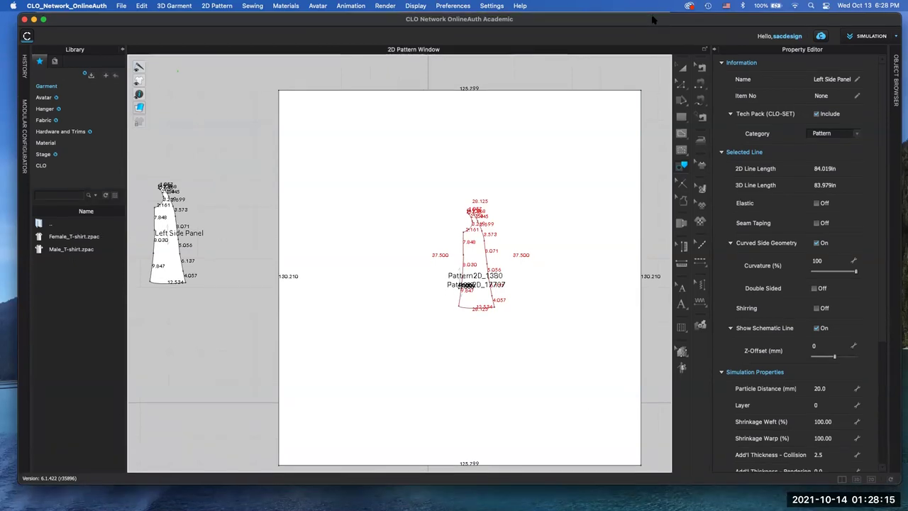